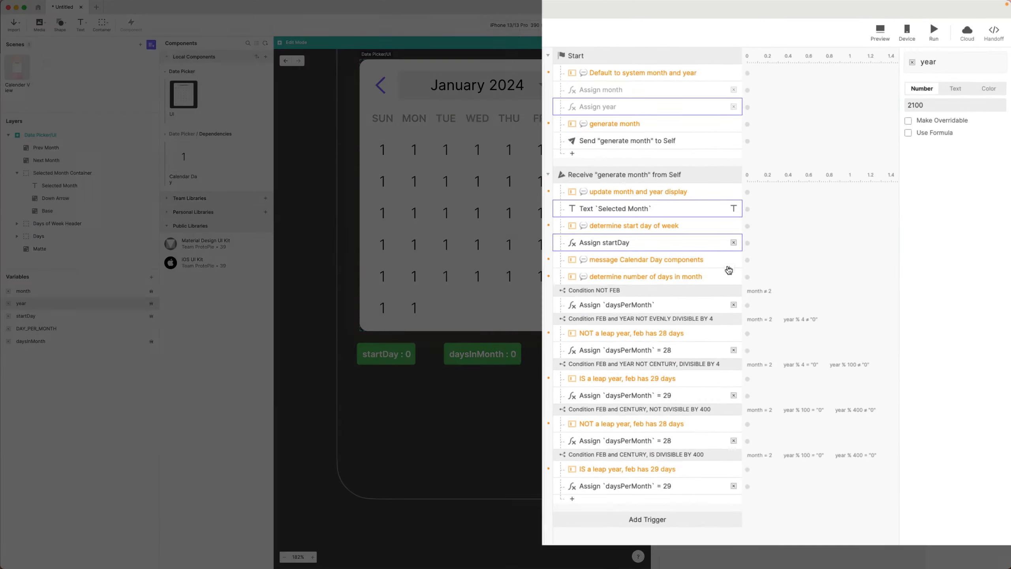
# Add a Send response below the "message Calendar Day components" comment, sending DATEPICKER_SET_DAY to the current scene
pyautogui.click(793, 207)
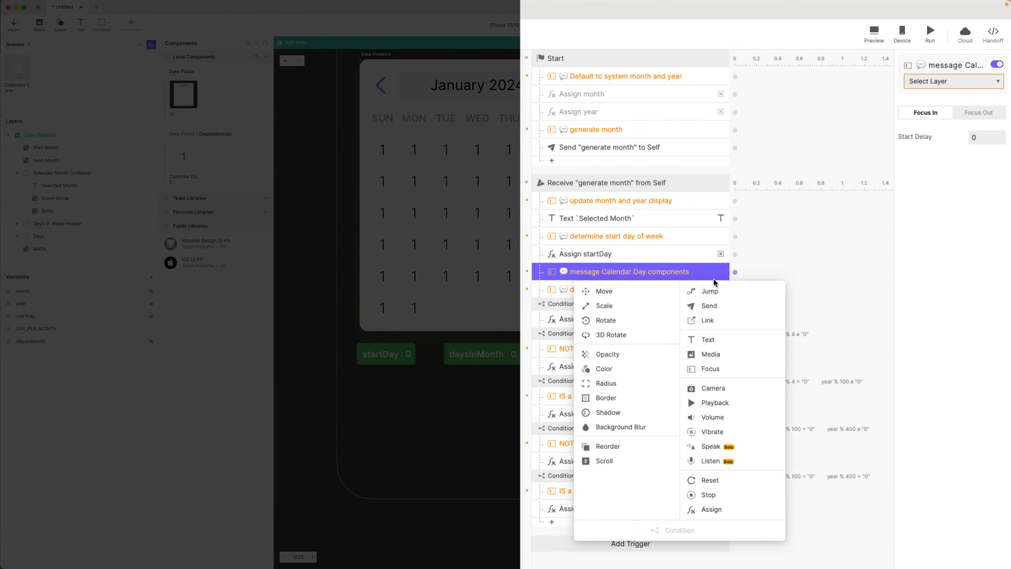
pyautogui.click(709, 306)
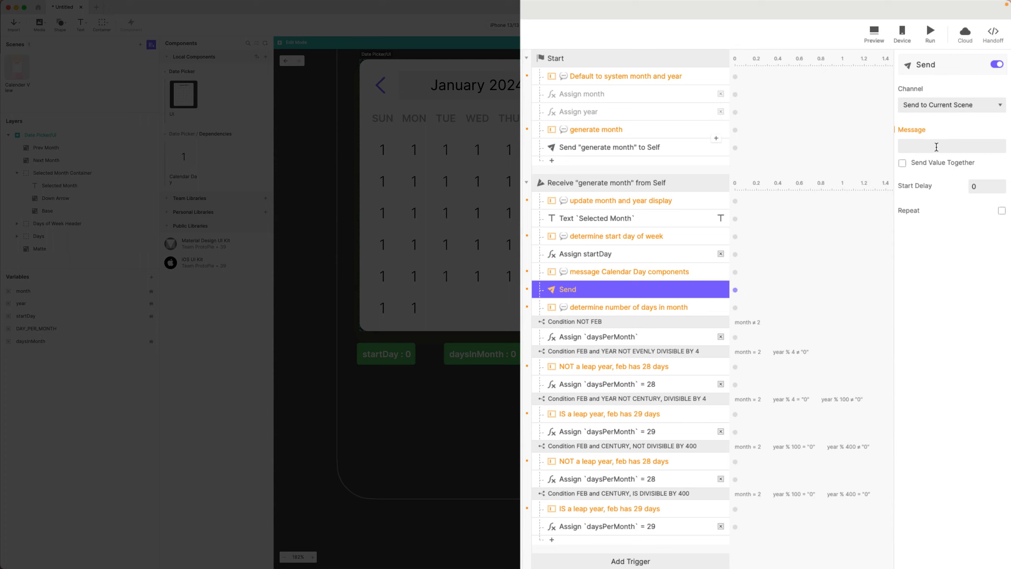
pyautogui.click(938, 145)
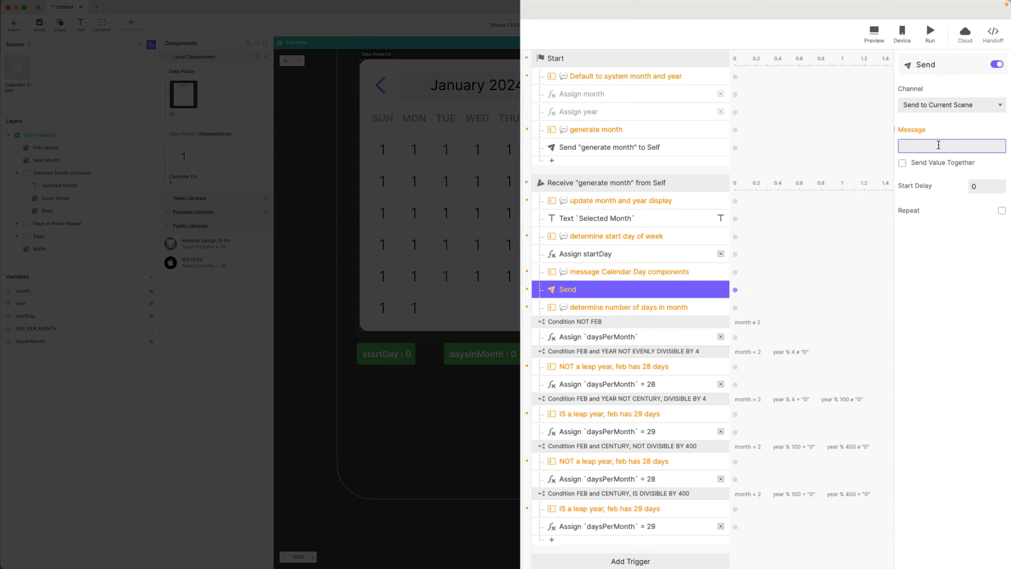
pyautogui.write('DATEPICKER_SET_DAY')
pyautogui.press('Return')
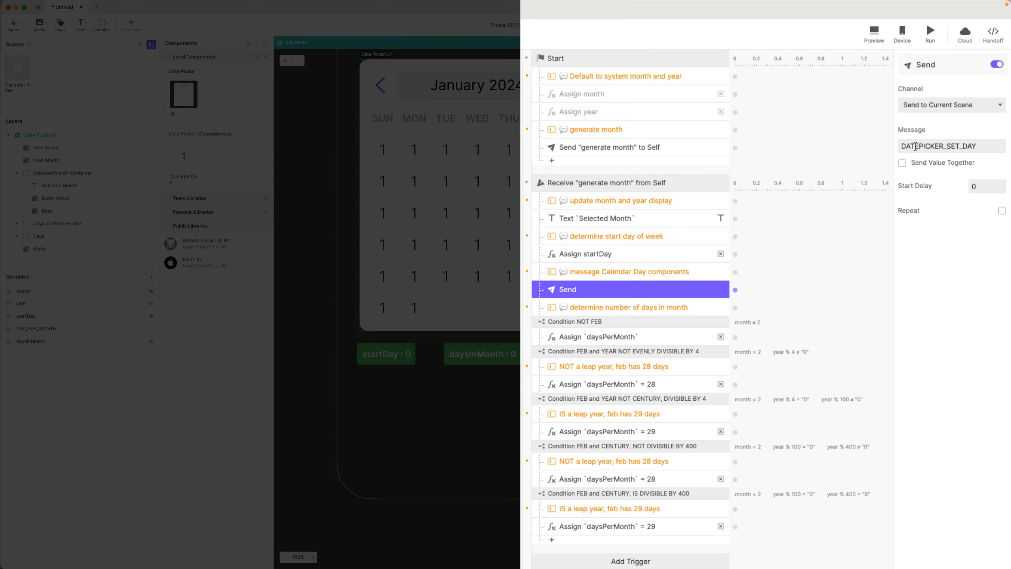
pyautogui.click(925, 146)
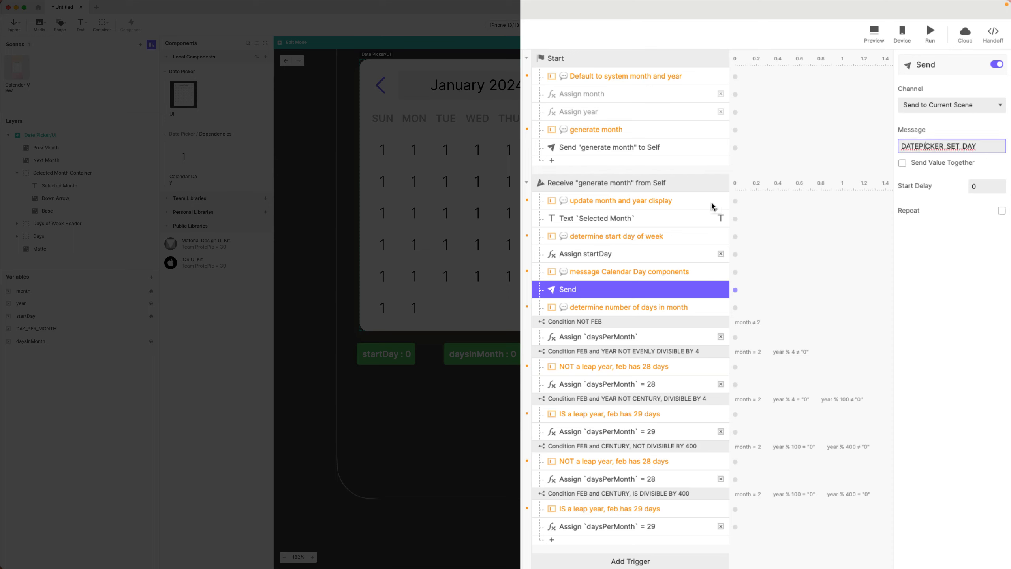
pyautogui.doubleClick(930, 146)
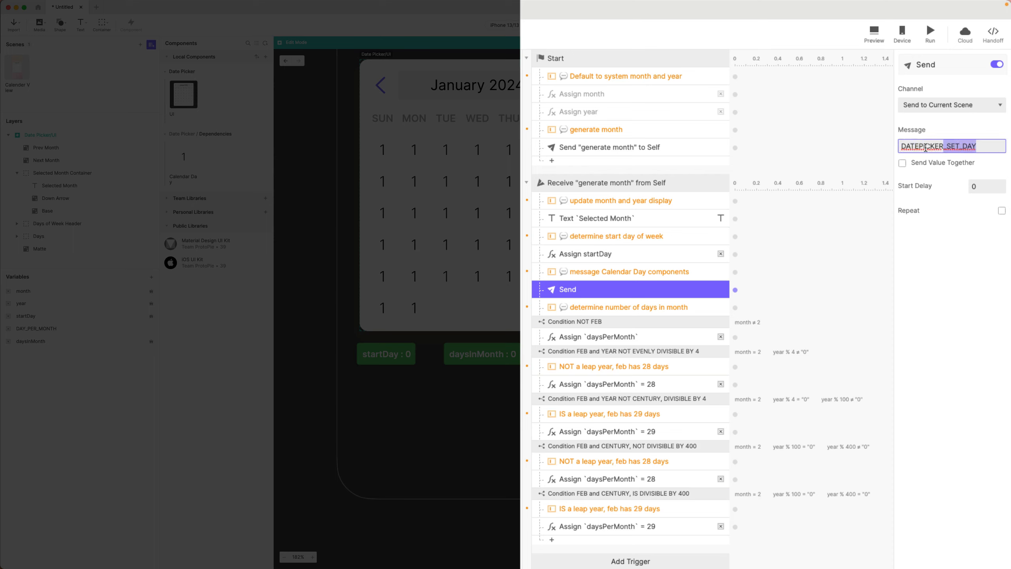
pyautogui.click(990, 145)
pyautogui.moveTo(977, 147); pyautogui.dragTo(876, 150)
# Enable Send Value Together for the DATEPICKER_SET_DAY message and open the value's formula editor
pyautogui.click(936, 163)
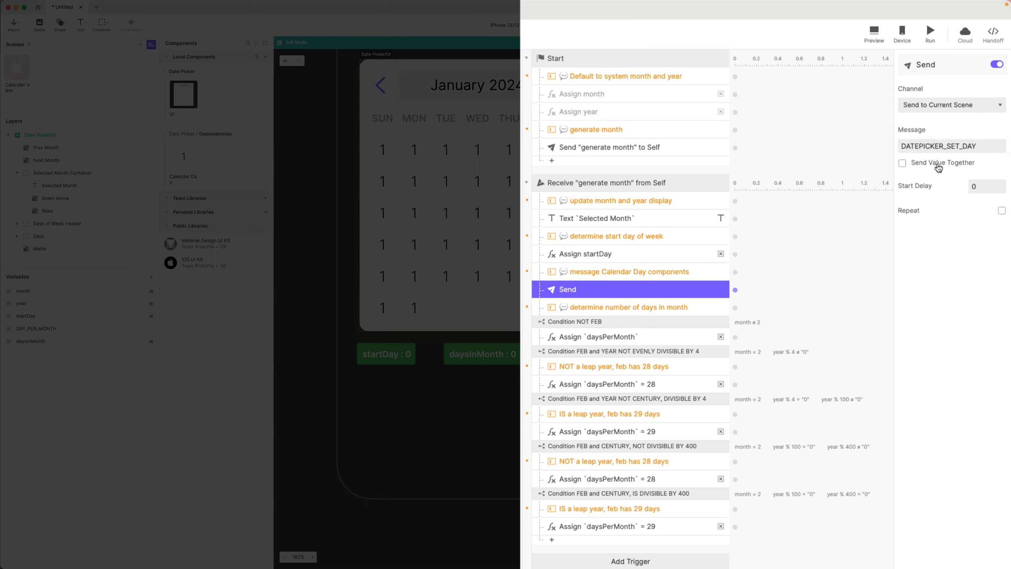
pyautogui.click(940, 180)
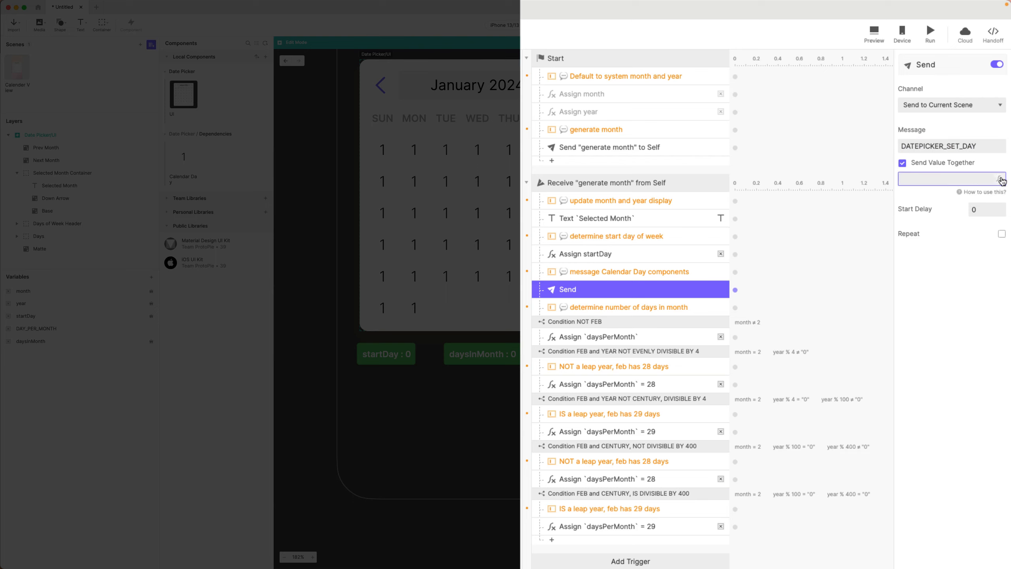
pyautogui.click(1001, 180)
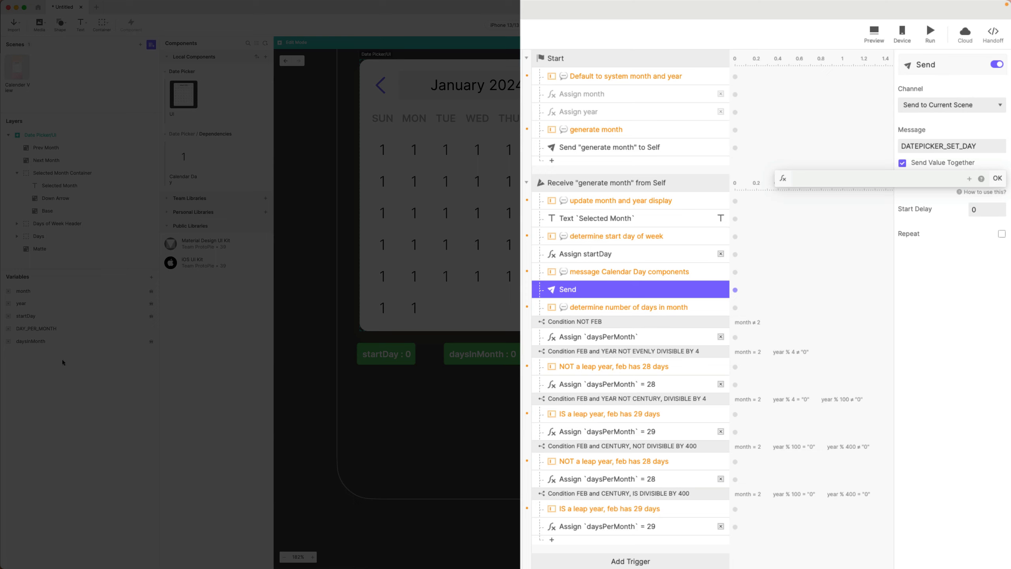
# Check the DAY_PER_MONTH array format and set the sent value's formula to "[" + startDay + "," + daysInMonth + "]"
pyautogui.click(44, 328)
pyautogui.moveTo(922, 119); pyautogui.dragTo(895, 109)
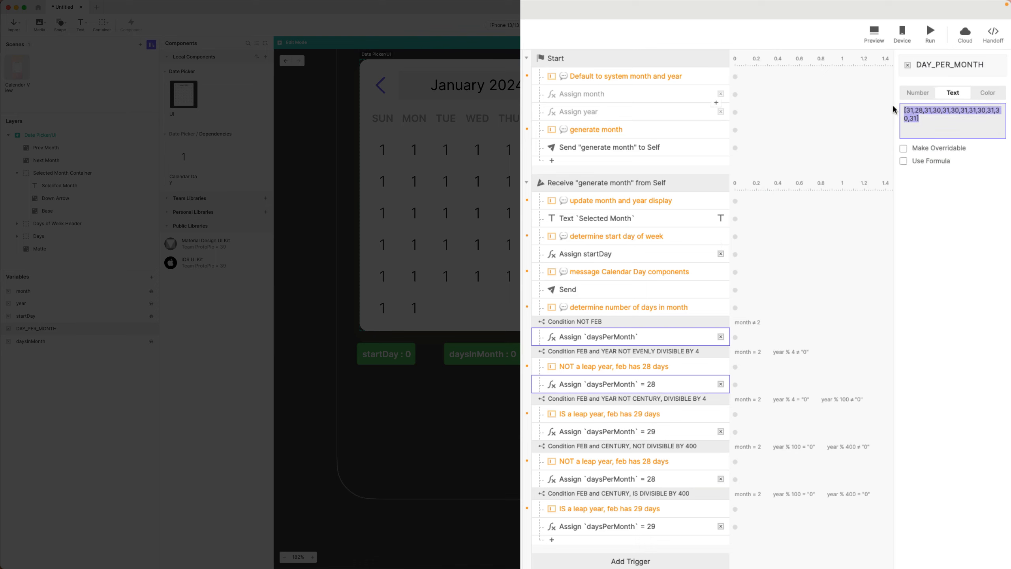
pyautogui.click(928, 121)
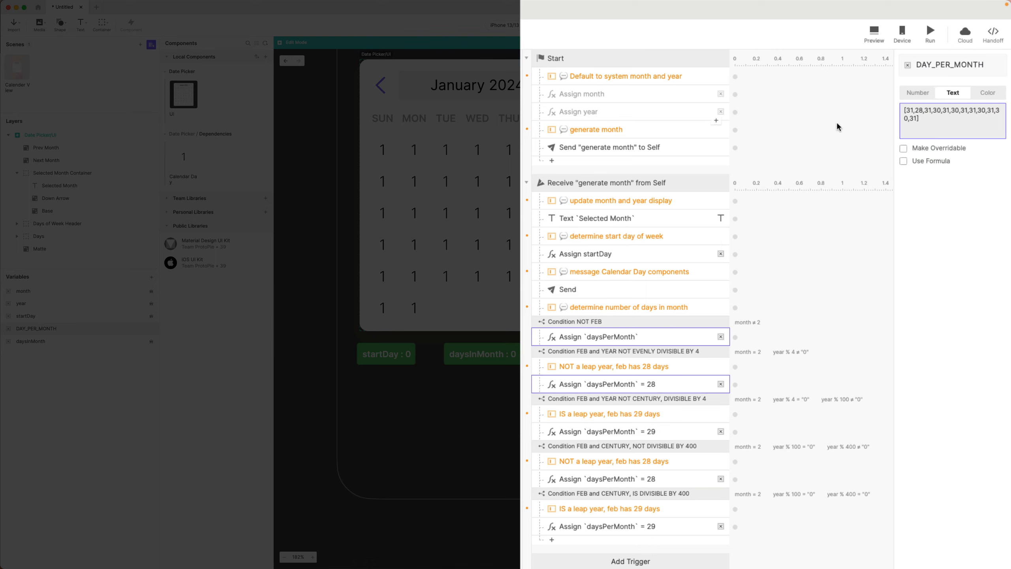
pyautogui.click(615, 295)
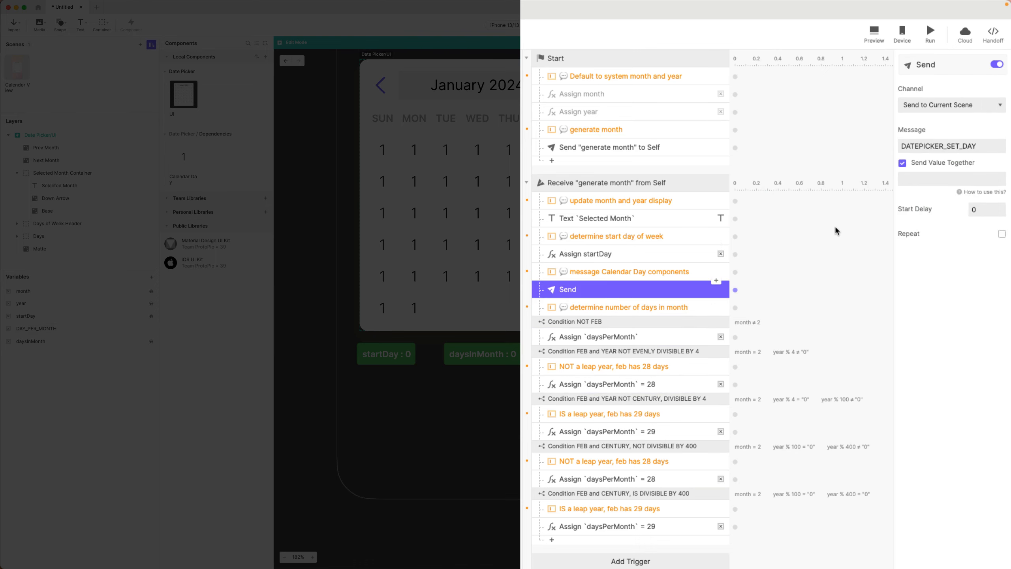
pyautogui.click(991, 179)
pyautogui.click(999, 179)
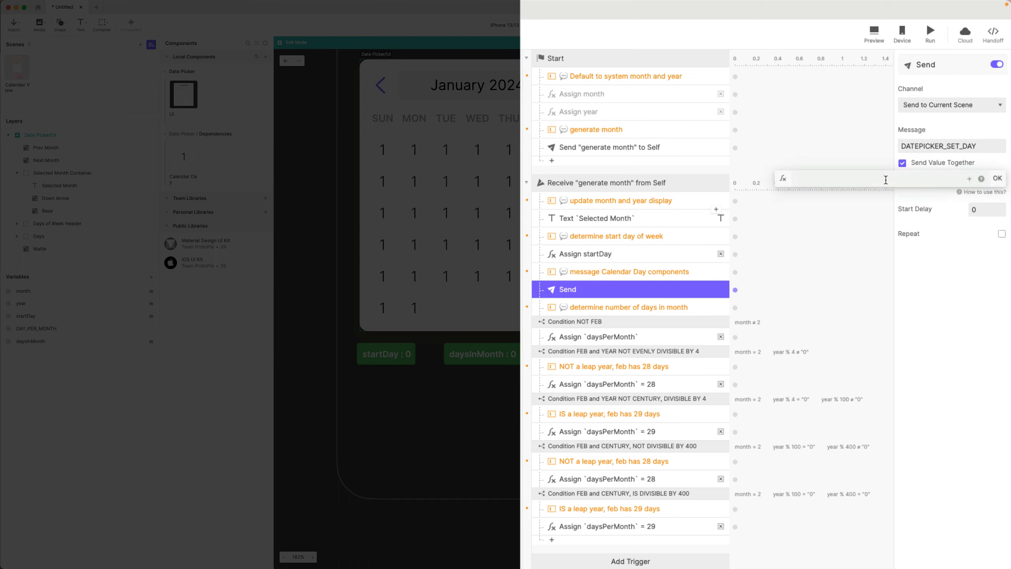
pyautogui.write('"["')
pyautogui.write('+ startDay + "," + days')
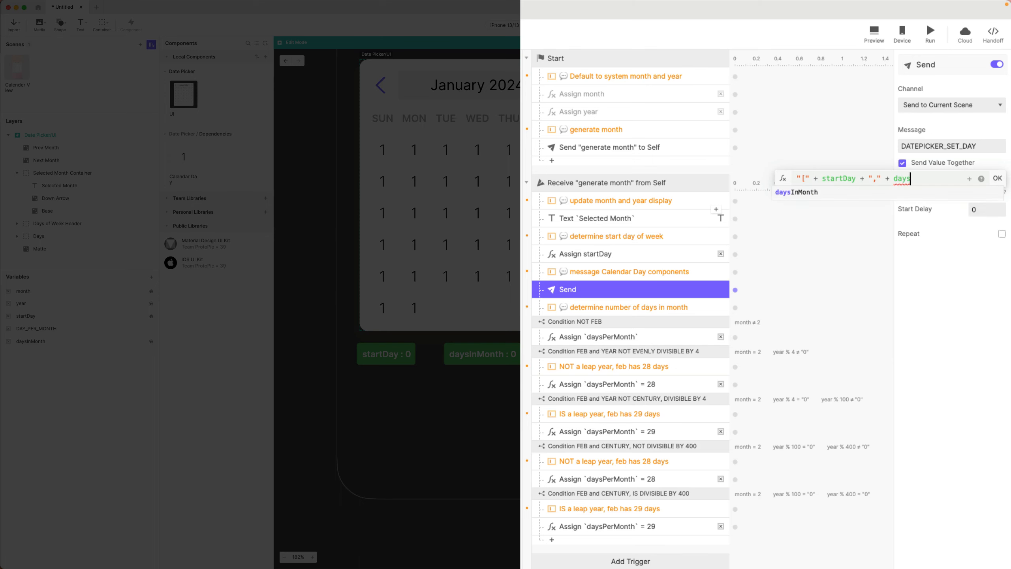
pyautogui.press('Return')
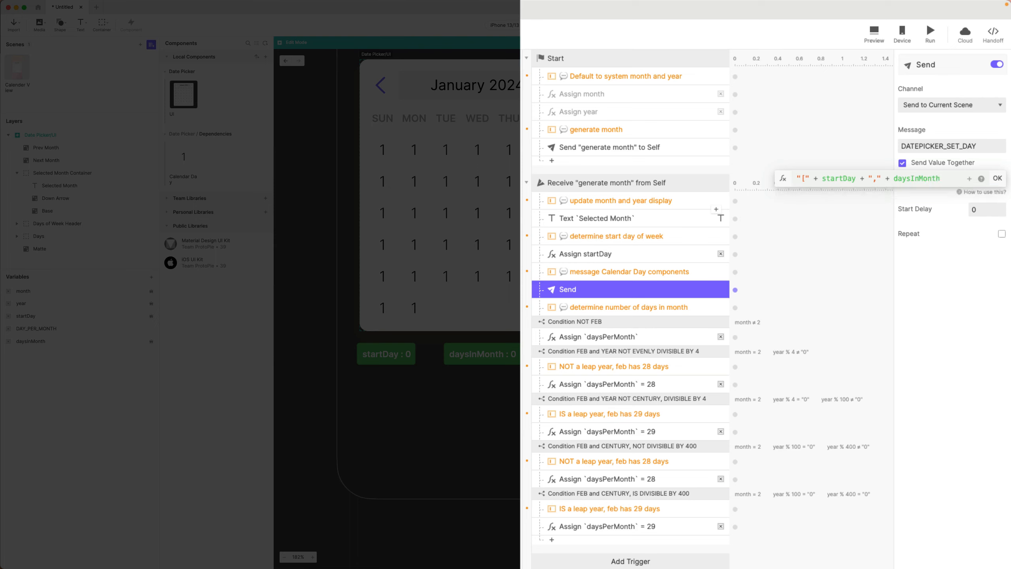
pyautogui.write('+ ')
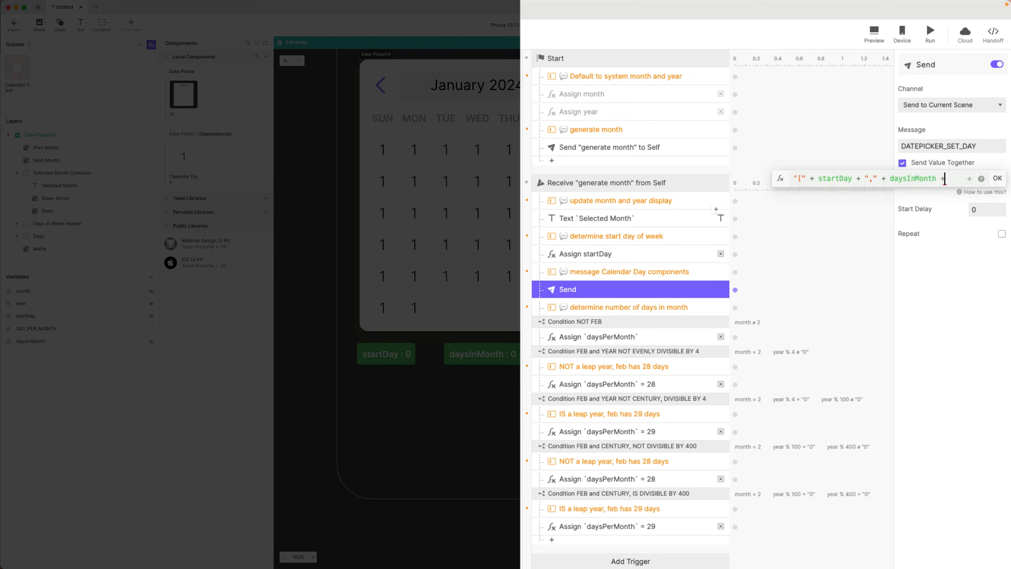
pyautogui.write('"]"')
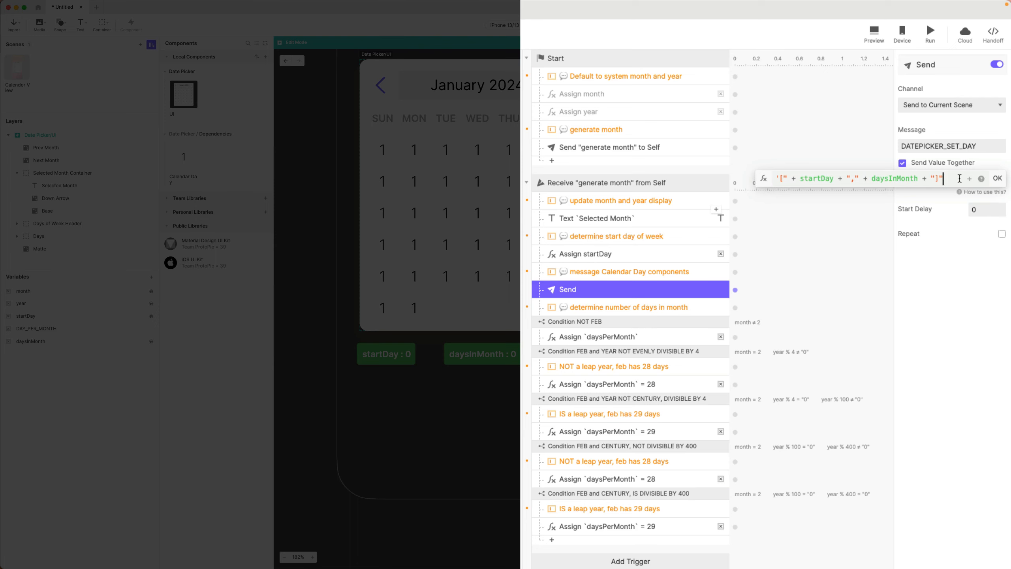
pyautogui.click(998, 177)
# Rename the new Send response as "Send DATEPICKER_SET_DAY", reusing the copied message name
pyautogui.doubleClick(988, 145)
pyautogui.press('super+c')
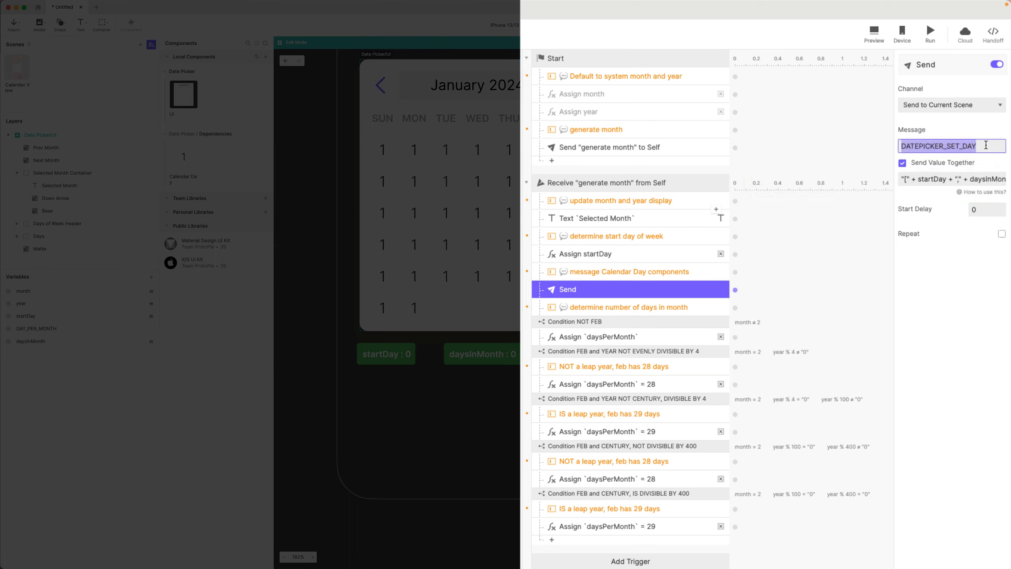
pyautogui.doubleClick(575, 291)
pyautogui.click(597, 290)
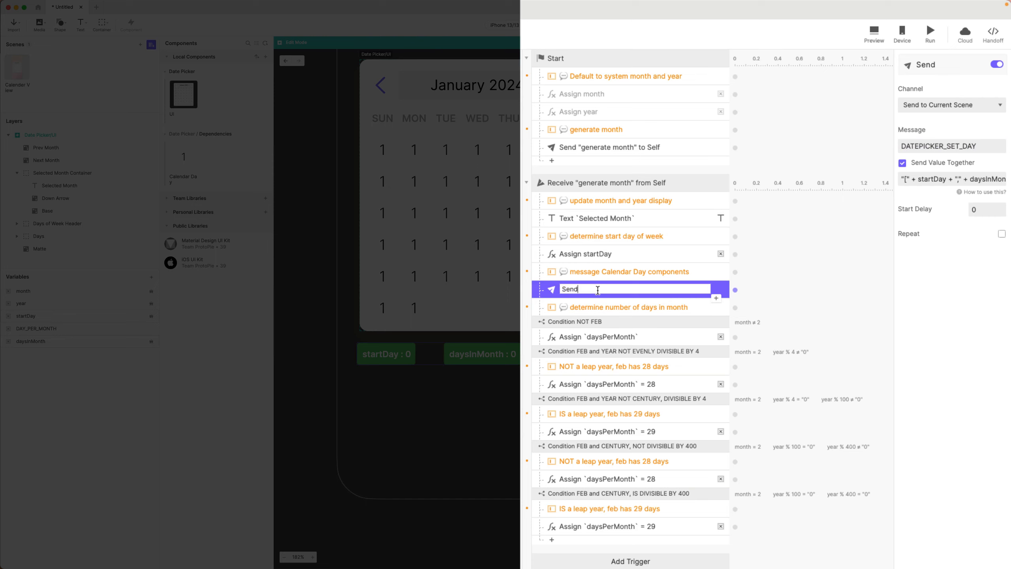
pyautogui.press('super+v')
pyautogui.press('Return')
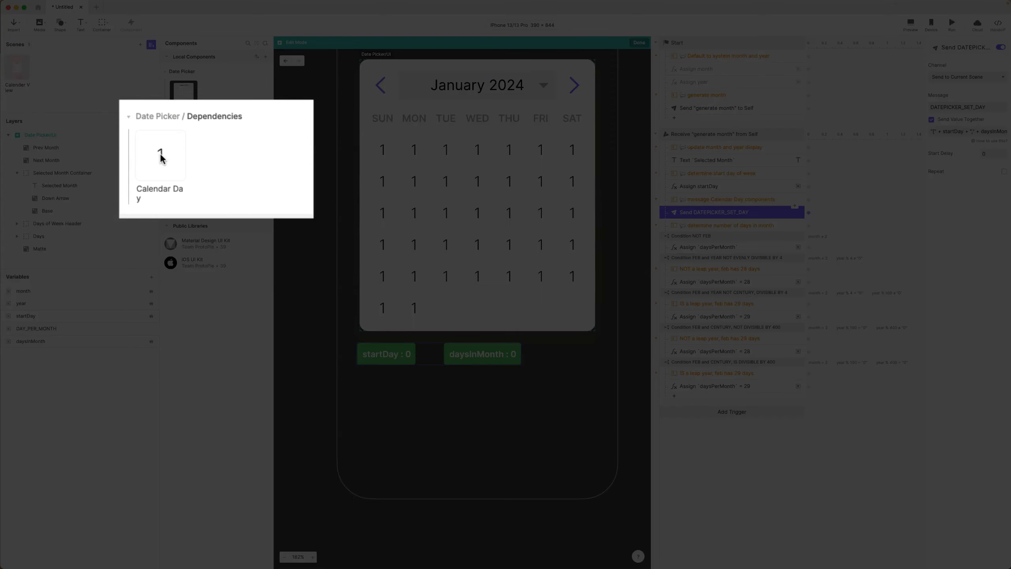
# Open the Calendar Day component and review the Framework Reference calendars in the Figma file
pyautogui.doubleClick(184, 160)
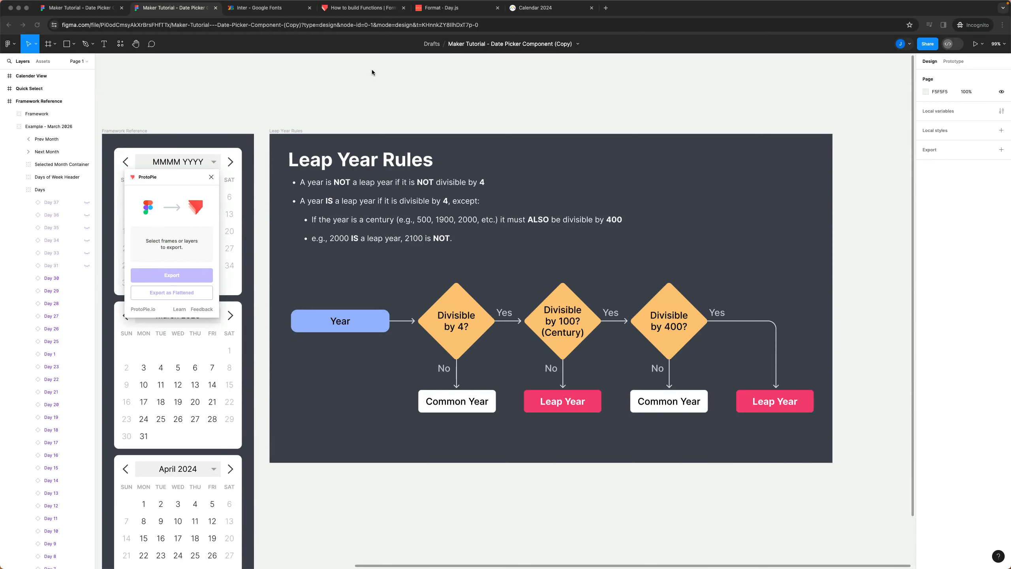
pyautogui.scroll(5, 388, 188)
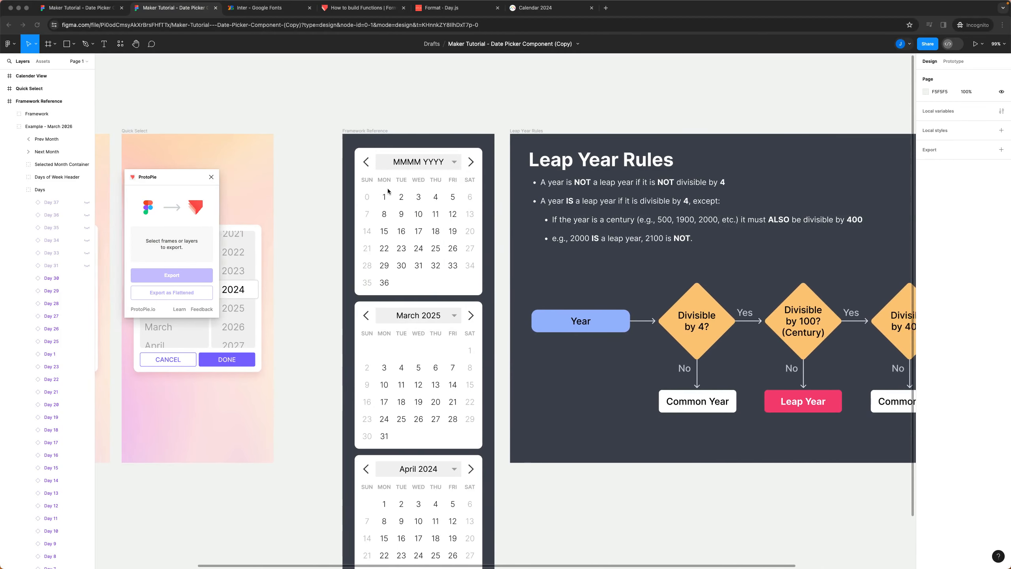
pyautogui.scroll(5, 429, 246)
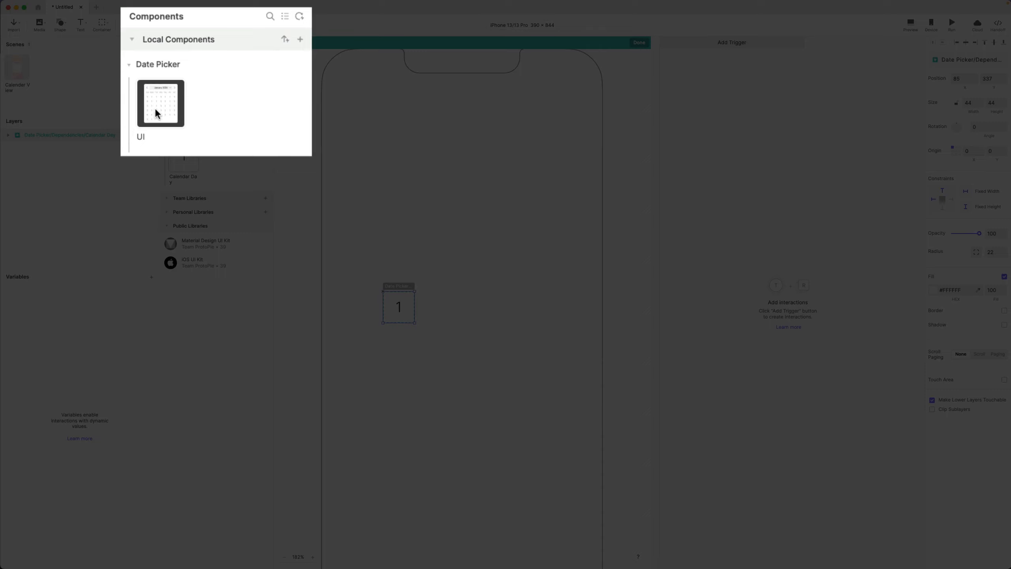
# Open the Date Picker UI component, expand the Days group and examine how its day instances from Day 0 to Day 36 are numbered
pyautogui.doubleClick(181, 97)
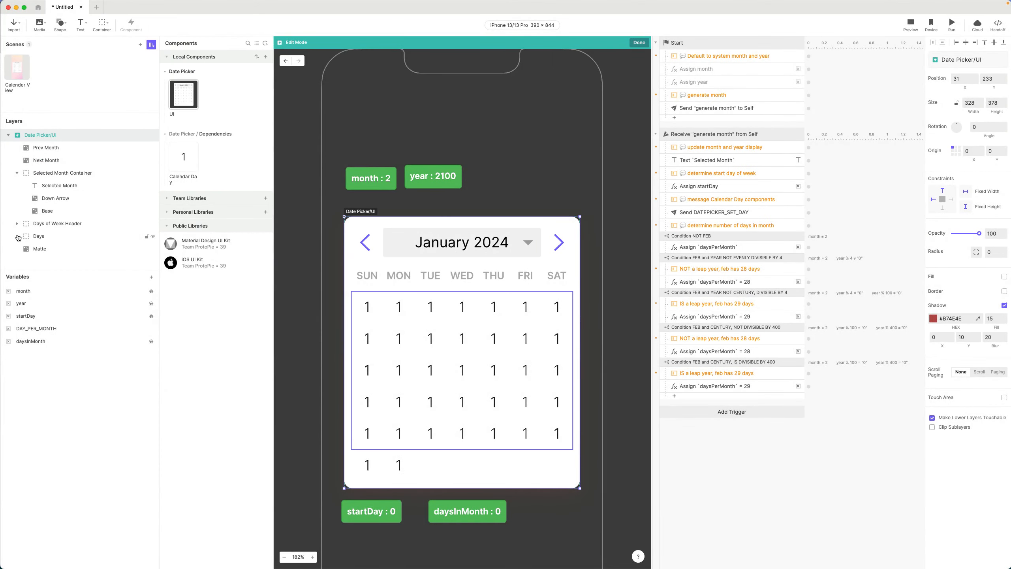
pyautogui.click(17, 236)
pyautogui.scroll(-10, 63, 211)
pyautogui.click(49, 249)
pyautogui.click(50, 236)
pyautogui.click(51, 224)
pyautogui.scroll(5, 53, 225)
pyautogui.scroll(12, 90, 247)
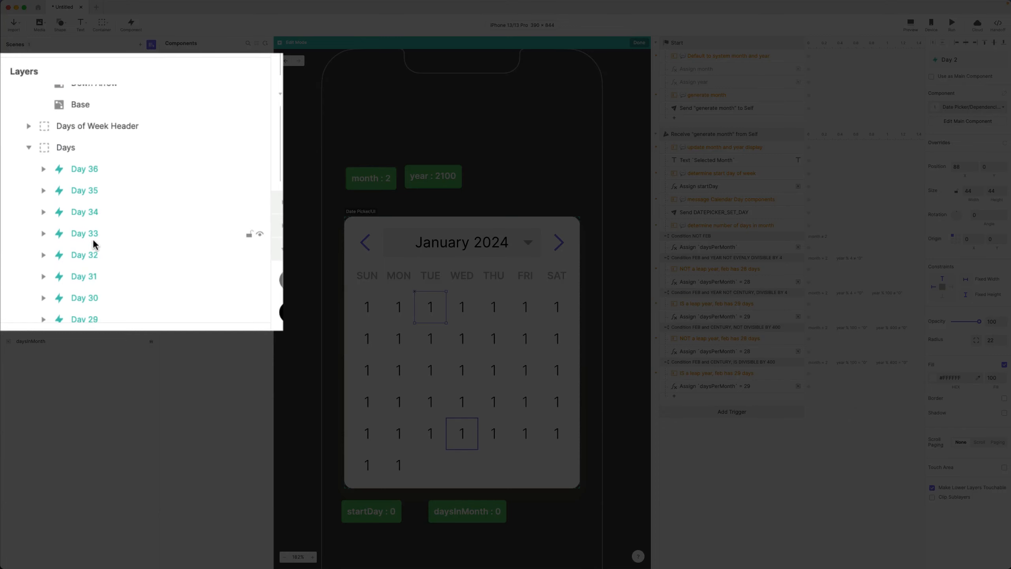
pyautogui.click(89, 177)
pyautogui.click(87, 194)
pyautogui.click(87, 216)
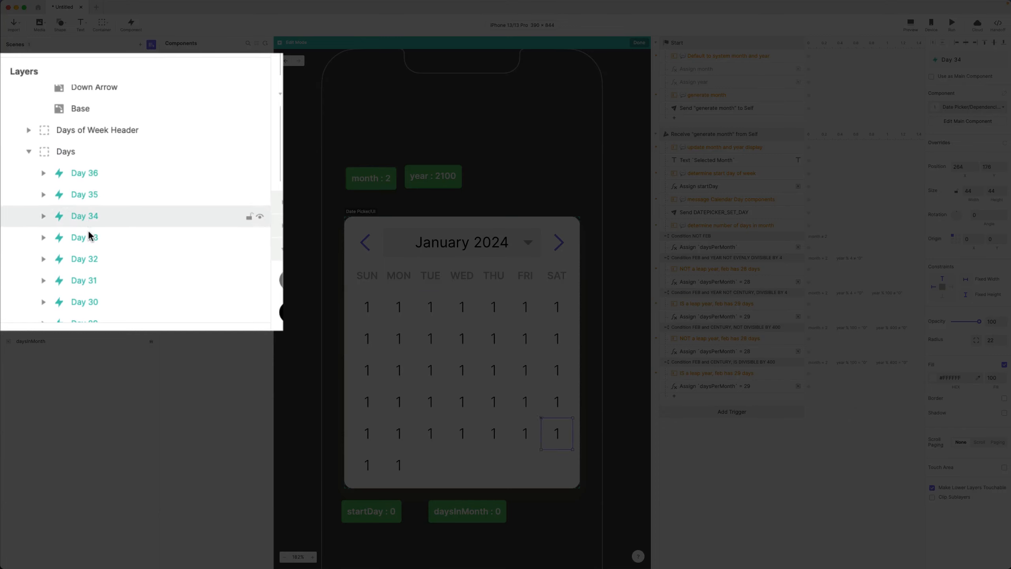
pyautogui.click(88, 235)
pyautogui.scroll(-15, 93, 207)
pyautogui.click(91, 284)
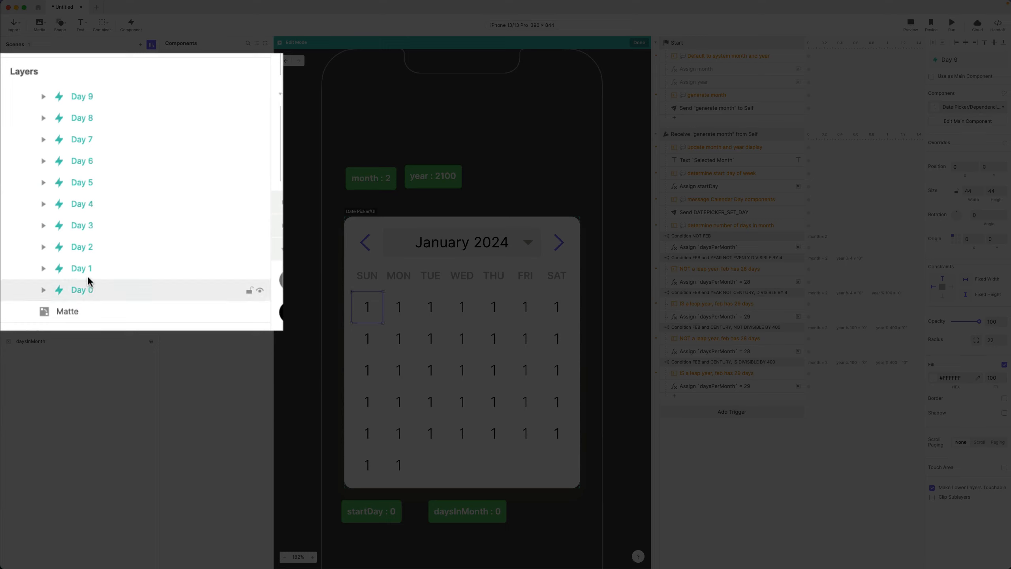
pyautogui.click(109, 265)
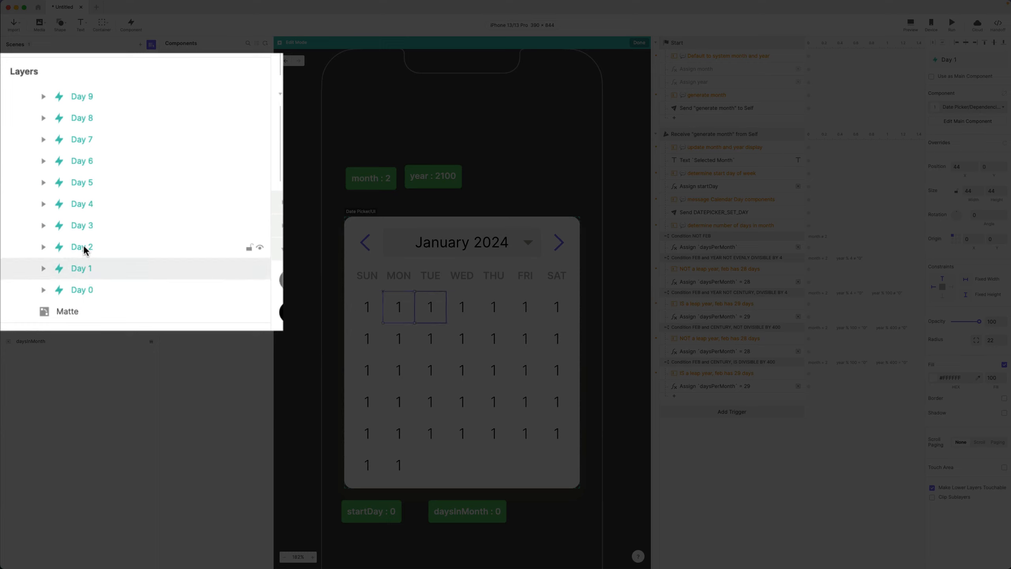
pyautogui.click(86, 292)
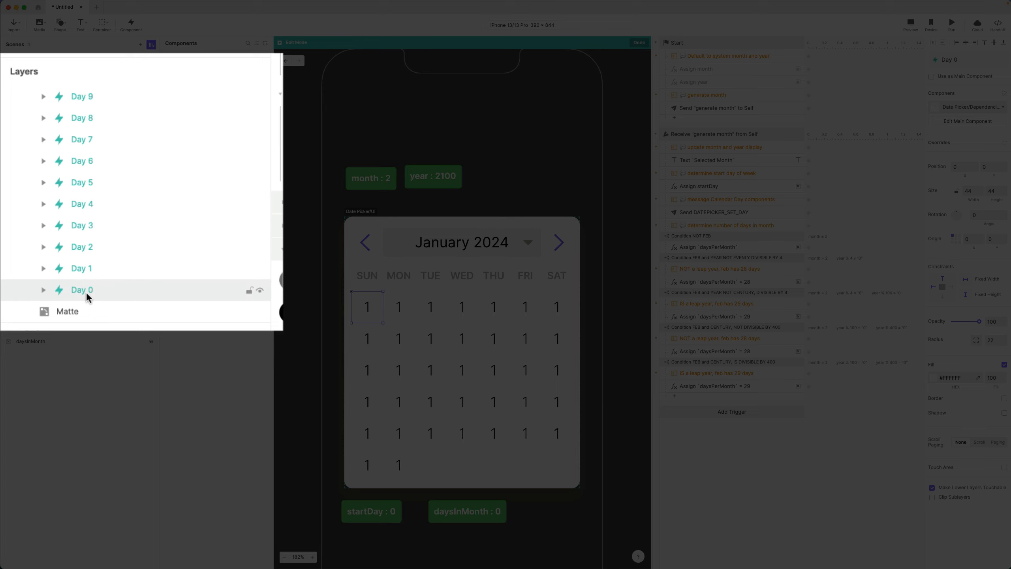
pyautogui.click(87, 246)
pyautogui.scroll(5, 89, 235)
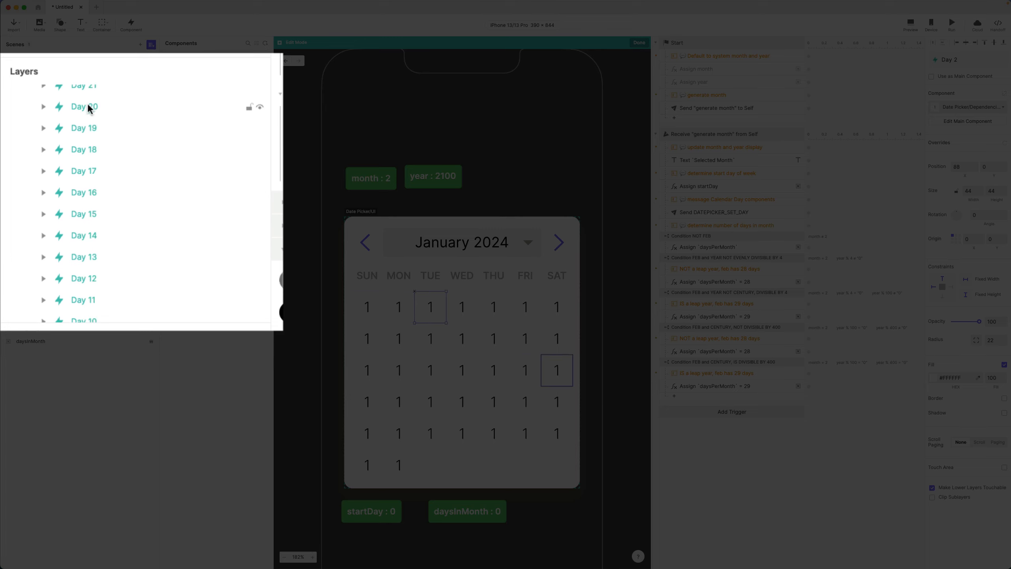
pyautogui.click(84, 130)
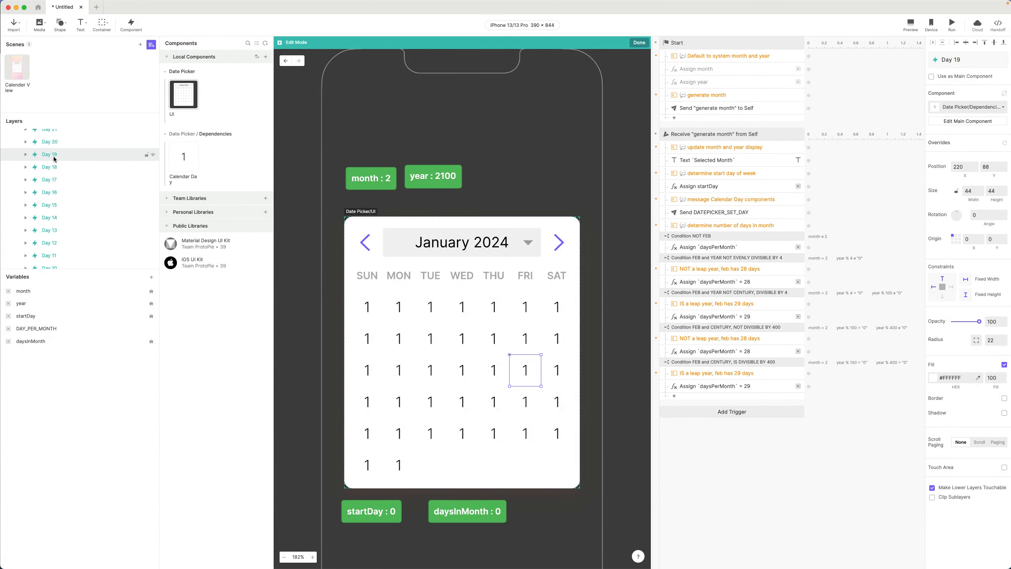
pyautogui.scroll(-5, 51, 157)
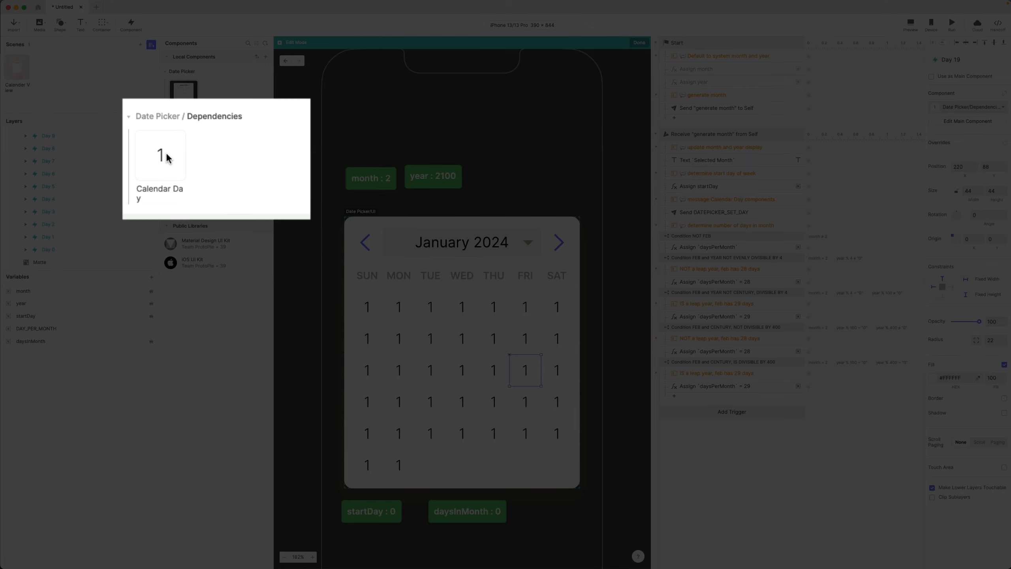
# Open the Calendar Day component for editing and add a variable named index
pyautogui.doubleClick(187, 156)
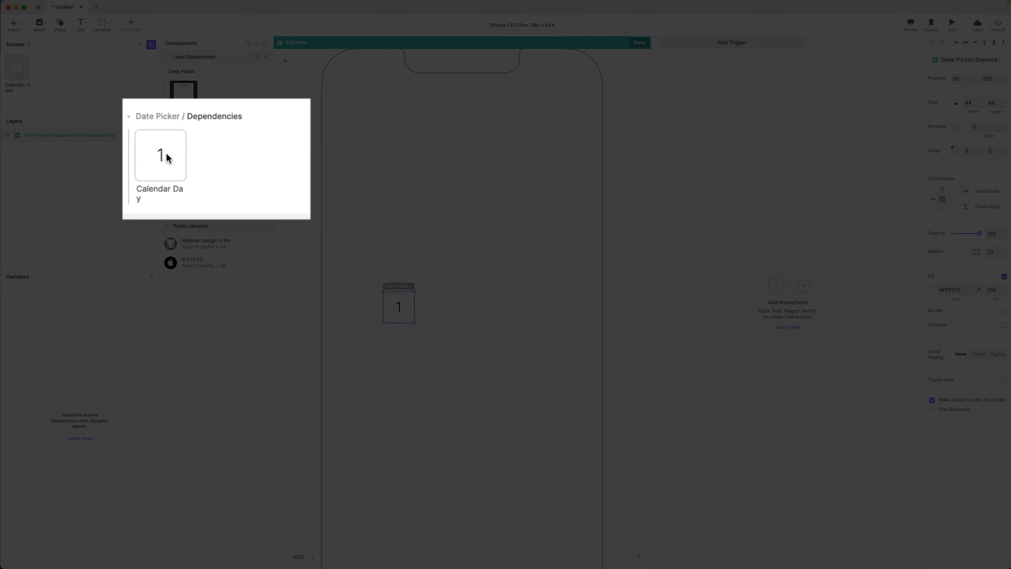
pyautogui.click(29, 352)
pyautogui.click(257, 73)
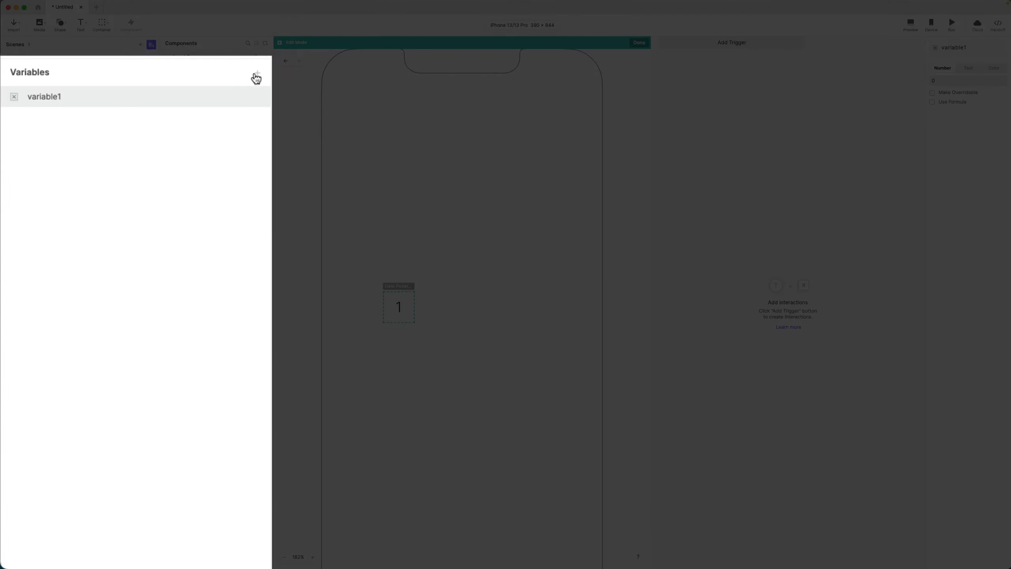
pyautogui.doubleClick(42, 98)
pyautogui.write('index')
pyautogui.press('Return')
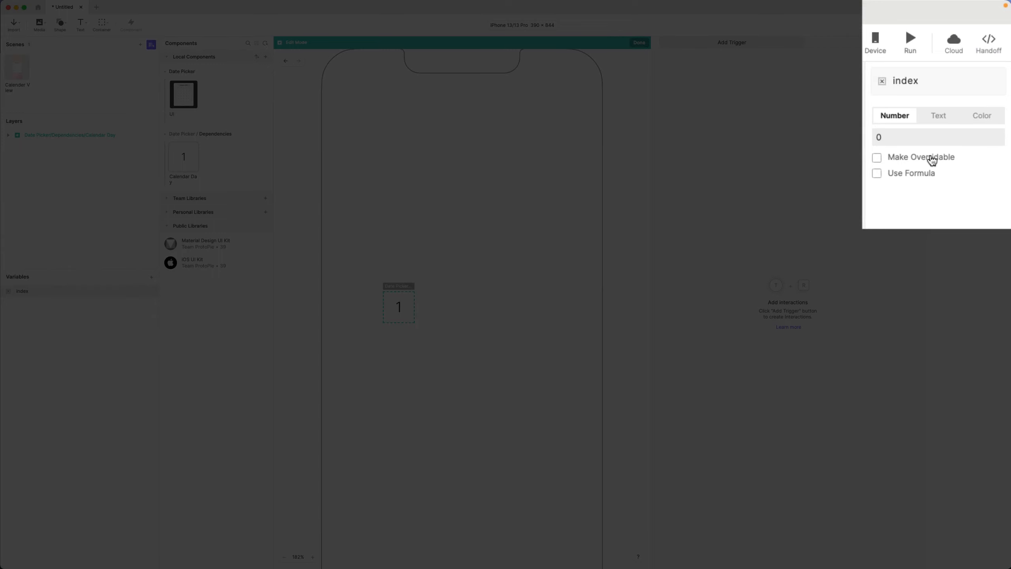
# Make the index variable overridable and open the Date Picker UI component with its day layers in view
pyautogui.click(932, 158)
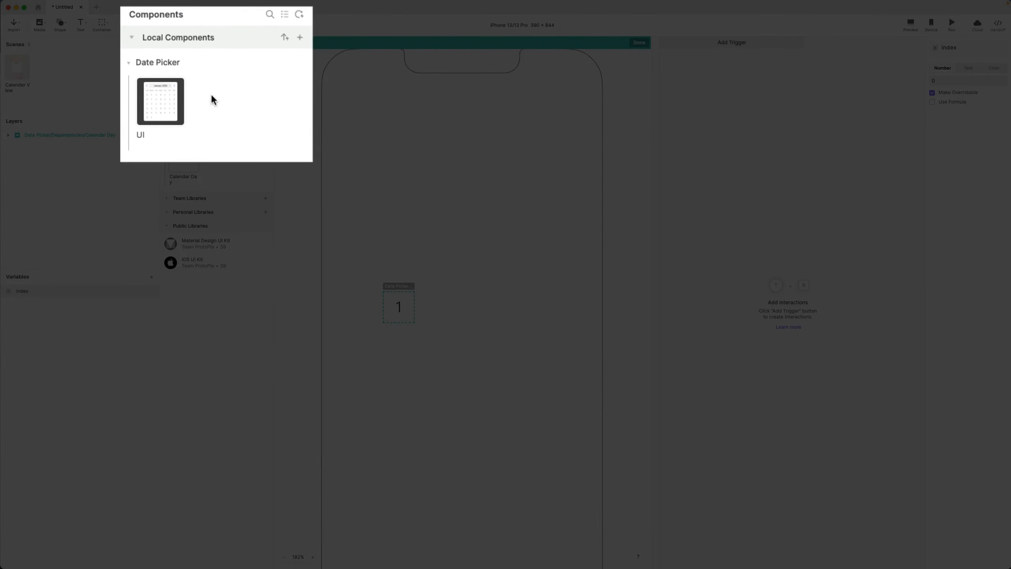
pyautogui.doubleClick(184, 94)
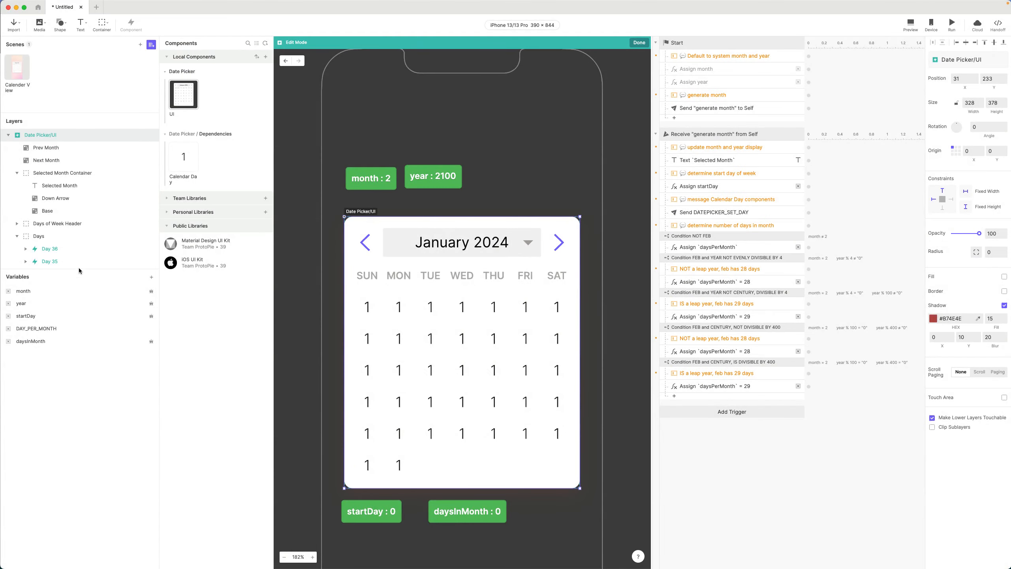
pyautogui.moveTo(79, 269); pyautogui.dragTo(80, 487)
pyautogui.scroll(-5, 81, 303)
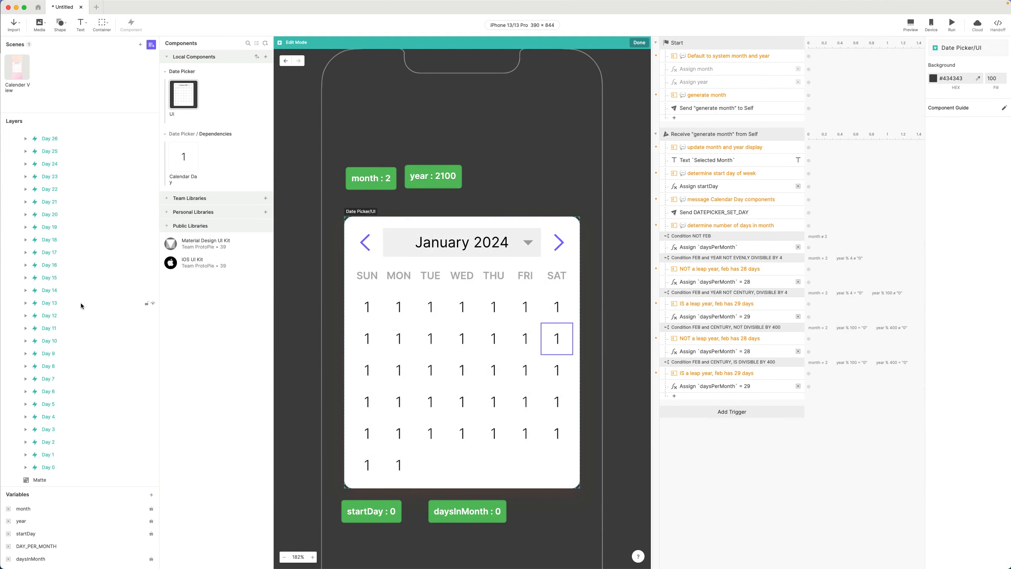
# Starting from Day 0, set the index override of Day 1 to 1 and of Day 2 to 2
pyautogui.click(45, 468)
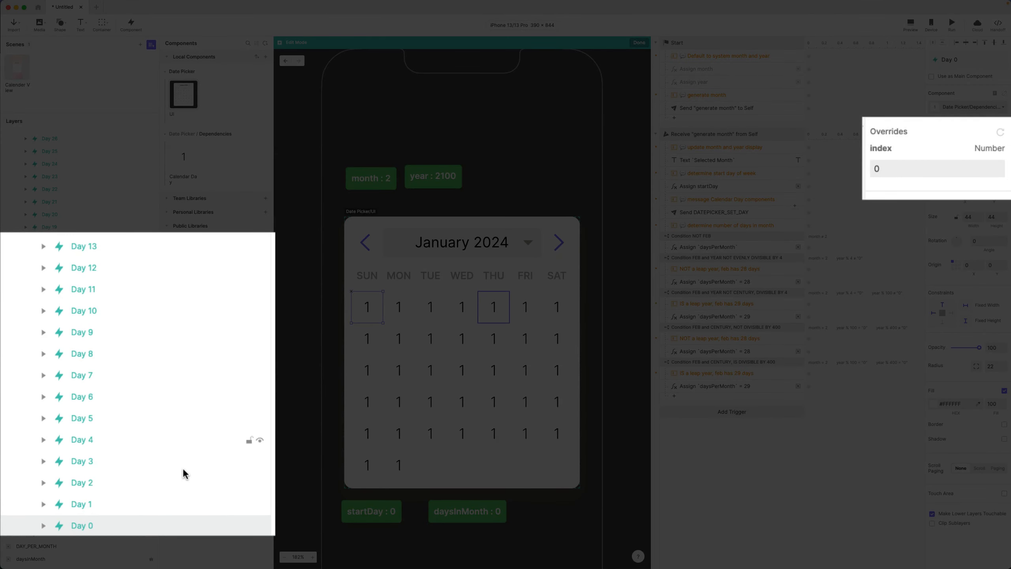
pyautogui.click(50, 455)
pyautogui.click(926, 165)
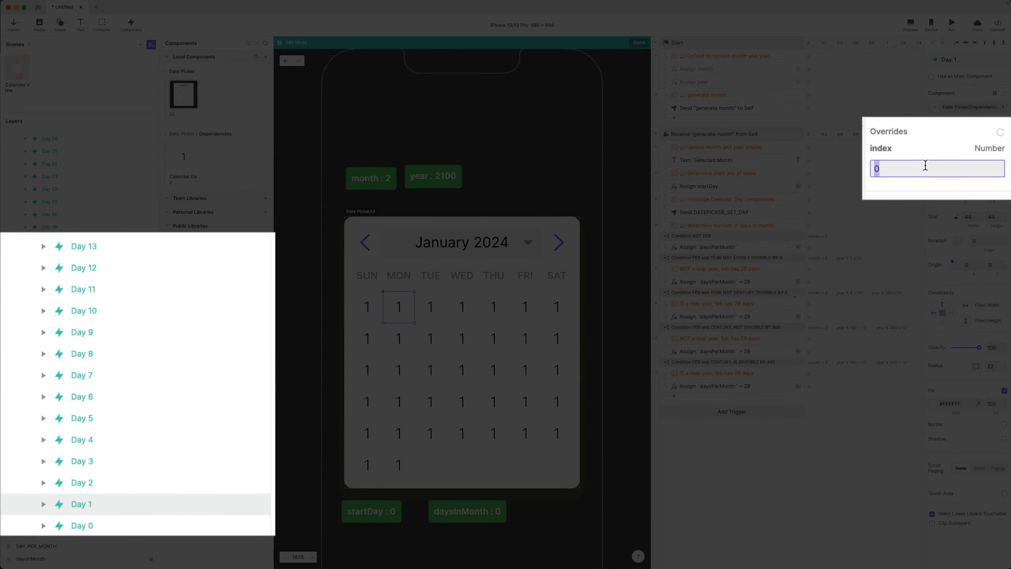
pyautogui.write('1')
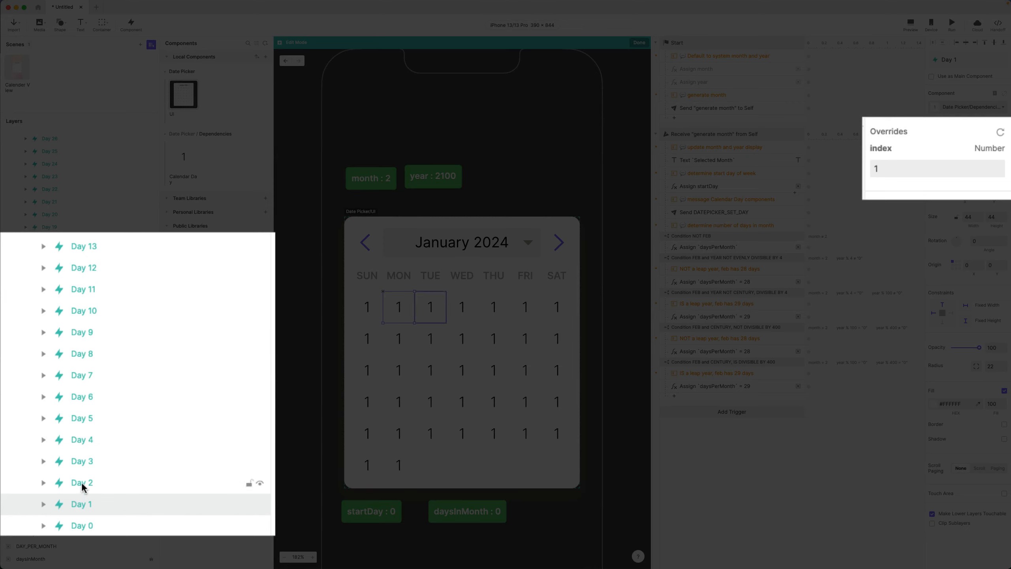
pyautogui.click(81, 483)
pyautogui.click(922, 170)
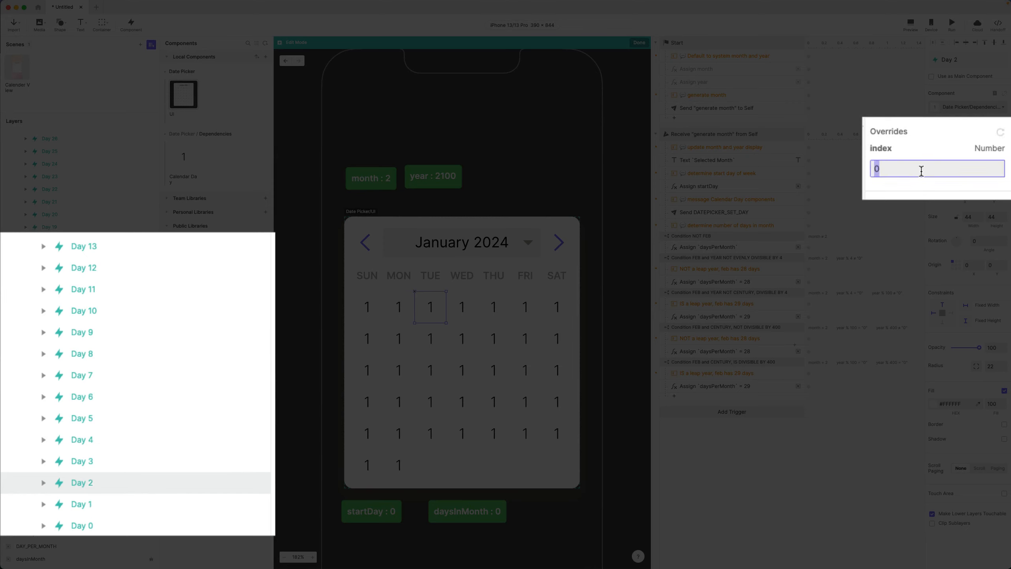
pyautogui.write('2')
pyautogui.press('Return')
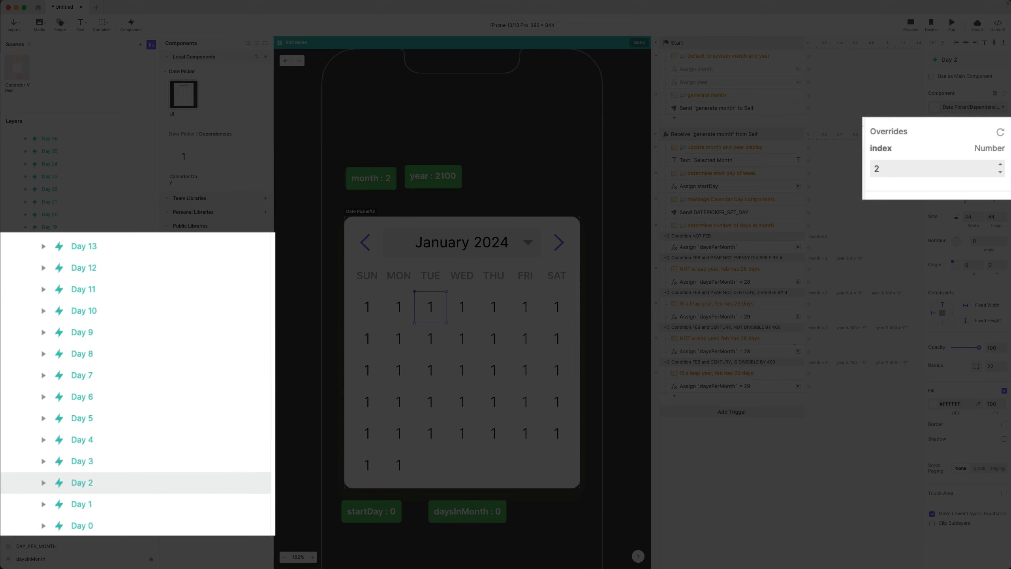
# Set the index overrides of Day 3, Day 4 and Day 5 to 3, 4 and 5
pyautogui.click(72, 460)
pyautogui.click(900, 167)
pyautogui.write('3')
pyautogui.press('Return')
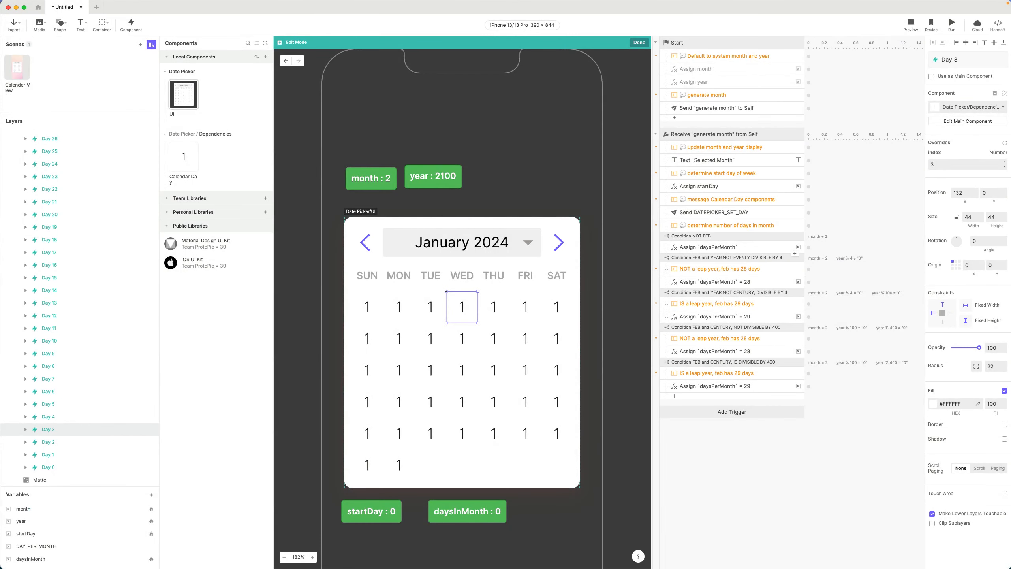
pyautogui.click(48, 417)
pyautogui.click(955, 164)
pyautogui.click(48, 404)
pyautogui.click(939, 168)
pyautogui.write('5')
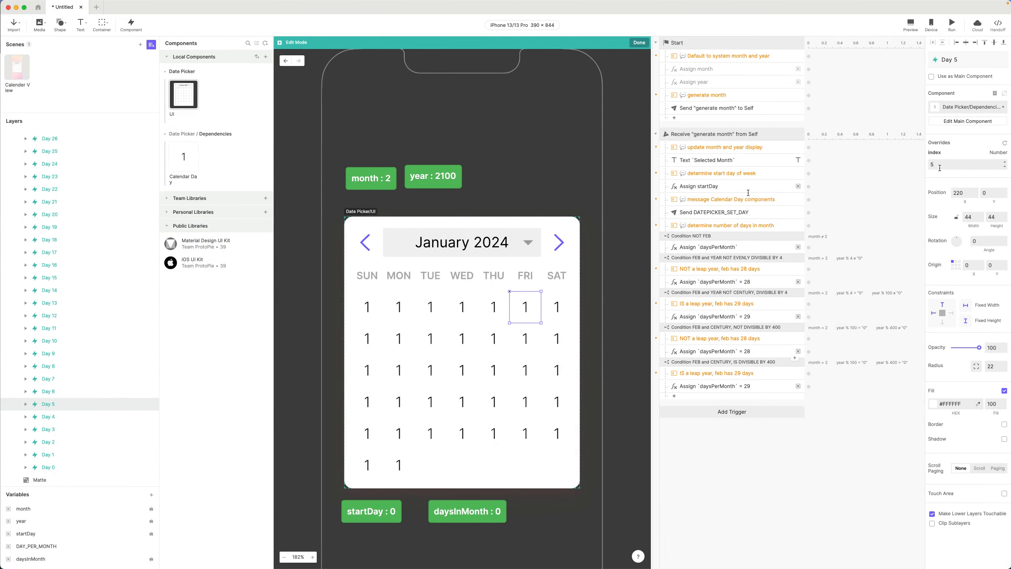
# Set the index overrides of Day 6, Day 7 and Day 8 to 6, 7 and 8
pyautogui.click(48, 392)
pyautogui.click(940, 164)
pyautogui.write('6')
pyautogui.click(48, 379)
pyautogui.click(940, 165)
pyautogui.write('7')
pyautogui.click(48, 367)
pyautogui.click(940, 165)
# Set the index overrides of Day 9 through Day 16 to their matching numbers, 9 to 16
pyautogui.click(50, 329)
pyautogui.click(956, 164)
pyautogui.write('11')
pyautogui.click(50, 316)
pyautogui.click(955, 165)
pyautogui.write('12')
pyautogui.click(49, 303)
pyautogui.click(956, 164)
pyautogui.press('Up')
pyautogui.press('Up')
pyautogui.press('Up')
pyautogui.press('Up')
pyautogui.press('Up')
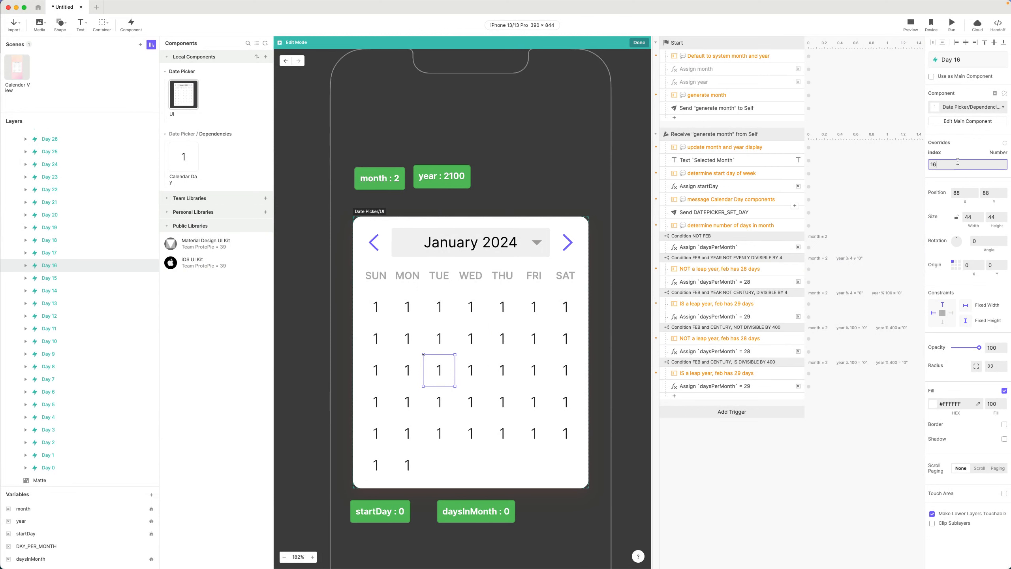
# Set the index overrides of Day 17 through Day 23 to their matching numbers, 17 to 23
pyautogui.press('Up')
pyautogui.press('Up')
pyautogui.press('Up')
pyautogui.press('Up')
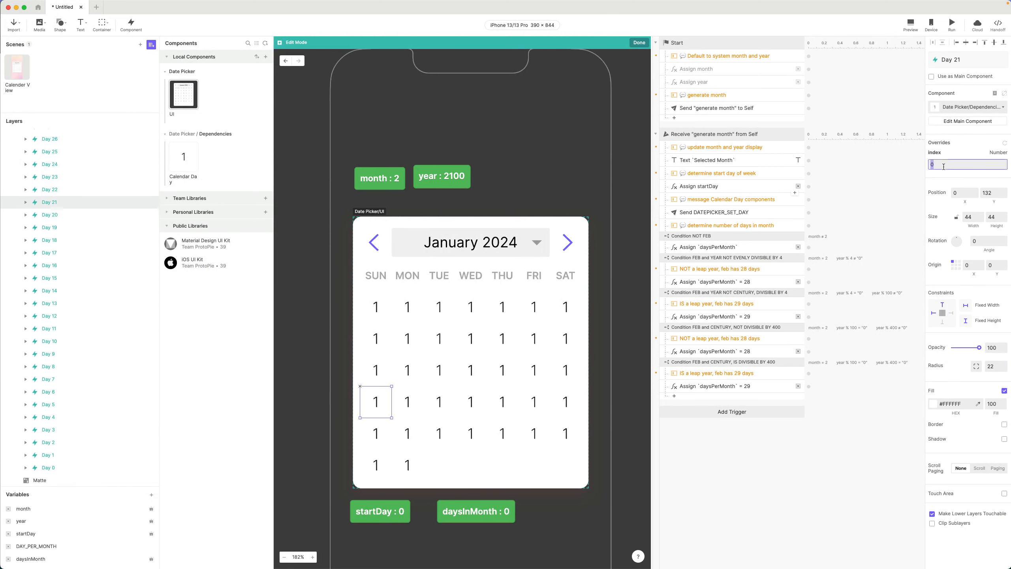
pyautogui.press('Tab')
pyautogui.write('23')
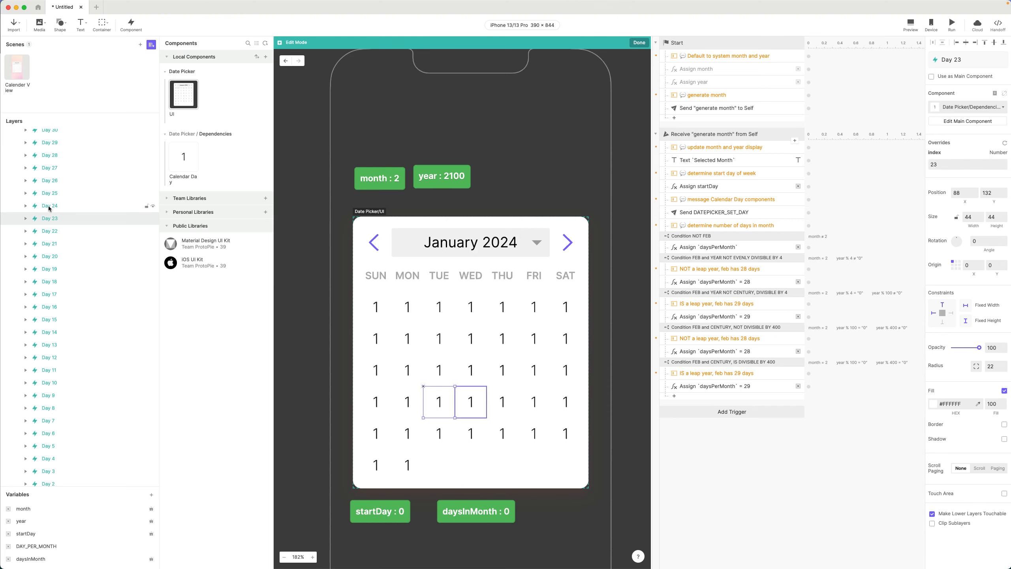
# Set the index overrides of Day 24 through Day 28 to their matching numbers, 24 to 28
pyautogui.click(48, 205)
pyautogui.click(952, 164)
pyautogui.write('24')
pyautogui.click(48, 193)
pyautogui.click(952, 165)
pyautogui.write('25')
pyautogui.click(47, 181)
pyautogui.click(47, 167)
pyautogui.click(952, 165)
pyautogui.write('27')
pyautogui.click(47, 155)
pyautogui.click(952, 164)
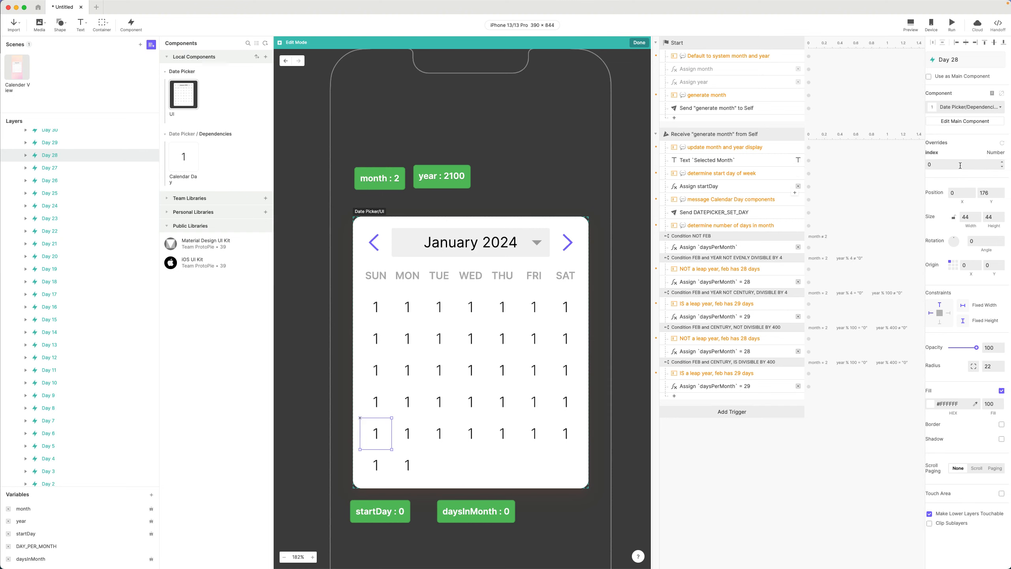
pyautogui.write('28')
# Set the index overrides of Day 29 through Day 34 to their matching numbers, 29 to 34
pyautogui.click(48, 142)
pyautogui.click(952, 165)
pyautogui.click(48, 221)
pyautogui.click(952, 164)
pyautogui.click(48, 208)
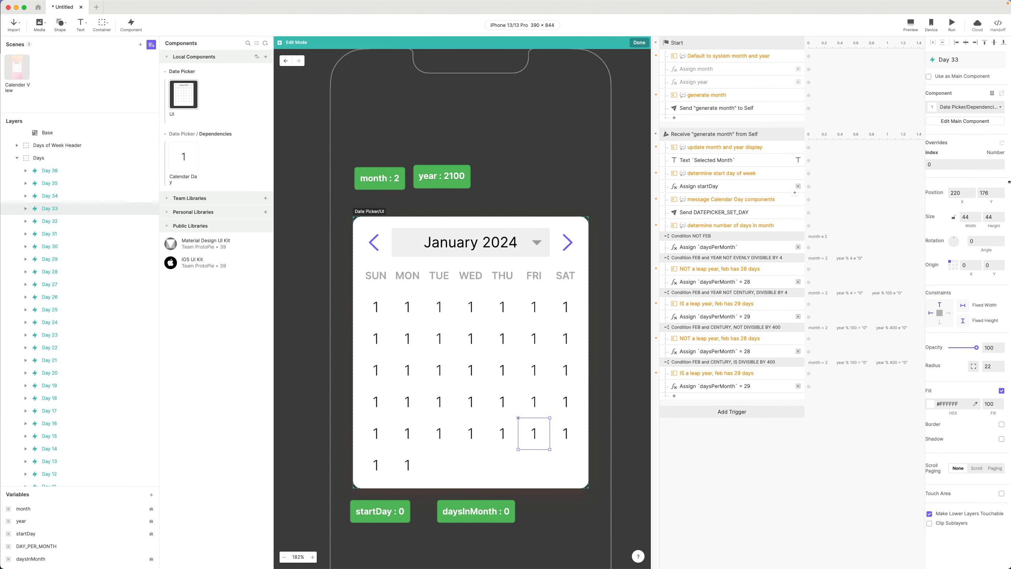
pyautogui.click(952, 164)
pyautogui.write('33')
pyautogui.click(47, 196)
pyautogui.click(952, 164)
pyautogui.write('34')
# Set the index override of Day 35 to 35 and of Day 36 to 36
pyautogui.click(66, 181)
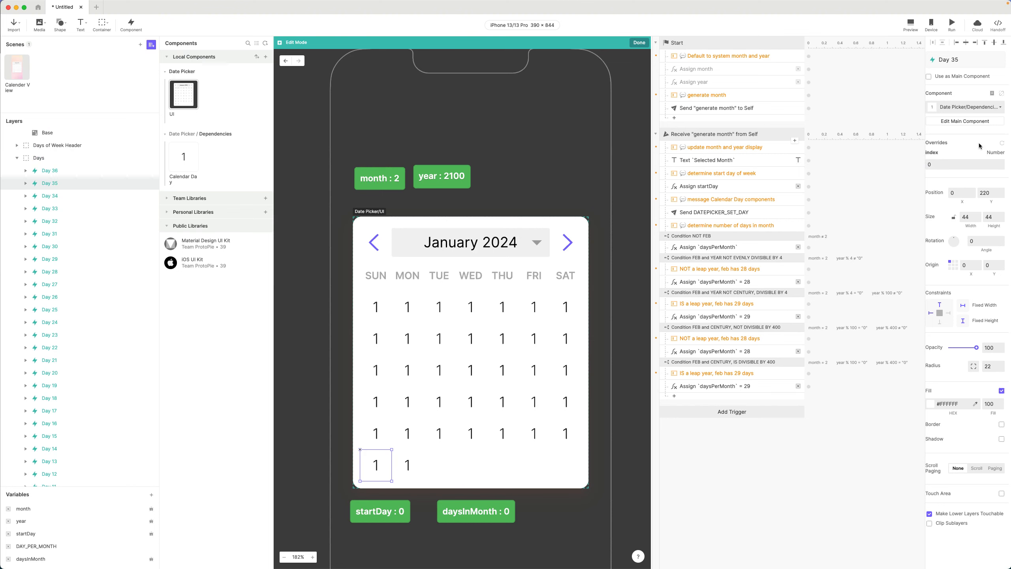
pyautogui.click(944, 167)
pyautogui.click(52, 173)
pyautogui.click(956, 163)
pyautogui.press('Return')
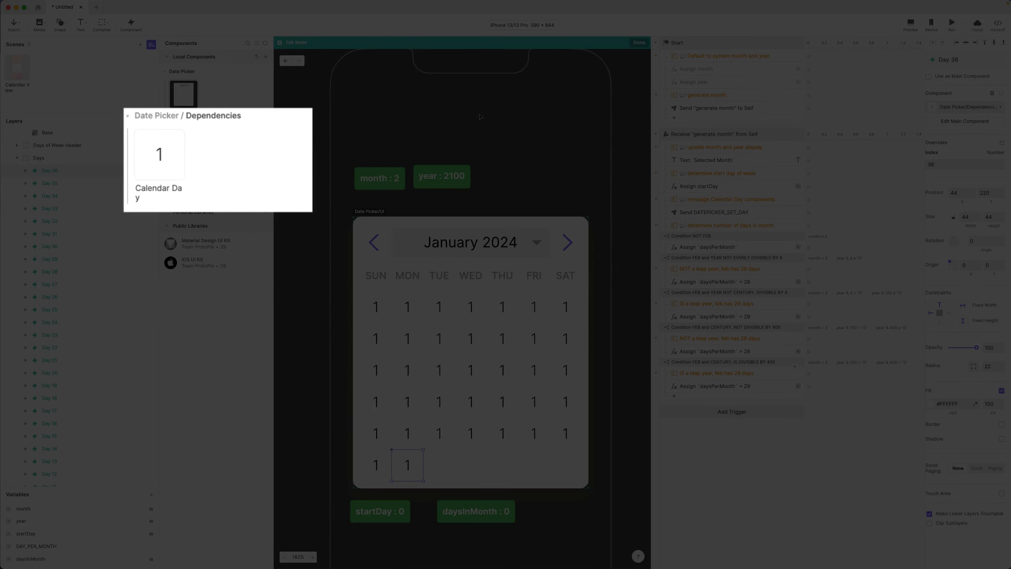
# Open the Calendar Day component for editing and add a Start trigger with a Text response
pyautogui.doubleClick(184, 157)
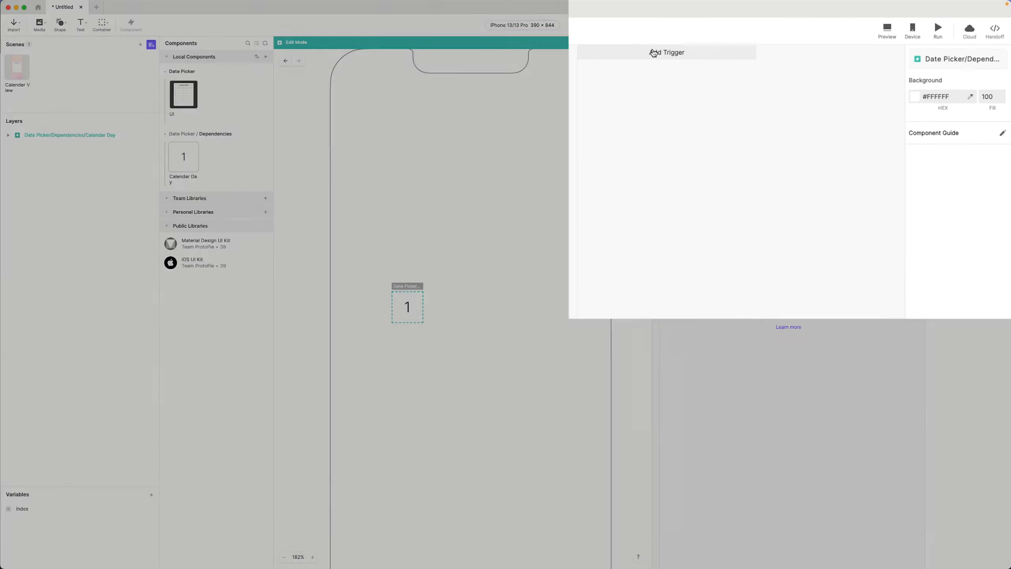
pyautogui.click(732, 43)
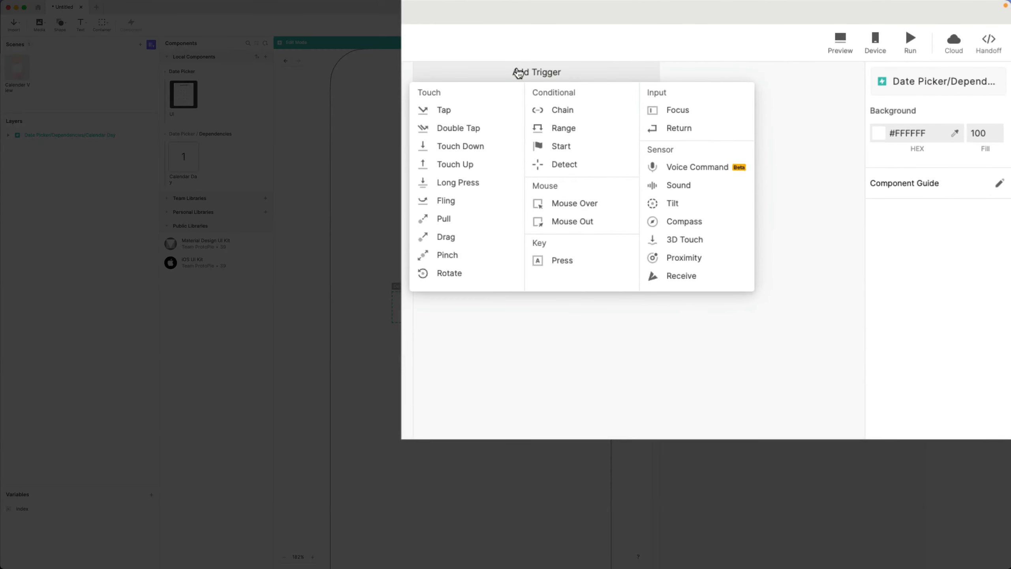
pyautogui.click(556, 146)
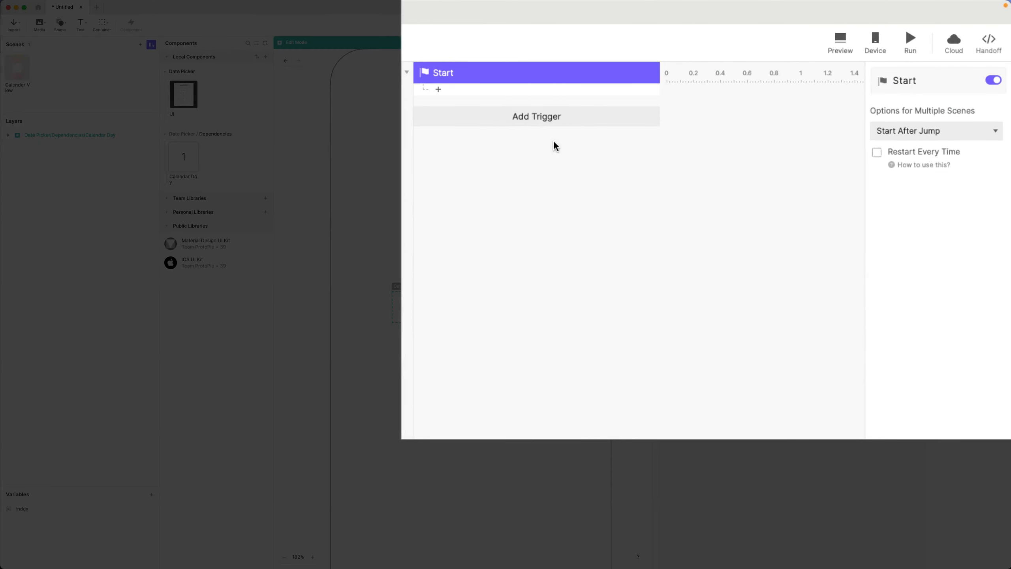
pyautogui.click(491, 91)
pyautogui.click(616, 174)
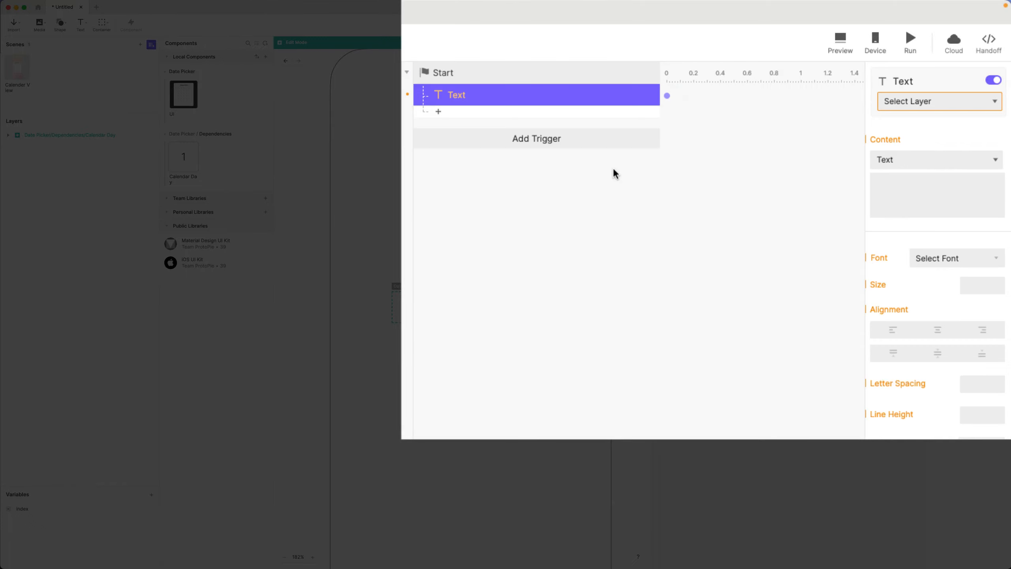
pyautogui.click(937, 101)
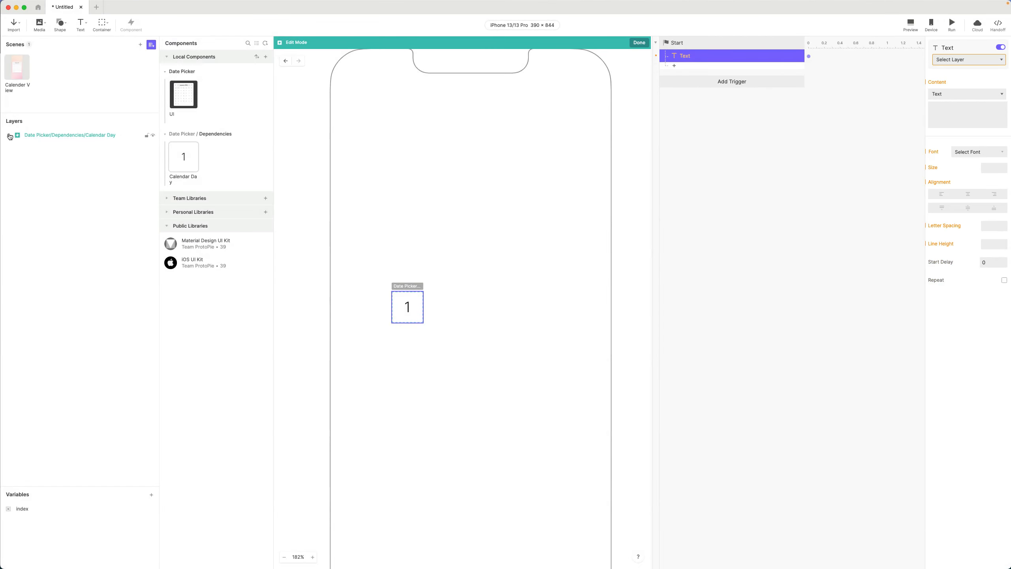
# Rename the Calendar Day component's text layer "1" as "Label"
pyautogui.click(9, 136)
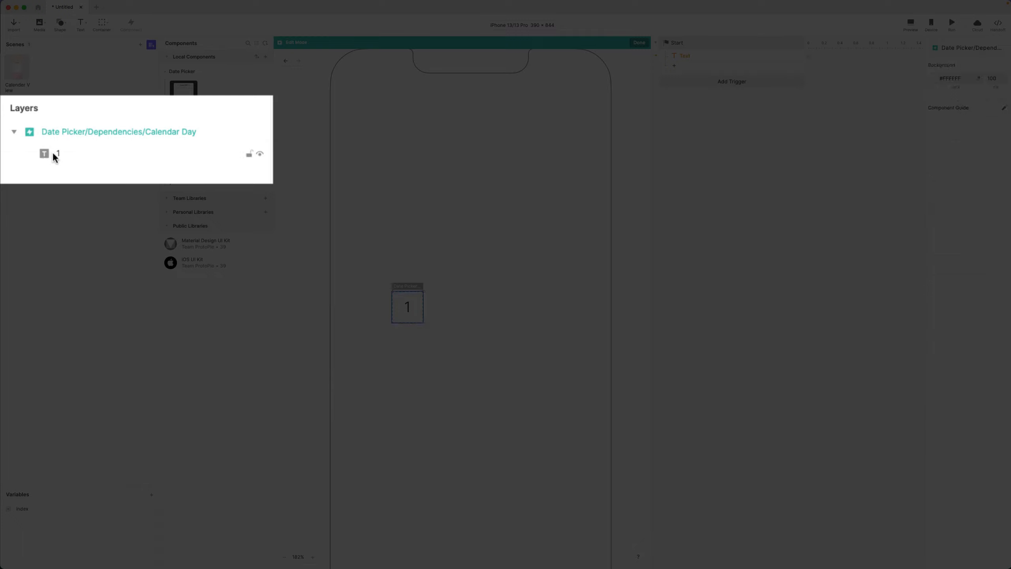
pyautogui.click(54, 155)
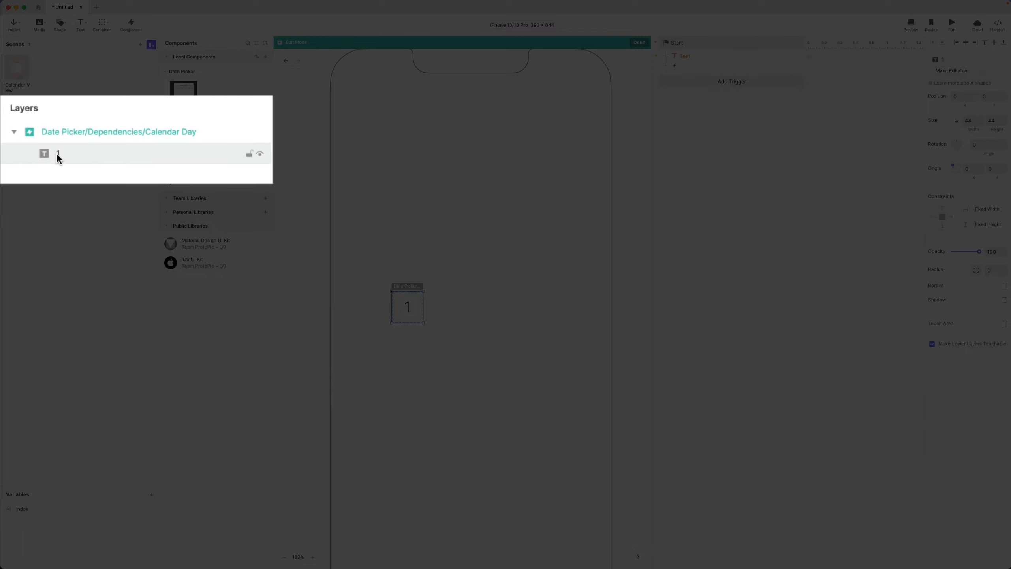
pyautogui.doubleClick(59, 154)
pyautogui.write('Label')
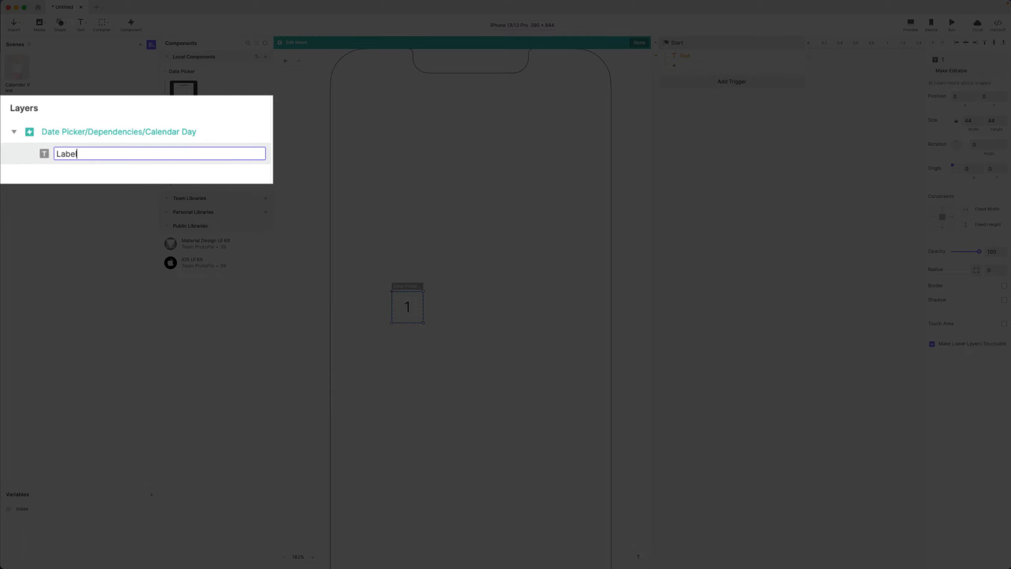
pyautogui.press('Return')
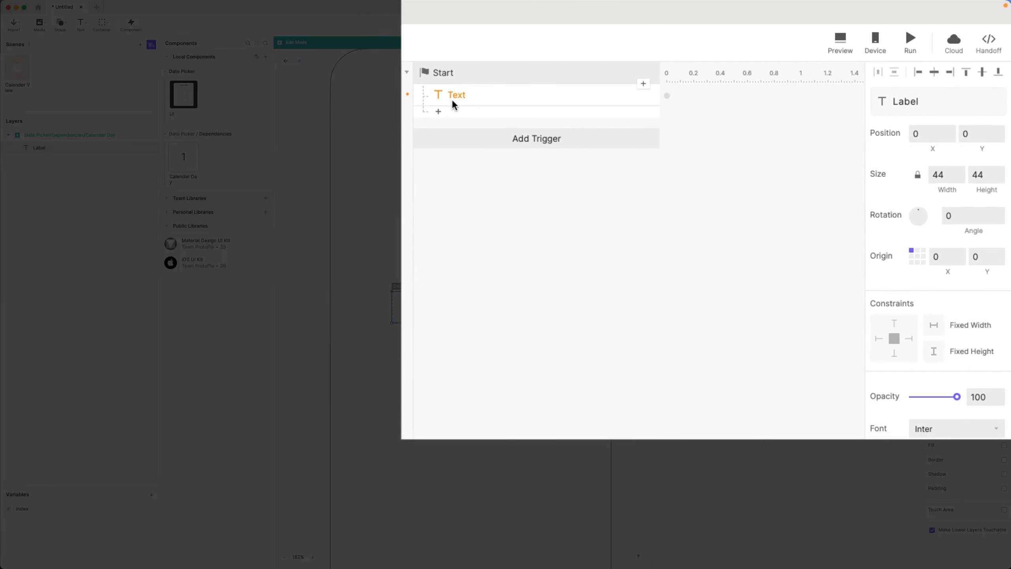
# Target the Label layer with the Text response and set its content to the formula index
pyautogui.click(453, 99)
pyautogui.click(899, 100)
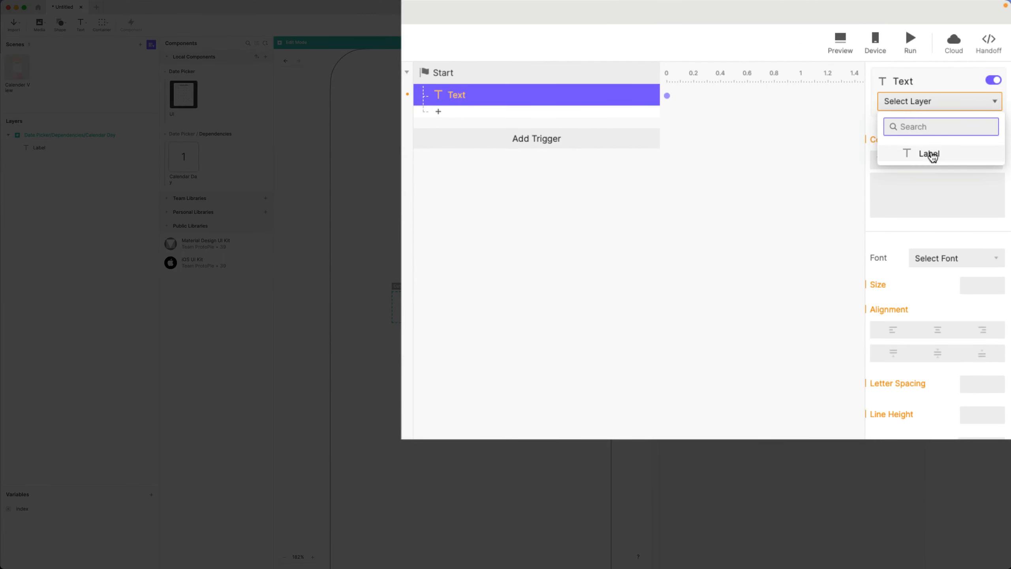
pyautogui.click(928, 153)
pyautogui.click(932, 156)
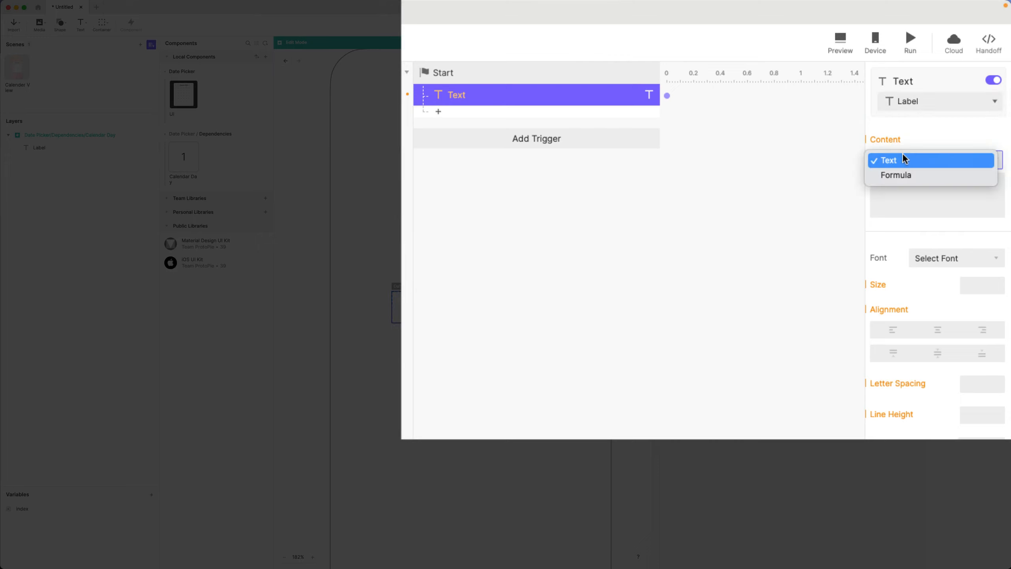
pyautogui.click(904, 175)
pyautogui.click(993, 184)
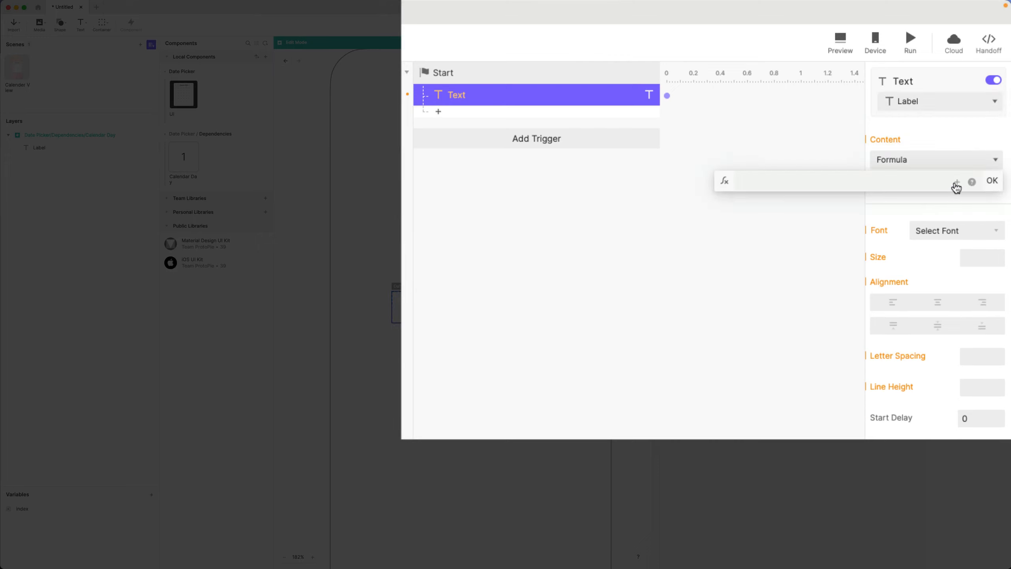
pyautogui.click(957, 182)
pyautogui.click(793, 232)
pyautogui.click(993, 181)
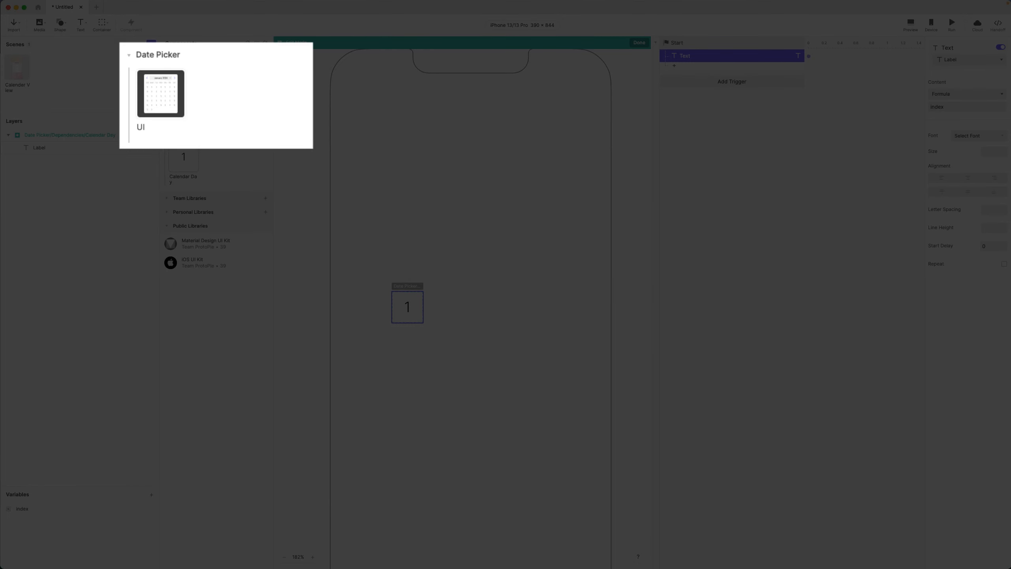
# Open the Date Picker UI component and preview it to check the index numbers on the calendar days
pyautogui.doubleClick(173, 98)
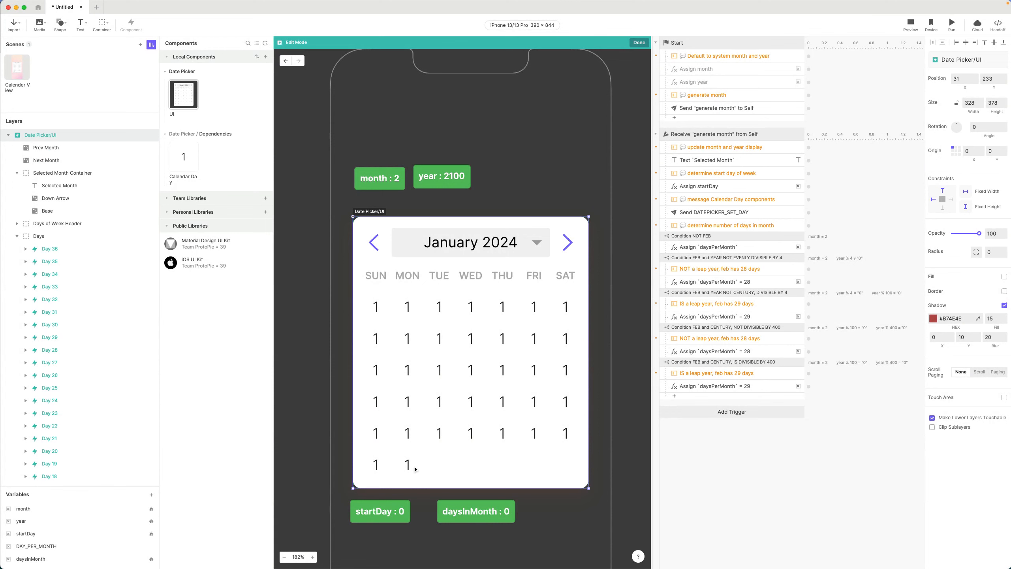
pyautogui.click(911, 24)
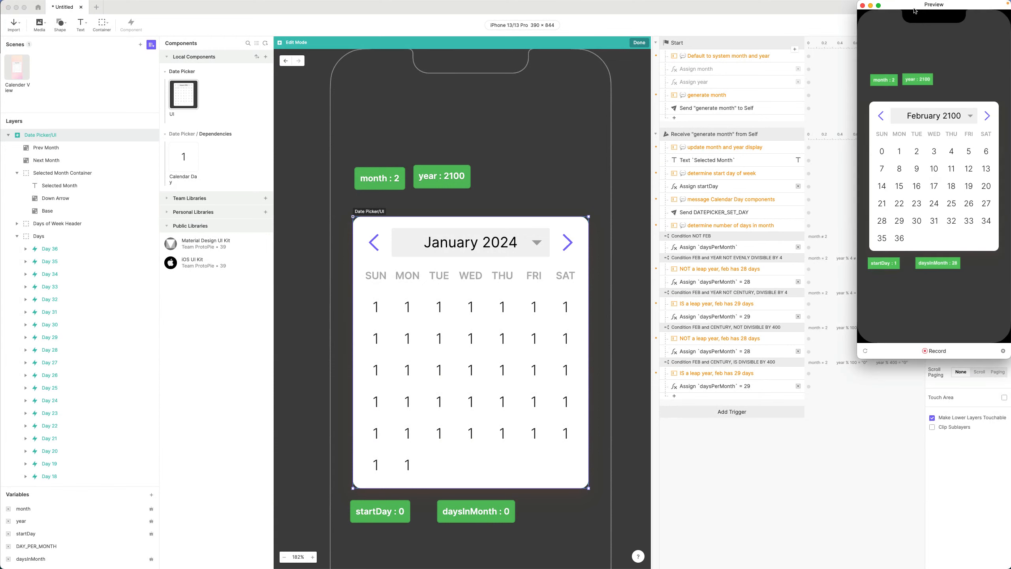
pyautogui.moveTo(932, 49); pyautogui.dragTo(520, 82)
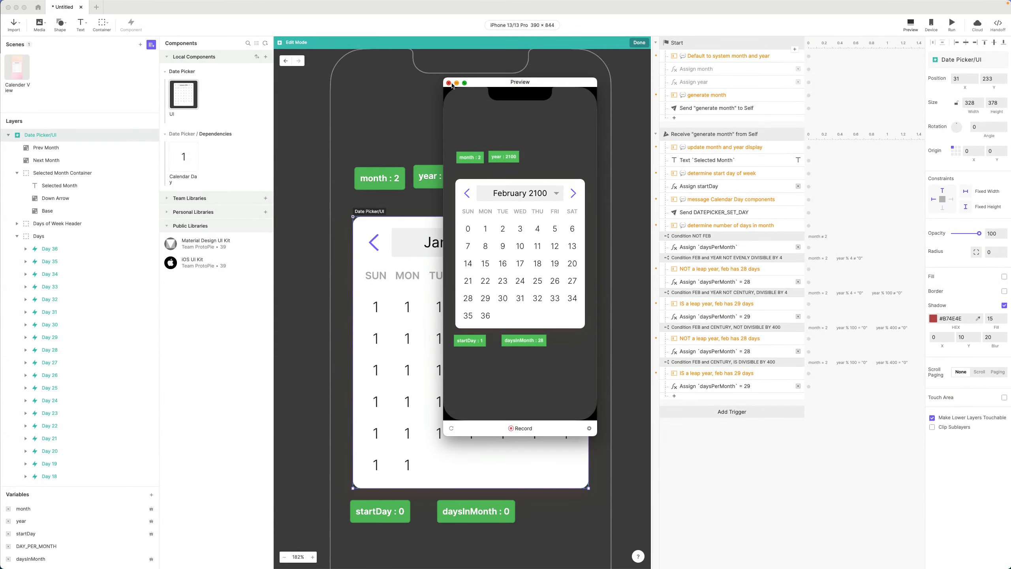
pyautogui.click(449, 83)
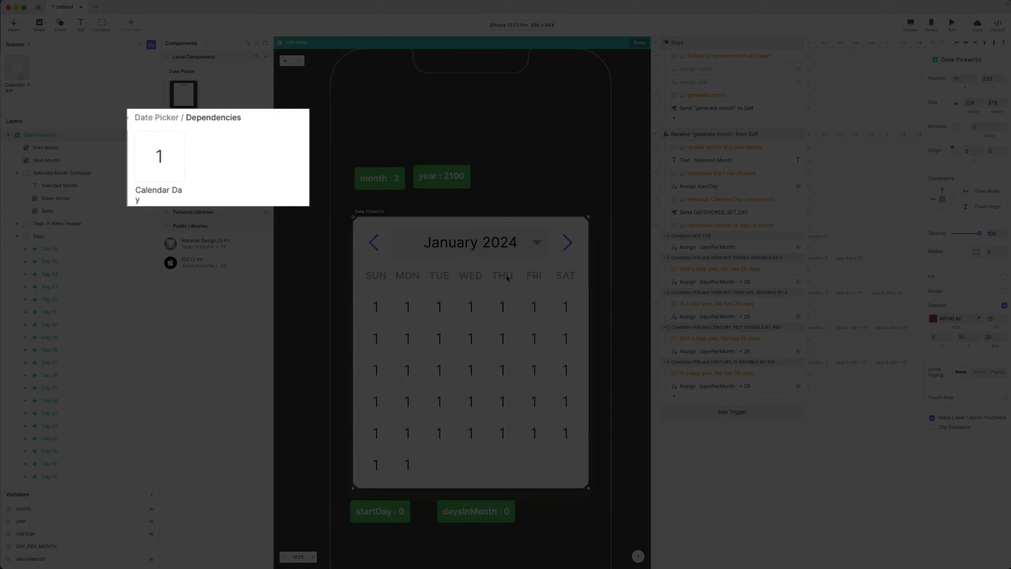
# Open the Calendar Day component for editing and delete the Text response from its Start trigger
pyautogui.doubleClick(163, 164)
pyautogui.click(696, 58)
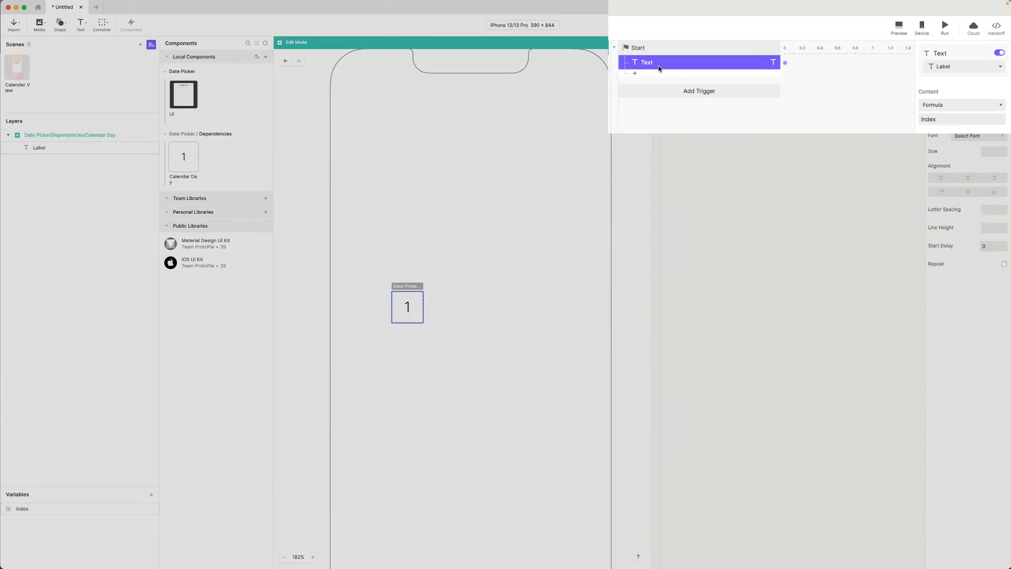
pyautogui.press('BackSpace')
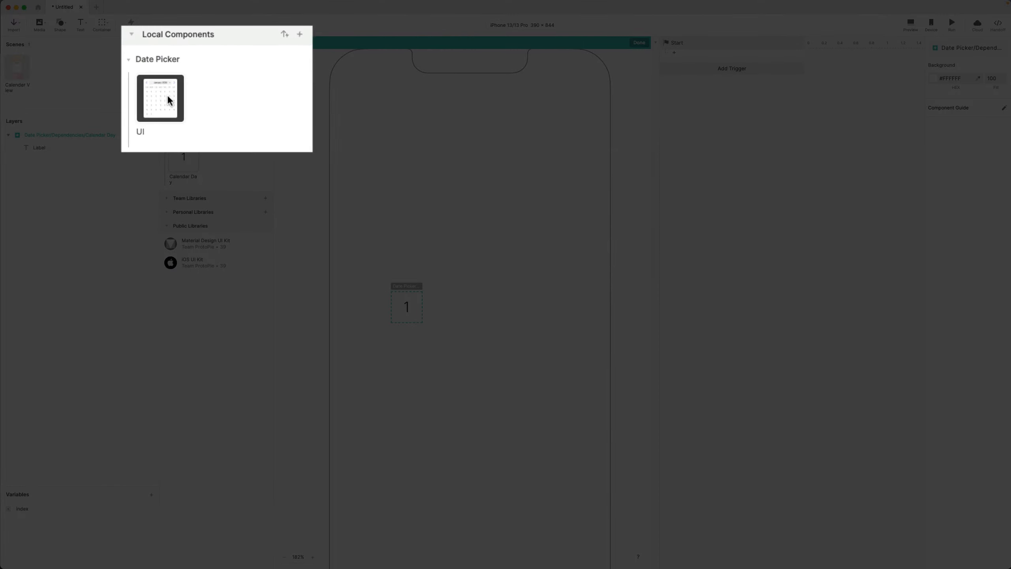
# Open the Date Picker UI component and examine the value expression sent with the DATEPICKER_SET_DAY message
pyautogui.doubleClick(189, 96)
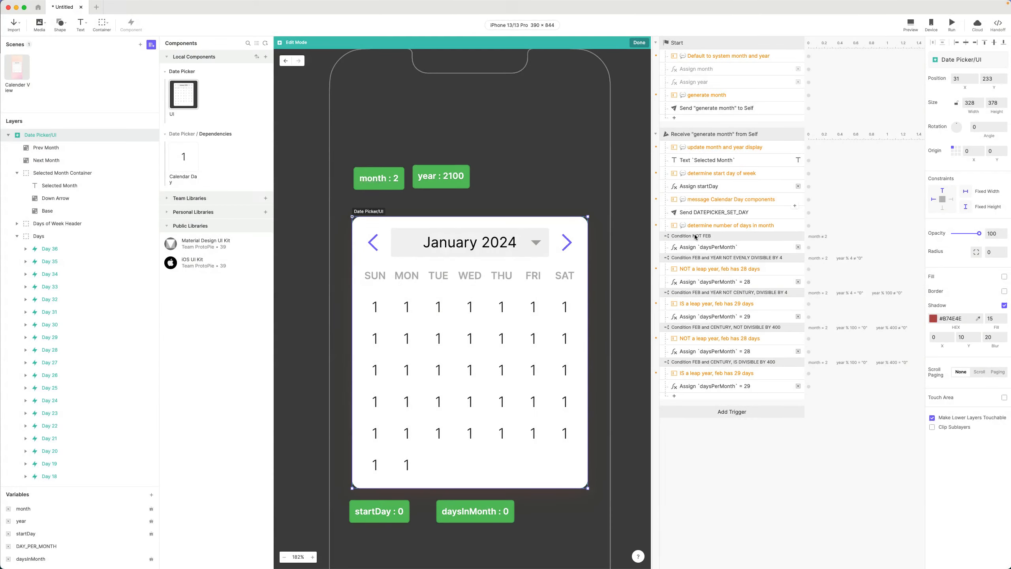
pyautogui.click(725, 214)
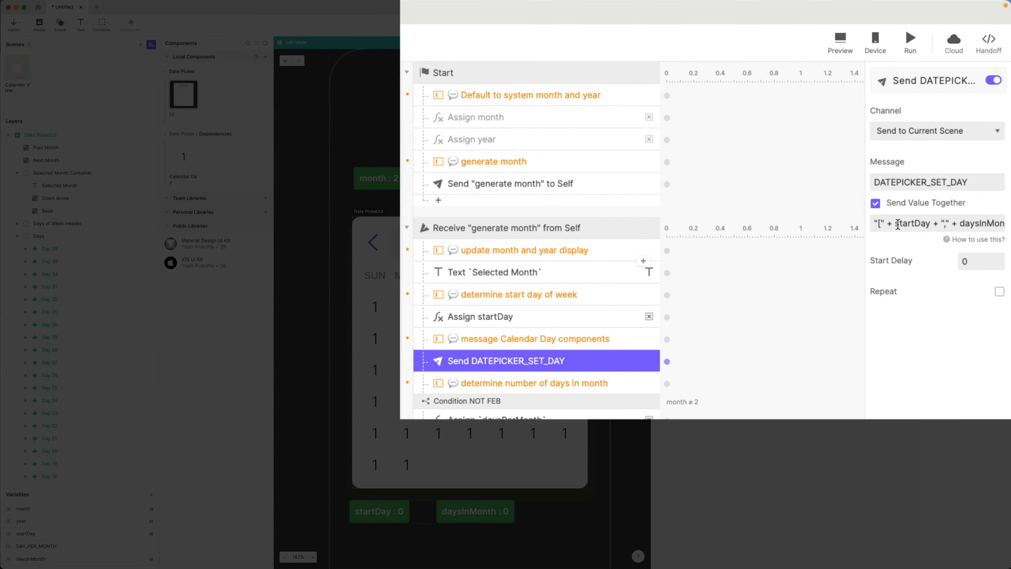
pyautogui.hscroll(2, 899, 224)
pyautogui.hscroll(-2, 898, 225)
pyautogui.doubleClick(903, 225)
pyautogui.hscroll(2, 904, 225)
pyautogui.doubleClick(945, 225)
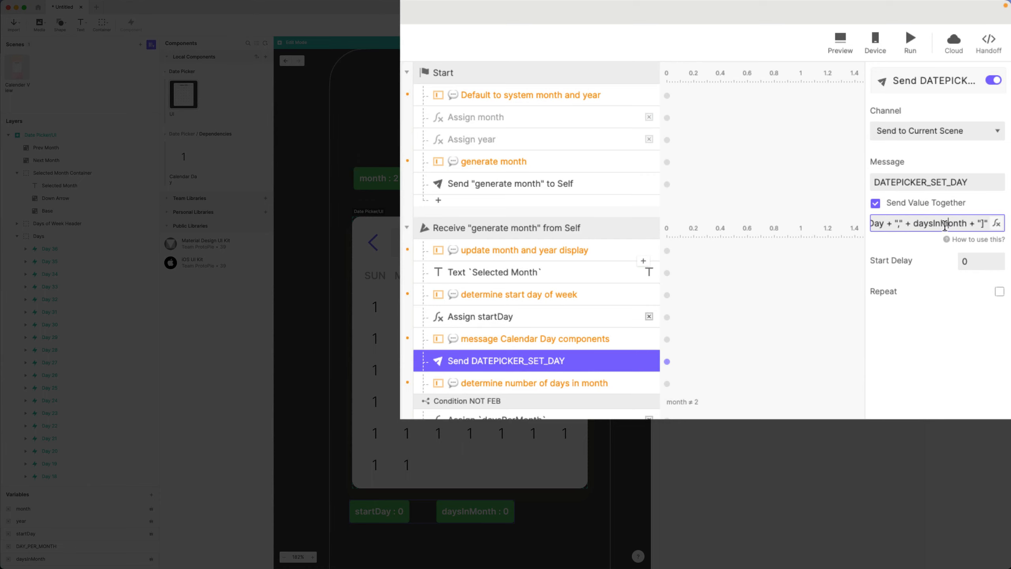
pyautogui.click(939, 320)
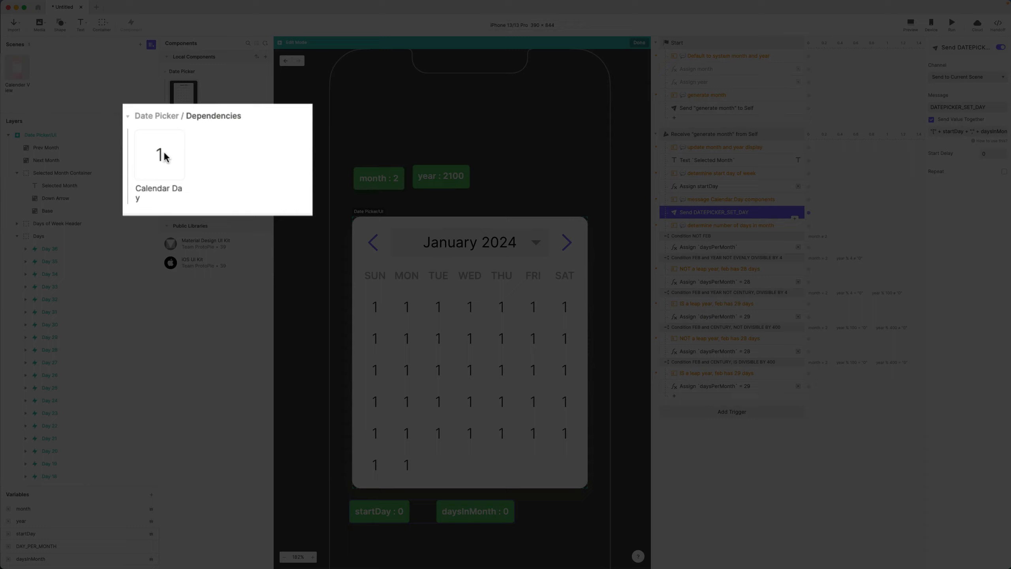
# Open the Calendar Day component and add a Receive trigger for the DATEPICKER_SET_DAY message from the current scene, with variable assignment enabled
pyautogui.doubleClick(165, 156)
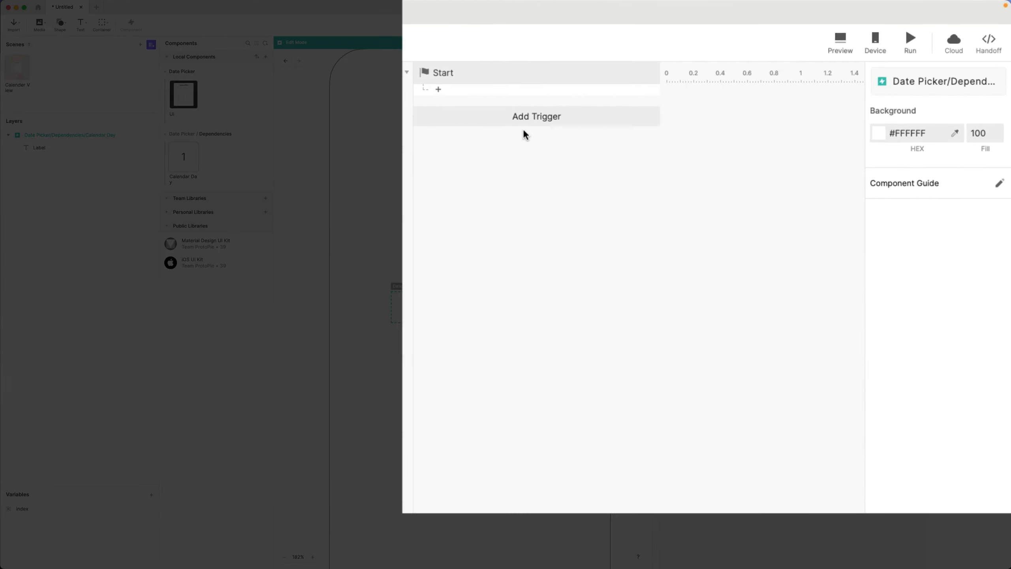
pyautogui.click(520, 115)
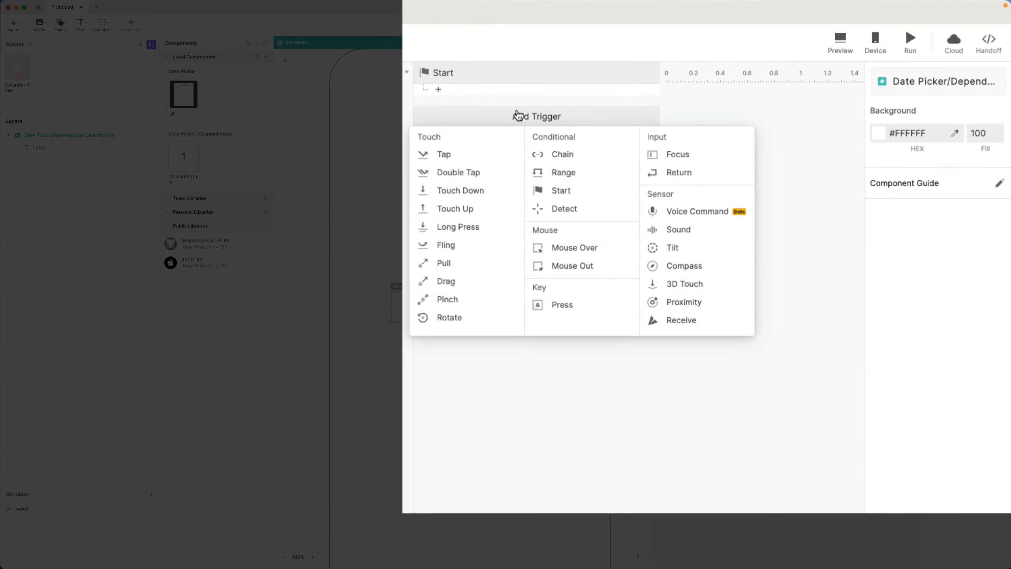
pyautogui.click(684, 320)
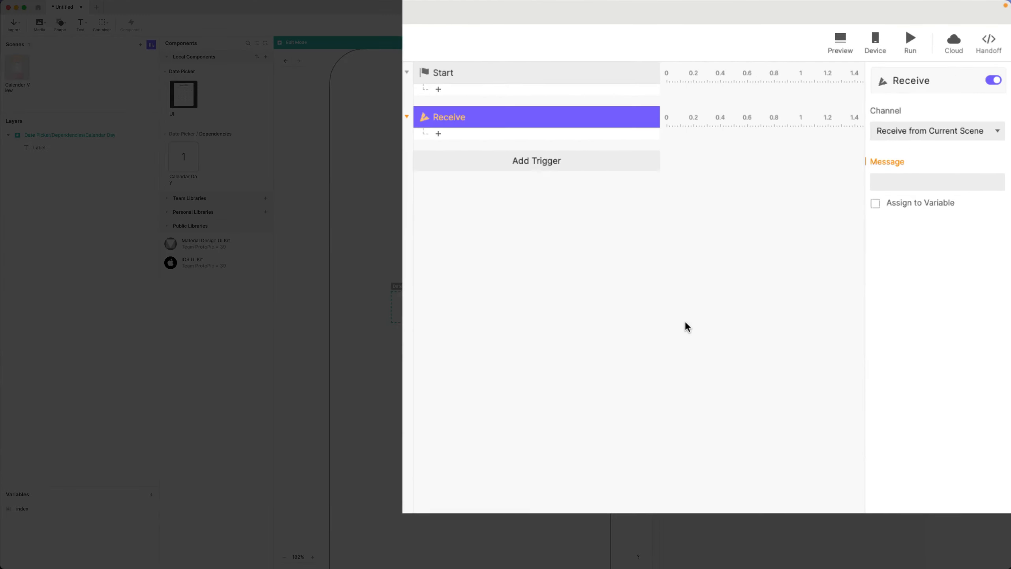
pyautogui.click(934, 132)
pyautogui.click(769, 278)
pyautogui.click(940, 188)
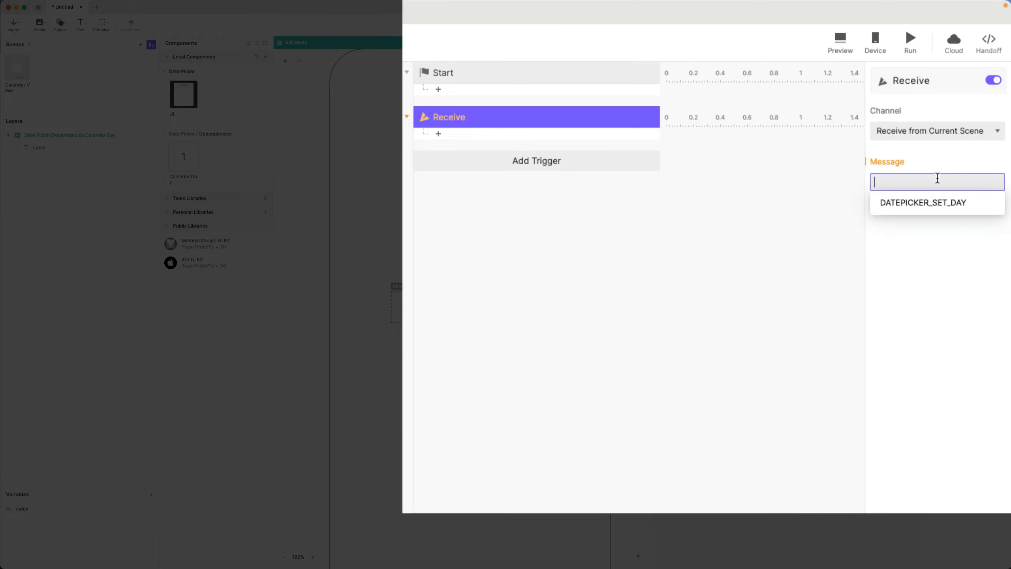
pyautogui.click(928, 203)
pyautogui.click(919, 204)
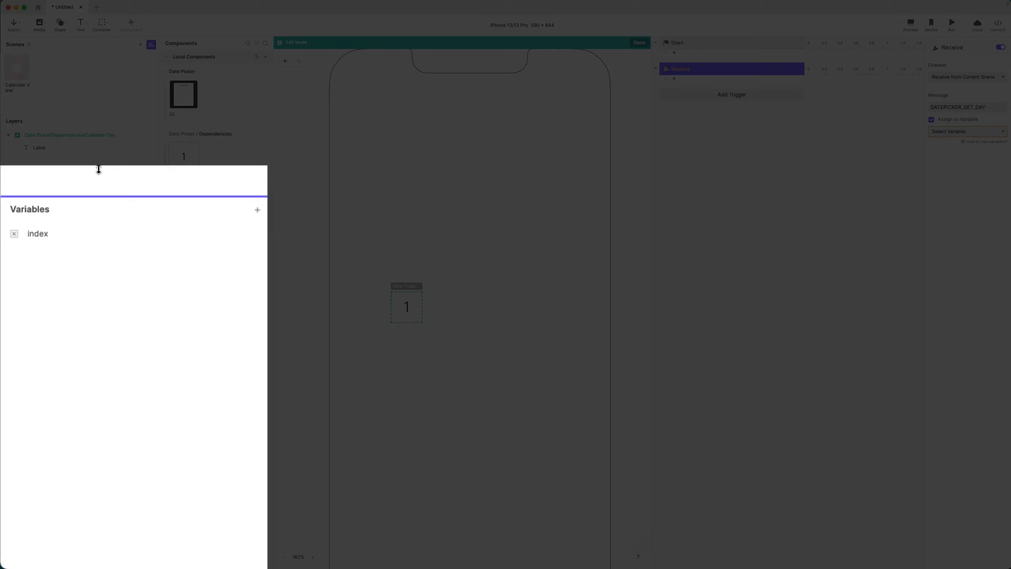
# Create a variable named setData in the Calendar Day component and make it a Text variable
pyautogui.click(257, 181)
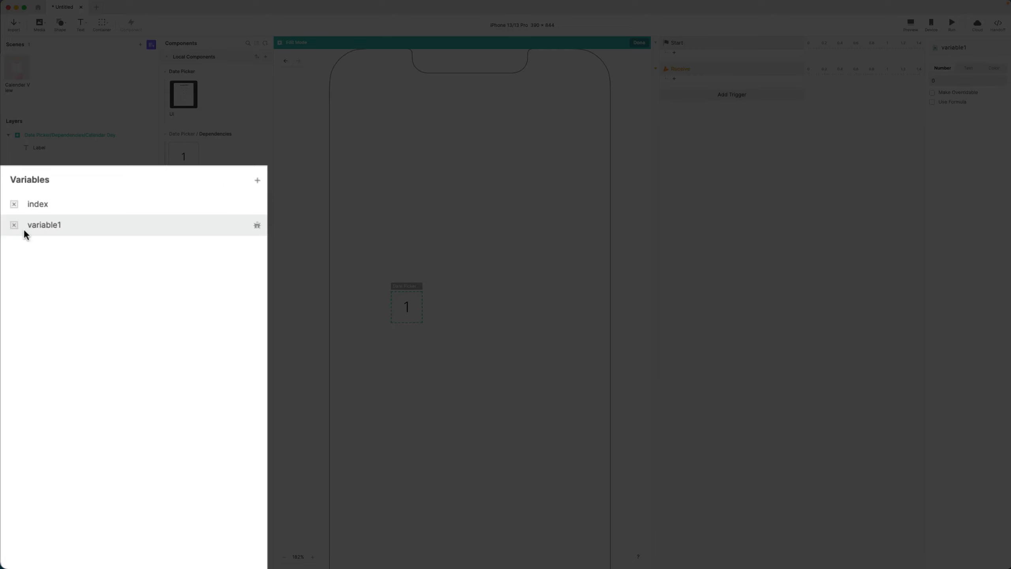
pyautogui.doubleClick(57, 232)
pyautogui.write('setDat')
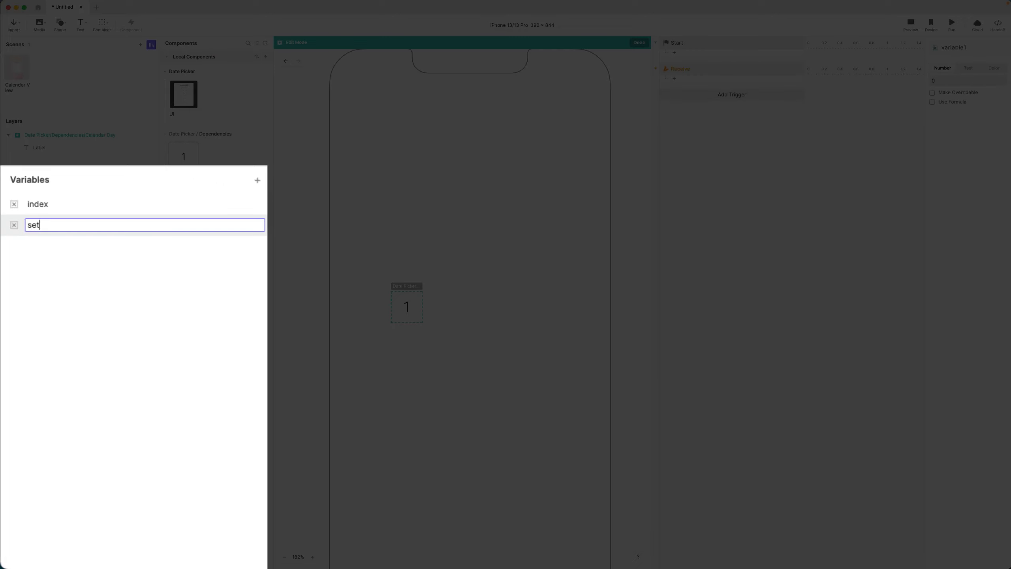
pyautogui.write('a')
pyautogui.press('Return')
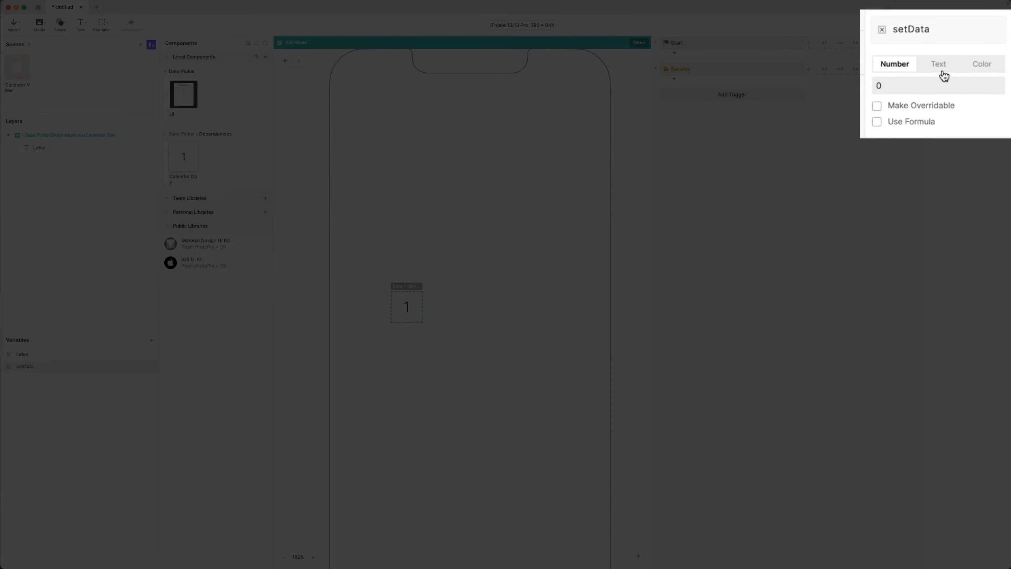
pyautogui.click(940, 66)
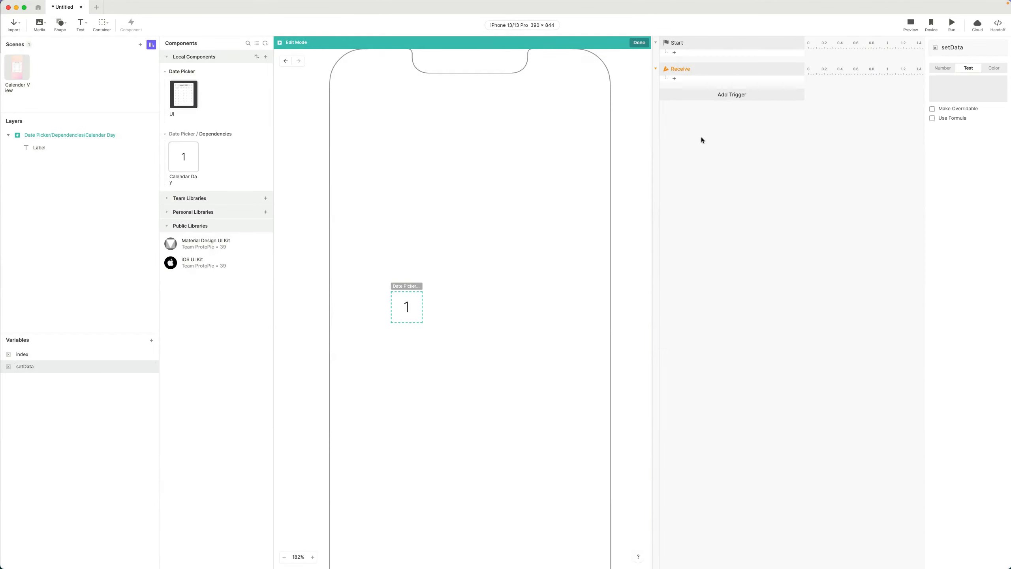
# Assign the Receive trigger's incoming value to the setData variable
pyautogui.click(683, 69)
pyautogui.click(929, 223)
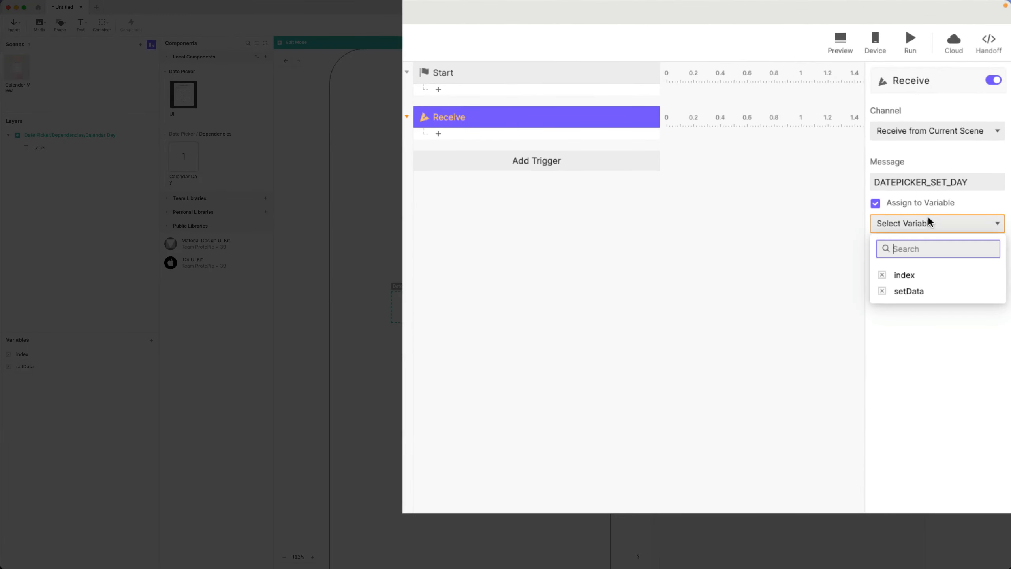
pyautogui.click(928, 294)
pyautogui.click(640, 256)
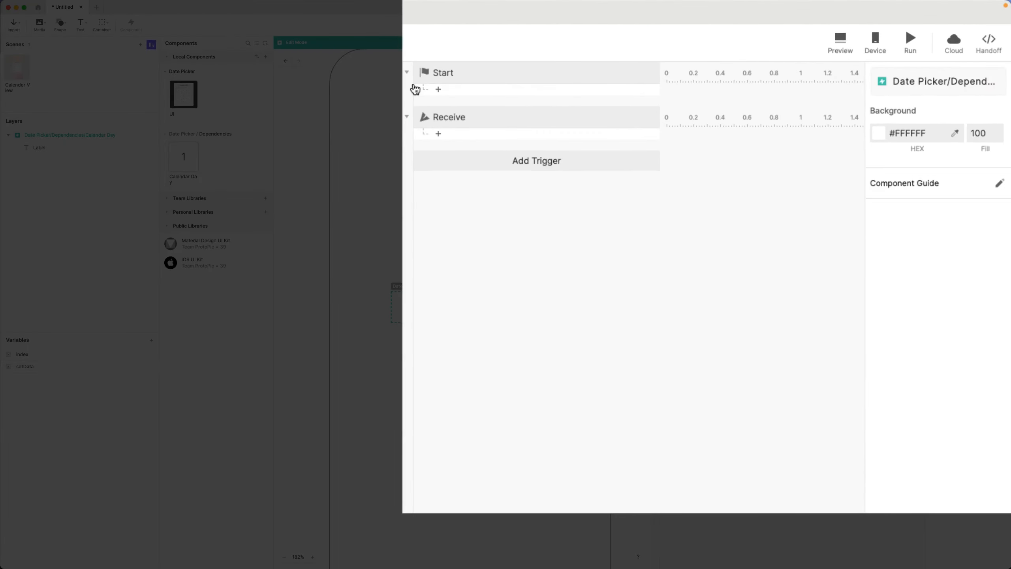
# Add a Condition under the Receive trigger that checks the index variable with the less-than operator
pyautogui.click(490, 125)
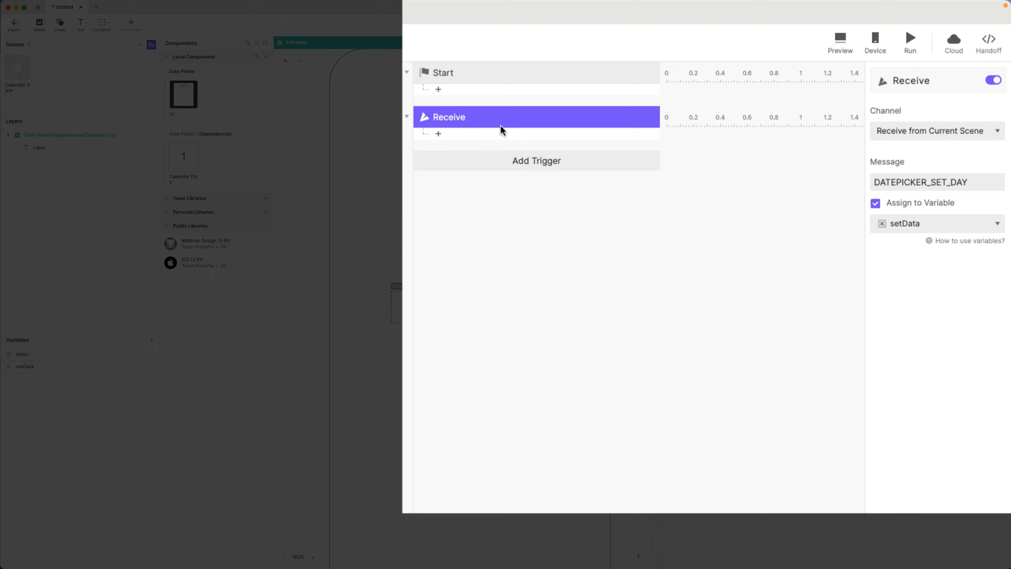
pyautogui.click(498, 135)
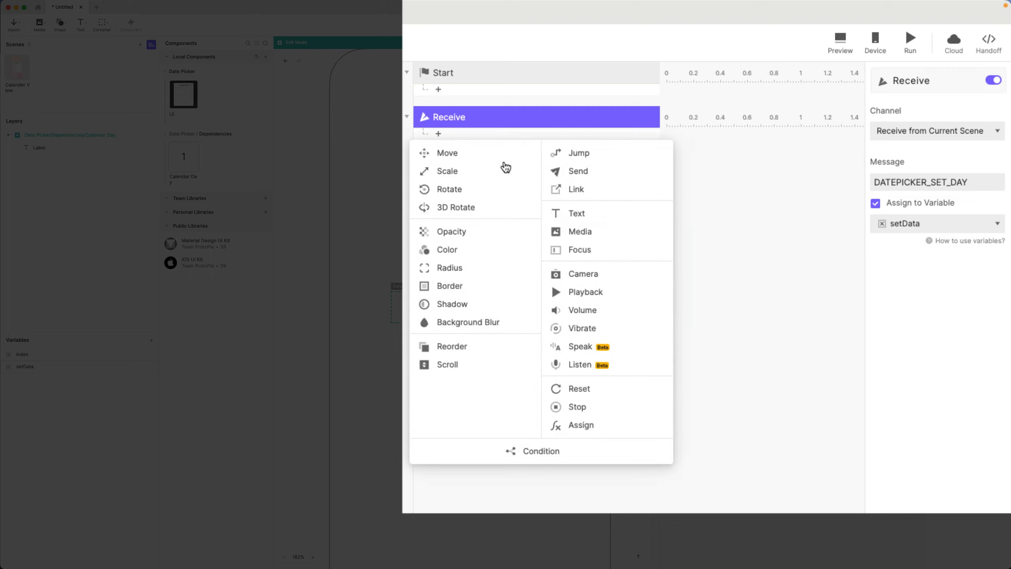
pyautogui.click(555, 452)
pyautogui.click(920, 167)
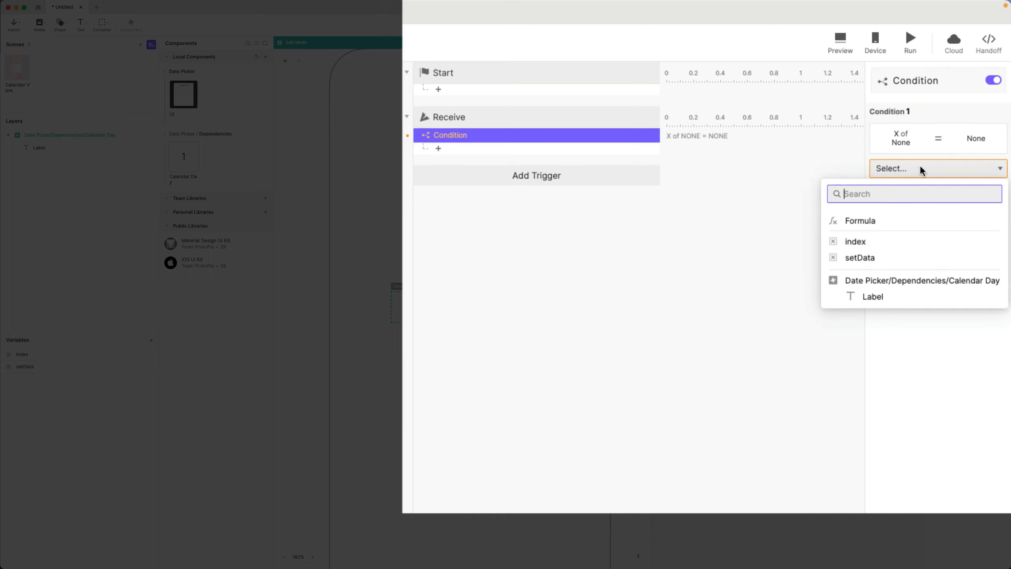
pyautogui.click(872, 242)
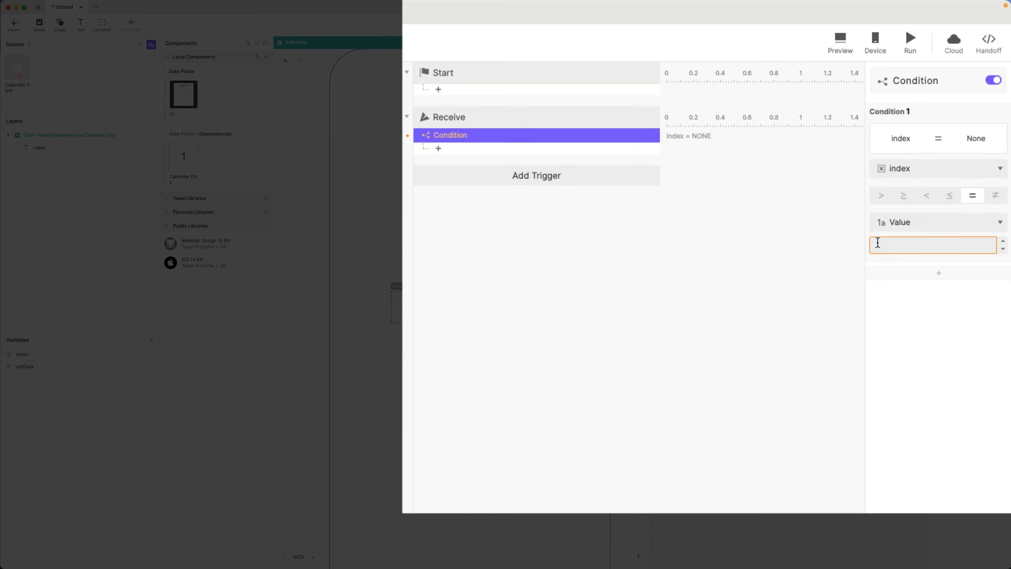
pyautogui.click(925, 199)
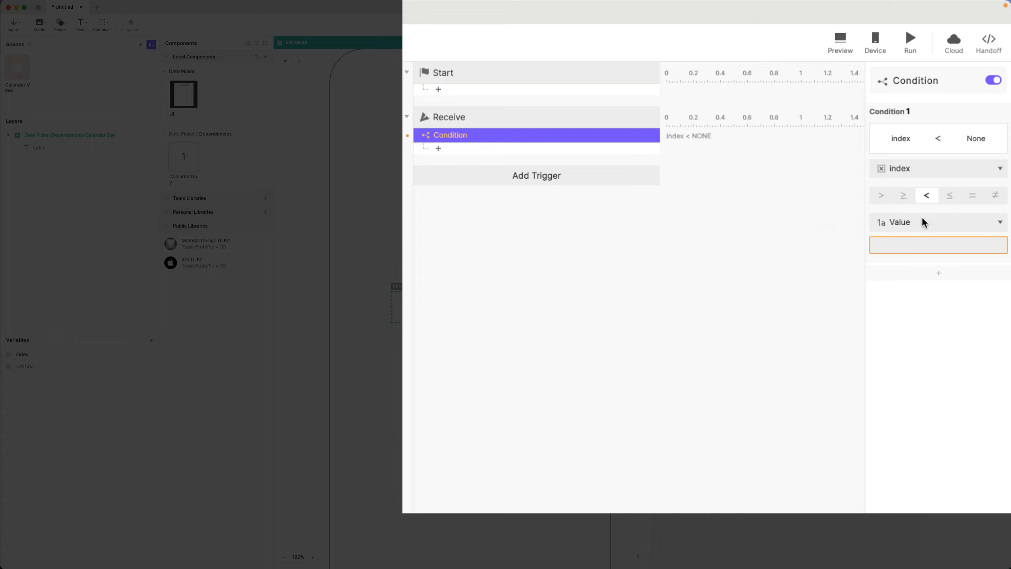
# Set the condition's comparison value to the formula parseJson(setData, 0)
pyautogui.click(922, 218)
pyautogui.click(881, 295)
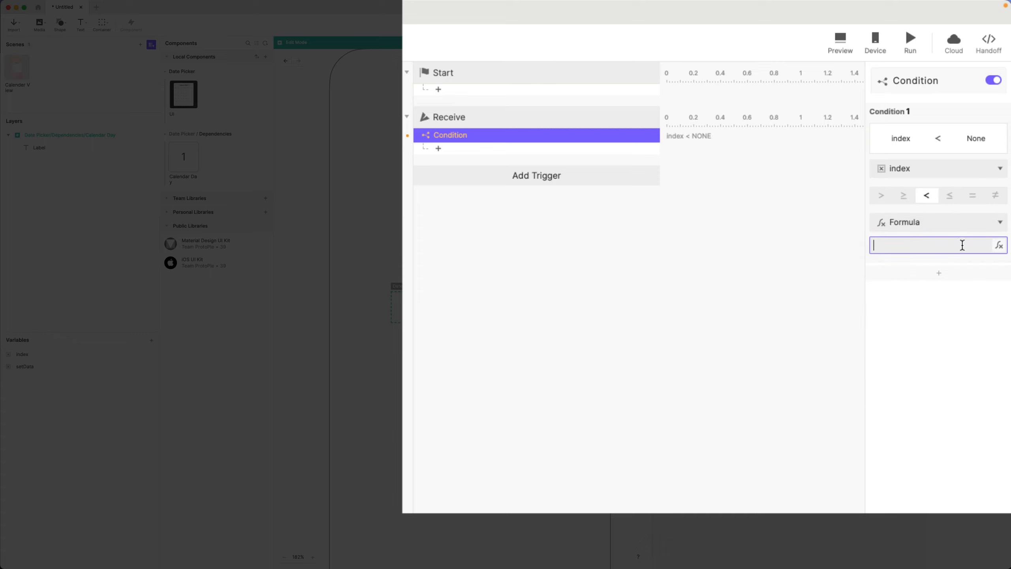
pyautogui.click(880, 243)
pyautogui.write('parseJson')
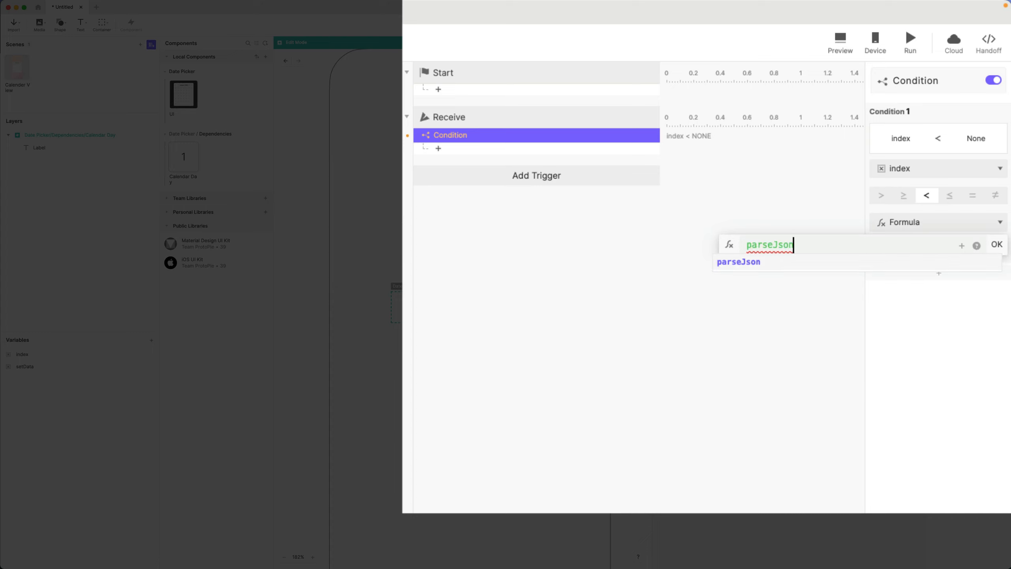
pyautogui.write('(set')
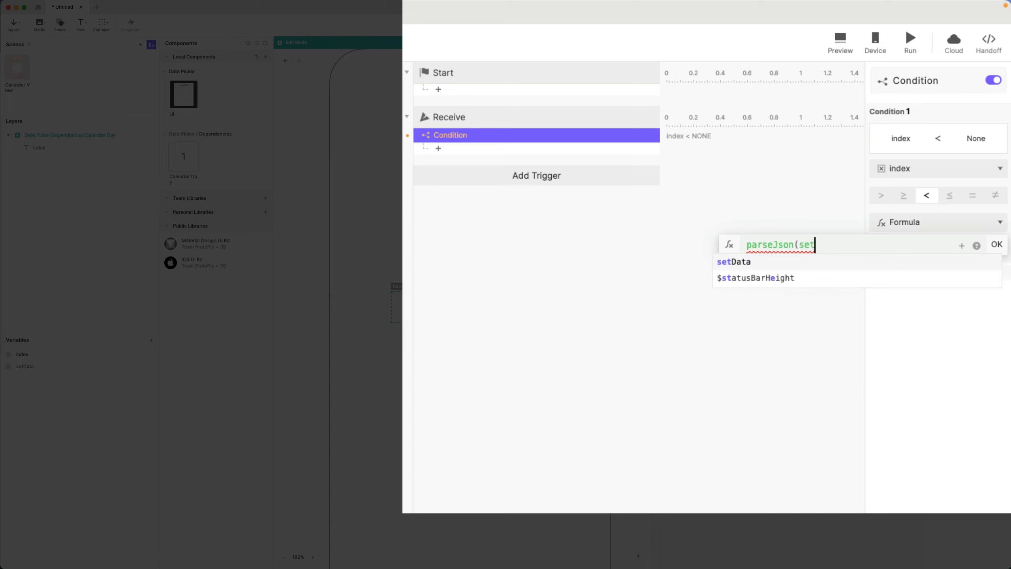
pyautogui.write('Data, 0)')
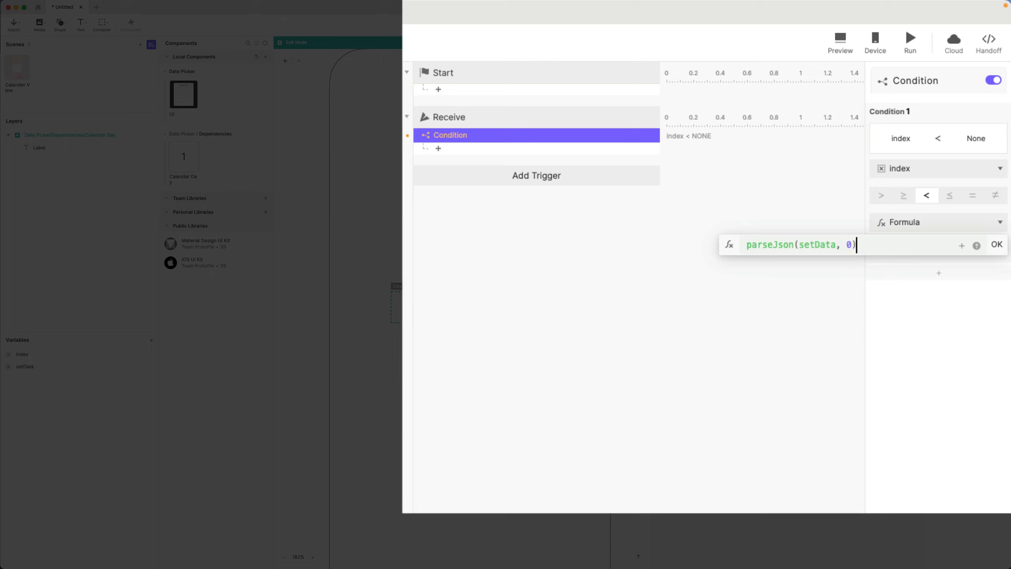
pyautogui.click(997, 244)
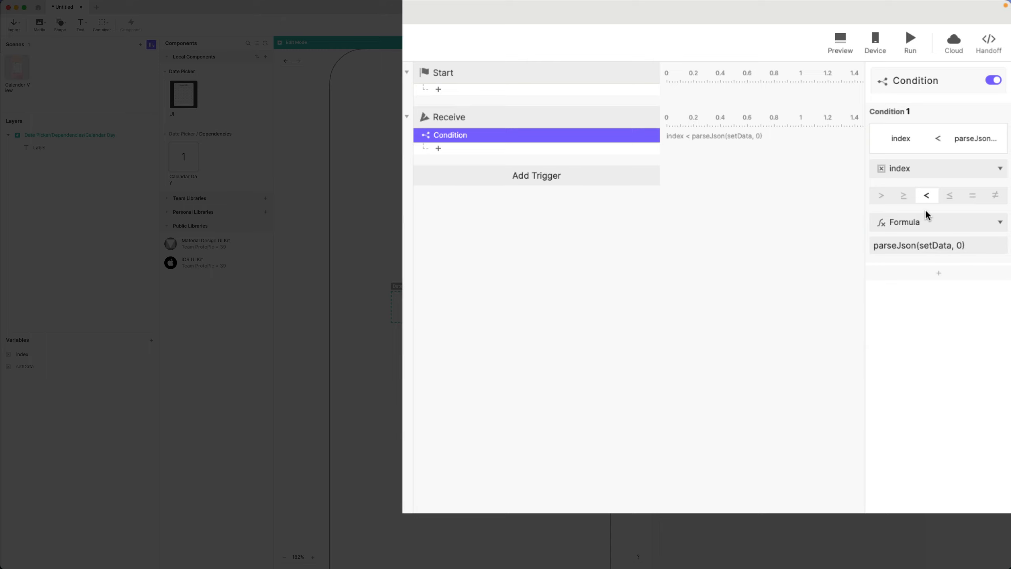
pyautogui.moveTo(968, 246); pyautogui.dragTo(844, 245)
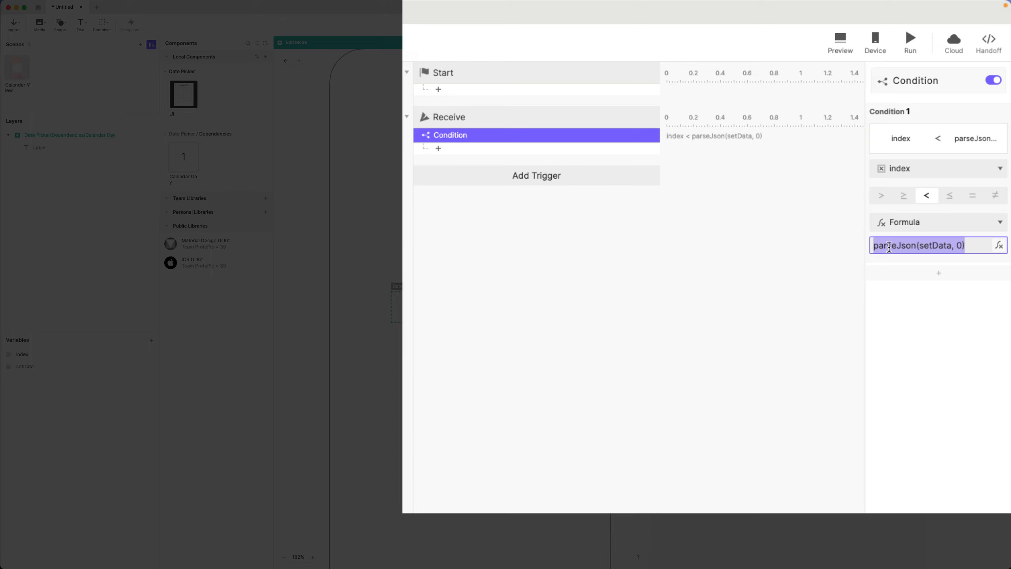
pyautogui.click(925, 244)
pyautogui.moveTo(970, 247); pyautogui.dragTo(763, 262)
pyautogui.click(573, 271)
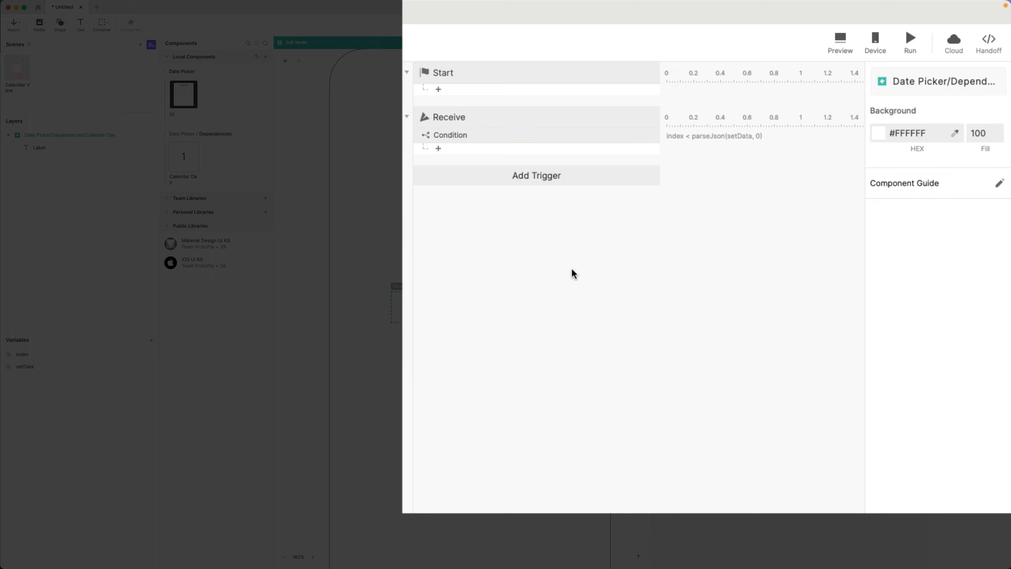
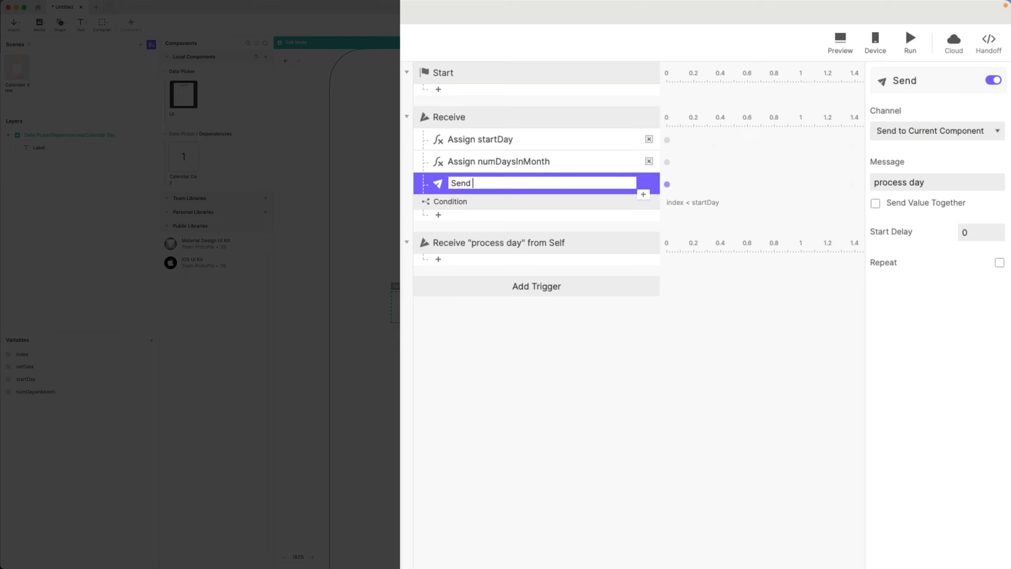
# Rename the Send response under the first Receive trigger as Send "process day"
pyautogui.write('process day')
pyautogui.write('"')
pyautogui.press('Return')
# Review the startDay and numDaysInMonth assignments, the Send "process day" response and the matching Receive trigger
pyautogui.click(524, 143)
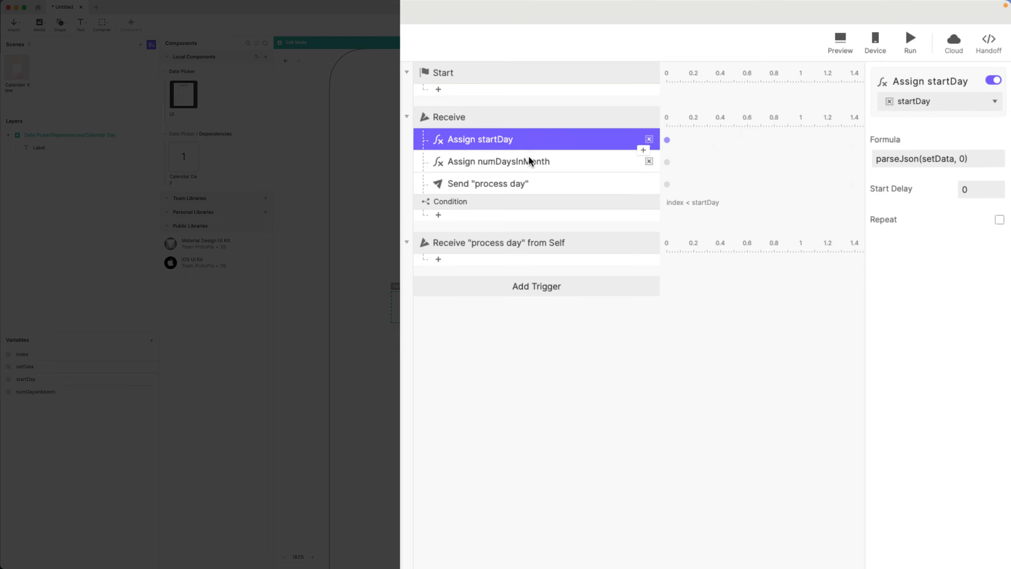
pyautogui.keyDown('shift'); pyautogui.click(528, 160); pyautogui.keyUp('shift')
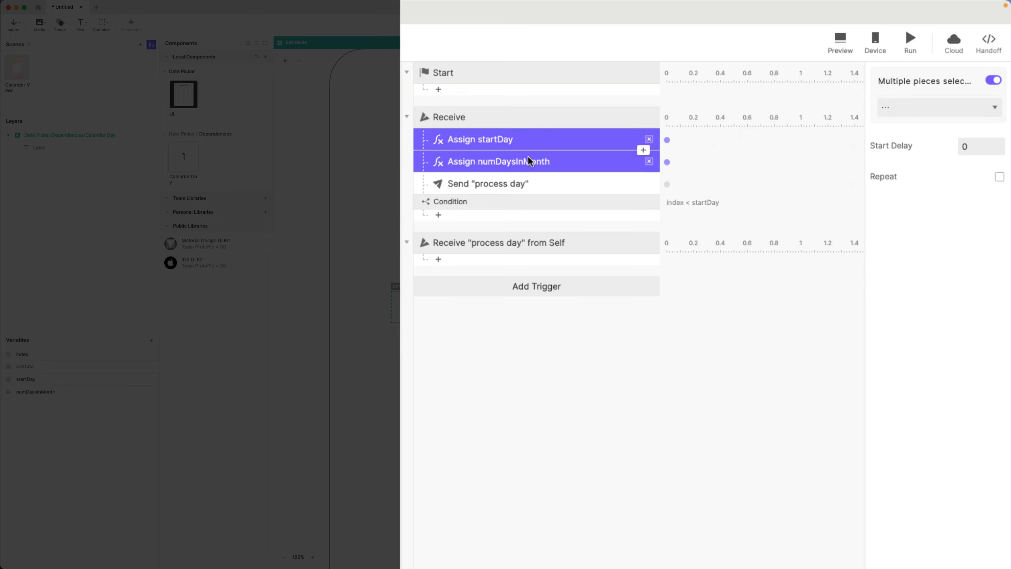
pyautogui.click(544, 186)
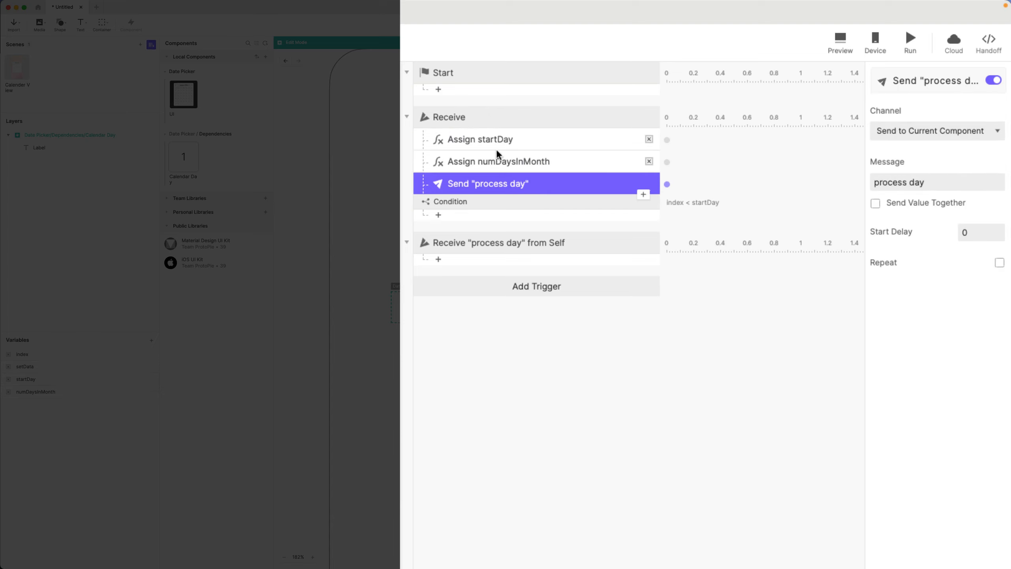
pyautogui.click(483, 143)
pyautogui.click(485, 165)
pyautogui.click(494, 187)
pyautogui.click(518, 244)
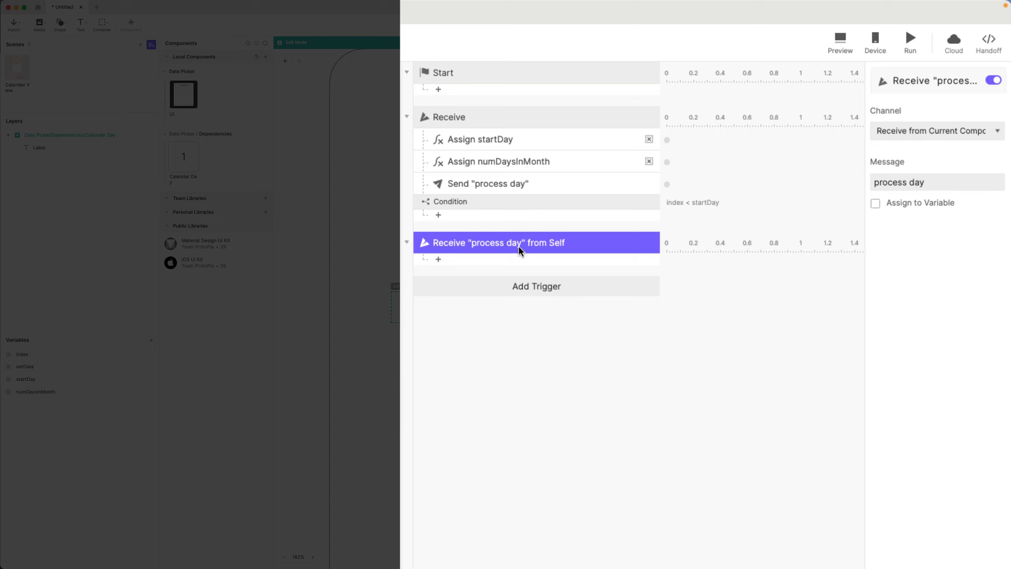
pyautogui.click(542, 184)
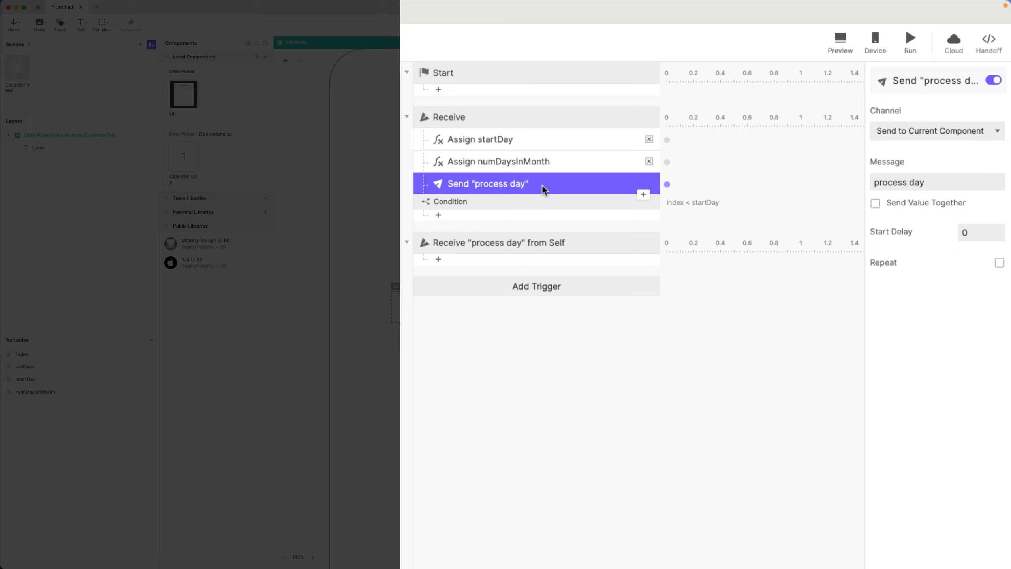
pyautogui.click(560, 244)
pyautogui.click(565, 187)
pyautogui.click(524, 161)
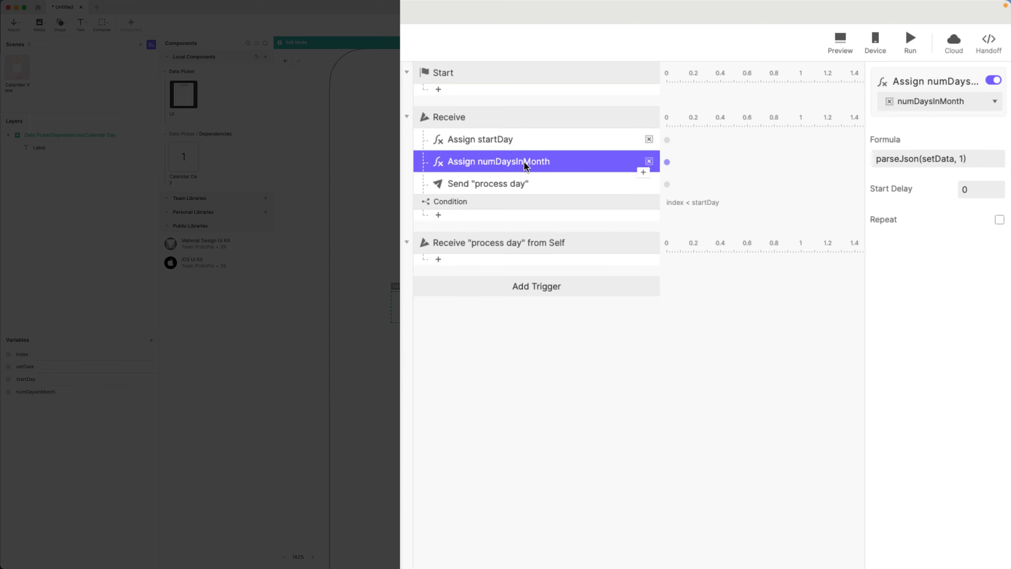
pyautogui.click(506, 142)
pyautogui.click(515, 160)
pyautogui.click(556, 249)
# Move the Condition under the Receive "process day" trigger and rename it Condition INDEX < START DAY
pyautogui.click(488, 202)
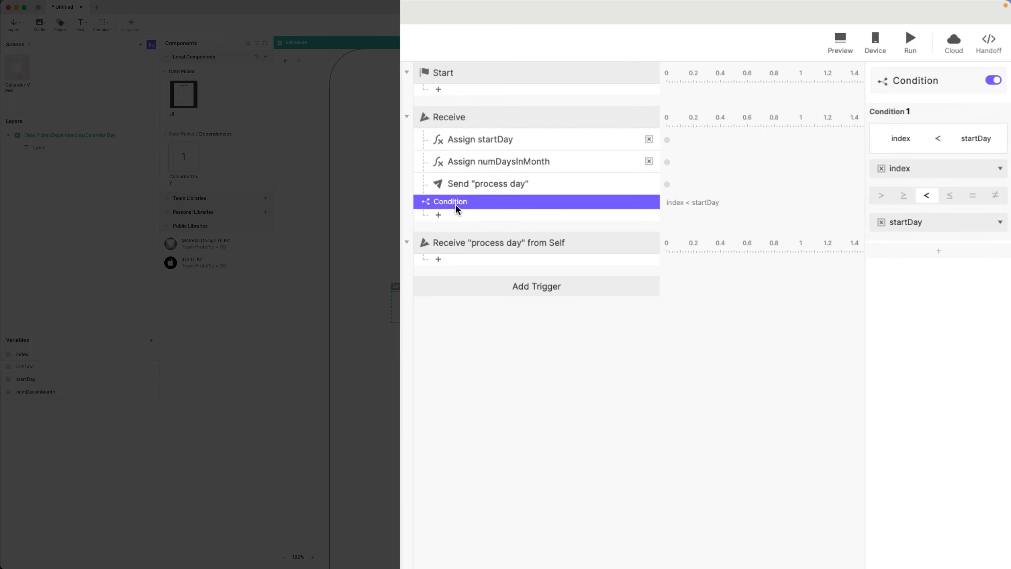
pyautogui.moveTo(454, 204); pyautogui.dragTo(470, 255)
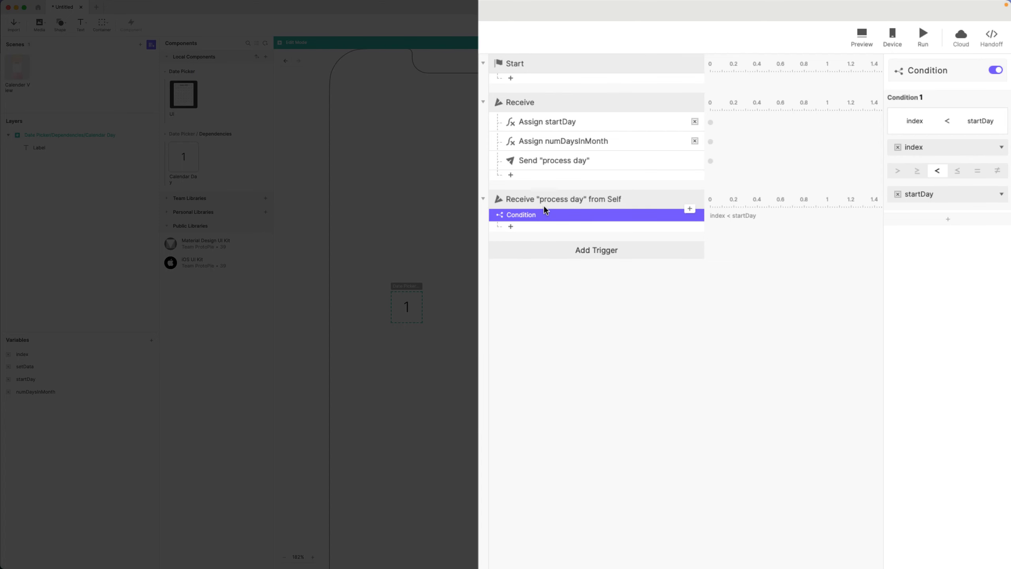
pyautogui.doubleClick(521, 216)
pyautogui.write('IND')
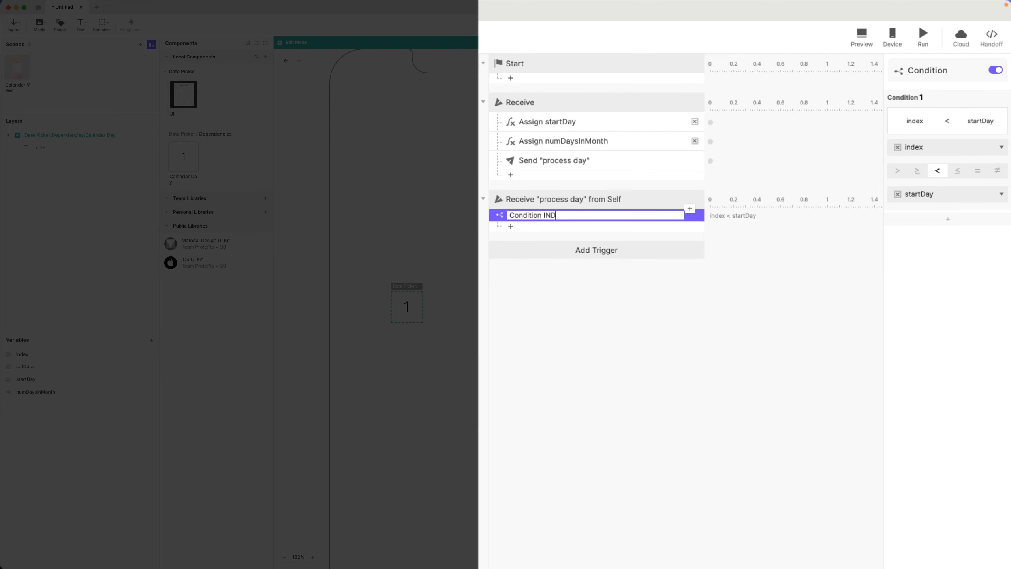
pyautogui.write('EX < START DAY')
pyautogui.press('Return')
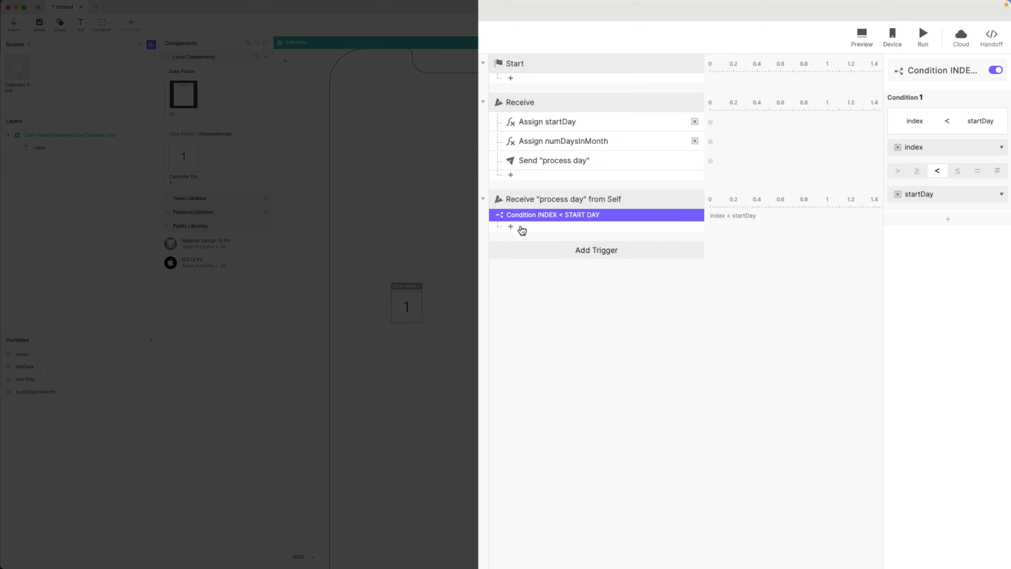
# Add an Opacity response under the condition that sets the Calendar Day component's opacity to 0 with a duration of 0
pyautogui.click(520, 227)
pyautogui.click(536, 313)
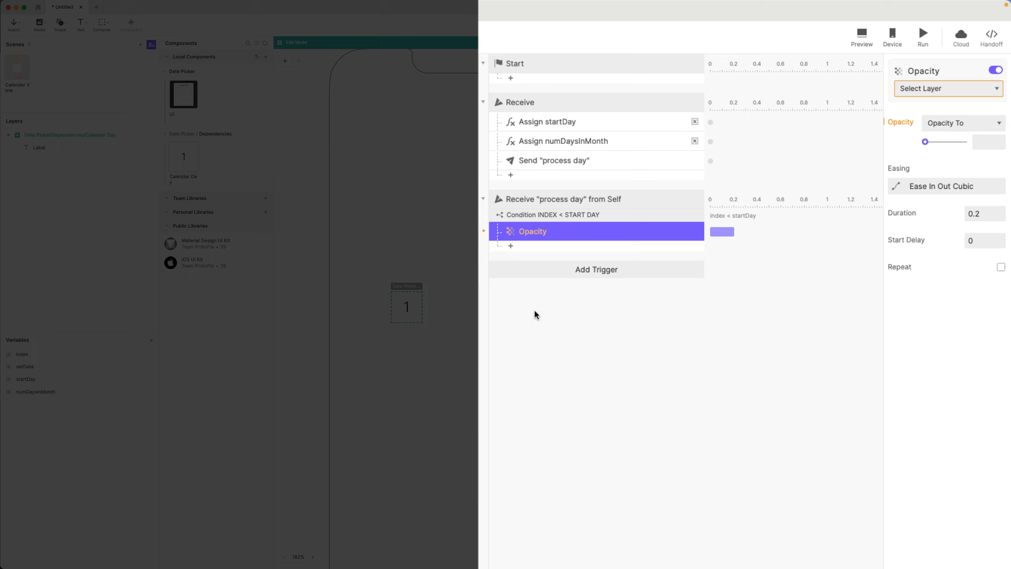
pyautogui.click(933, 91)
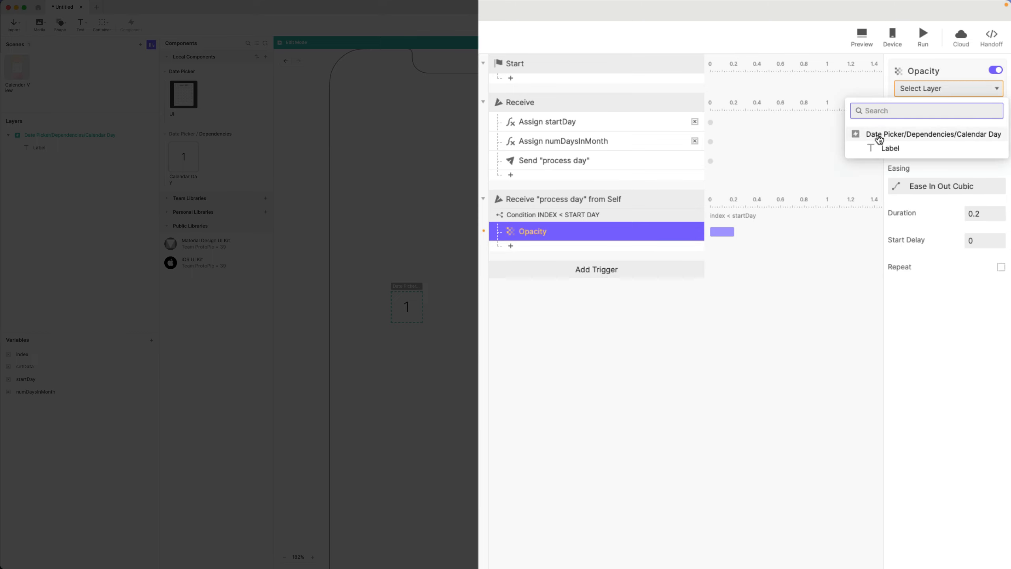
pyautogui.click(880, 136)
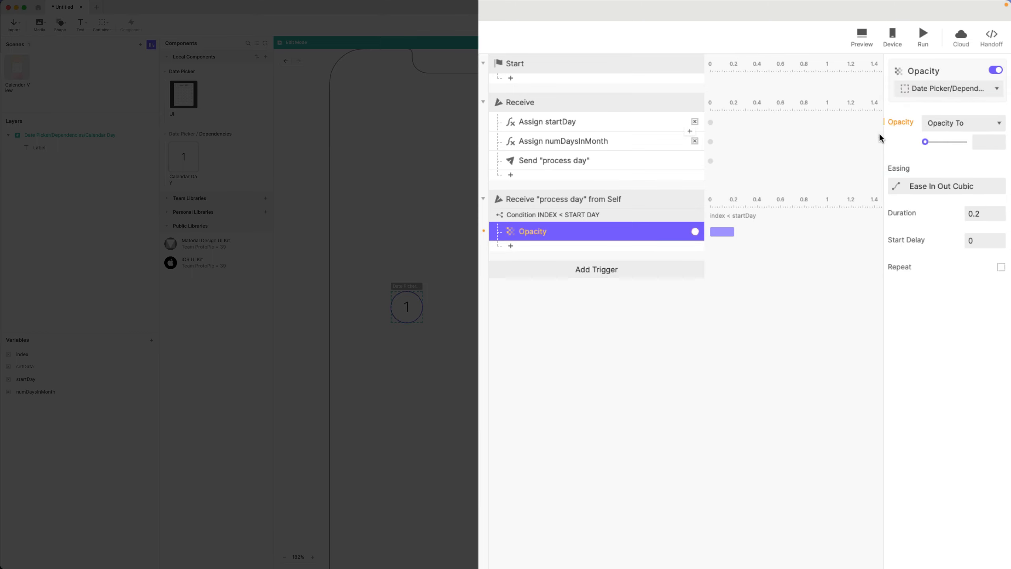
pyautogui.click(926, 142)
pyautogui.click(984, 215)
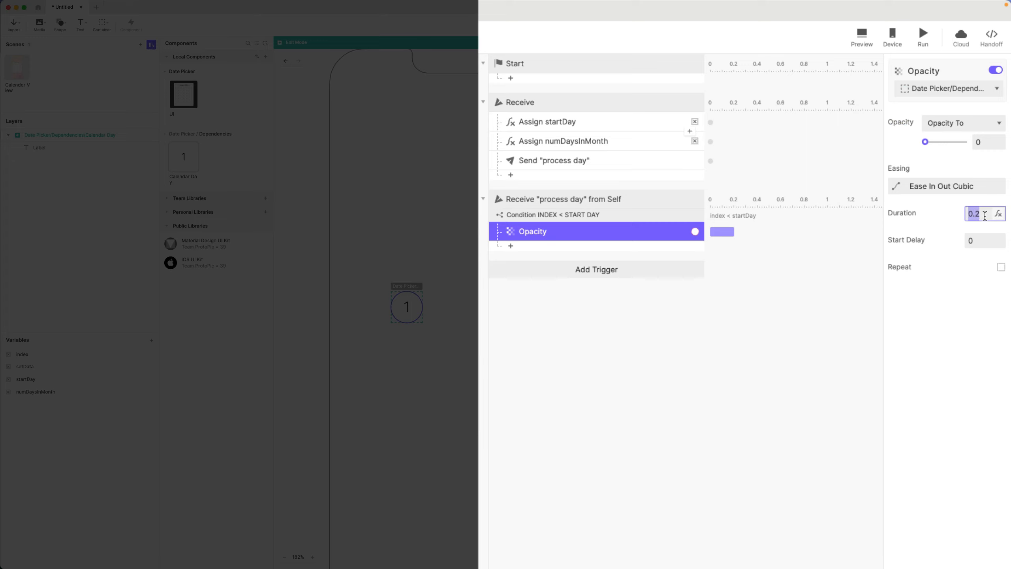
pyautogui.write('0')
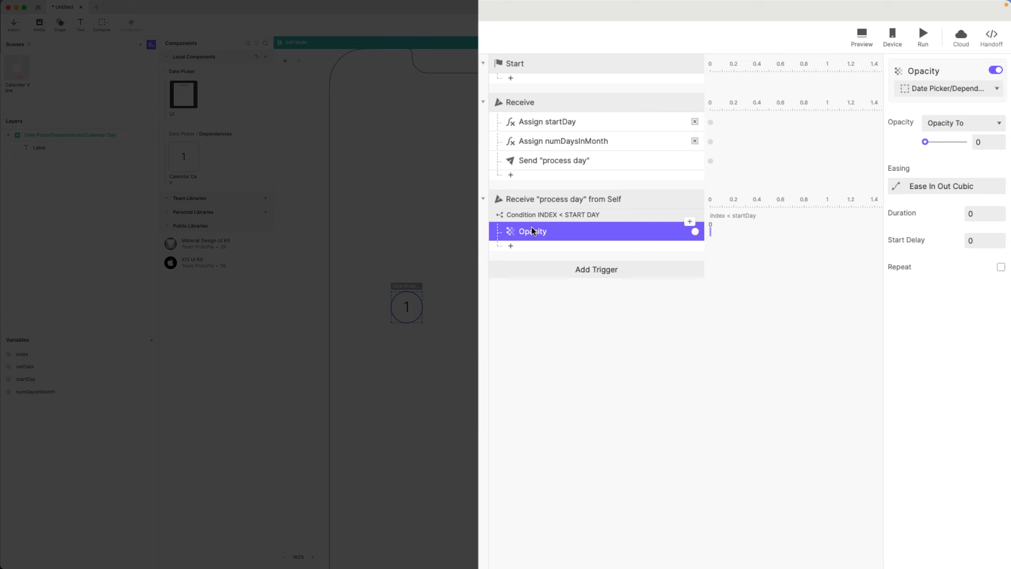
# Rename the Opacity response as Opacity Self to 0 and check its target layer
pyautogui.doubleClick(583, 231)
pyautogui.write('Sel')
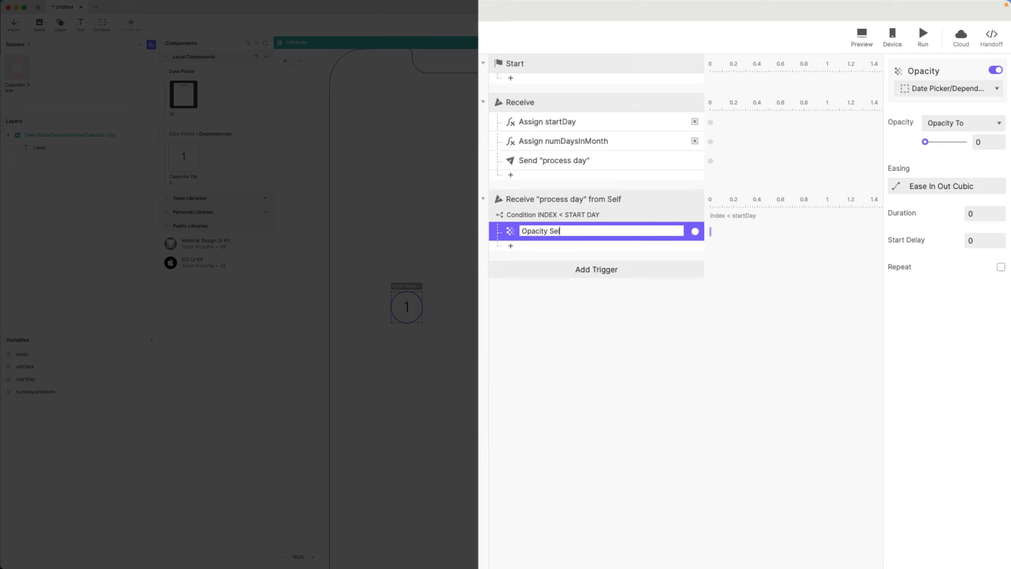
pyautogui.write('f to 0')
pyautogui.press('Return')
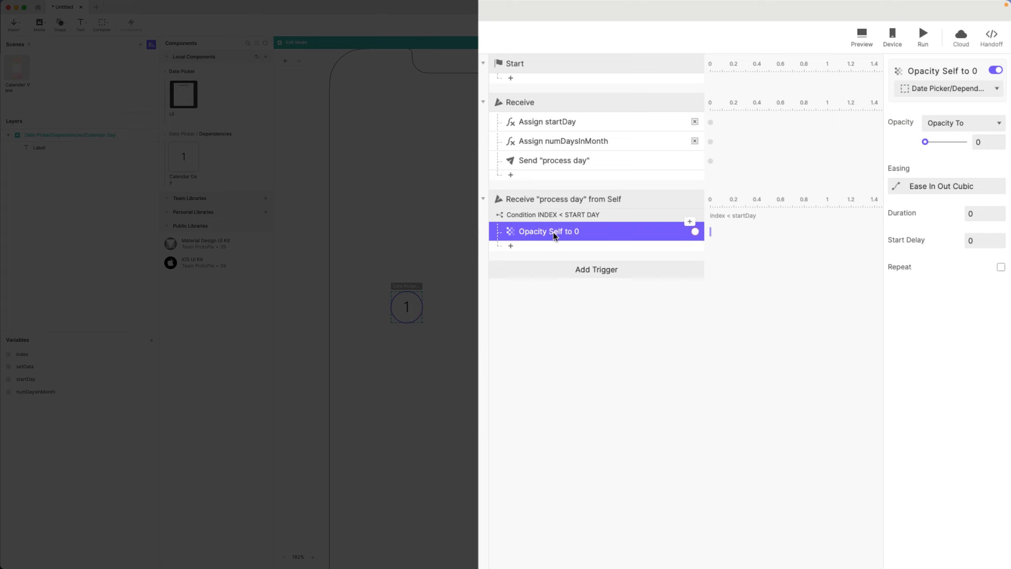
pyautogui.click(925, 92)
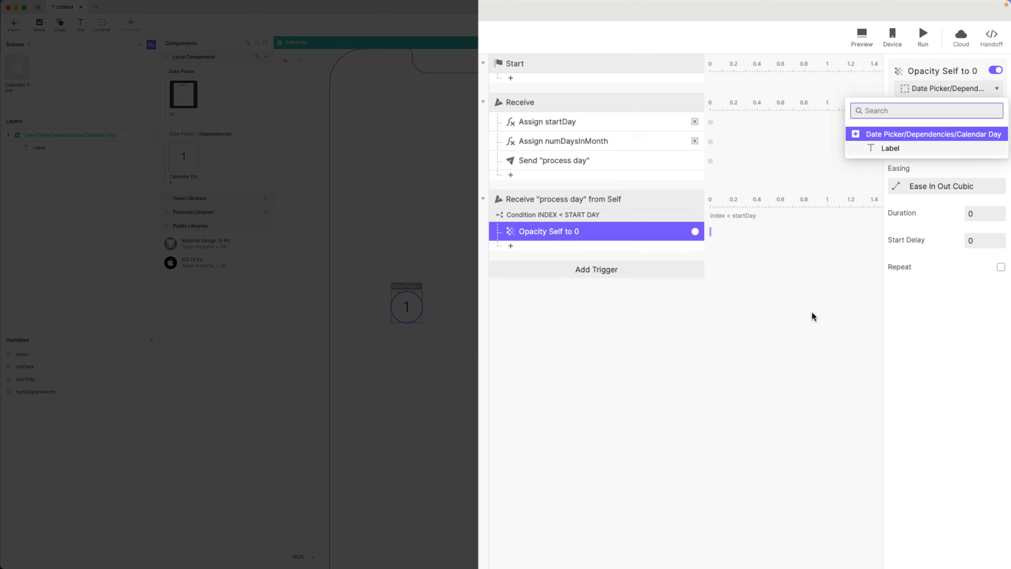
pyautogui.click(710, 301)
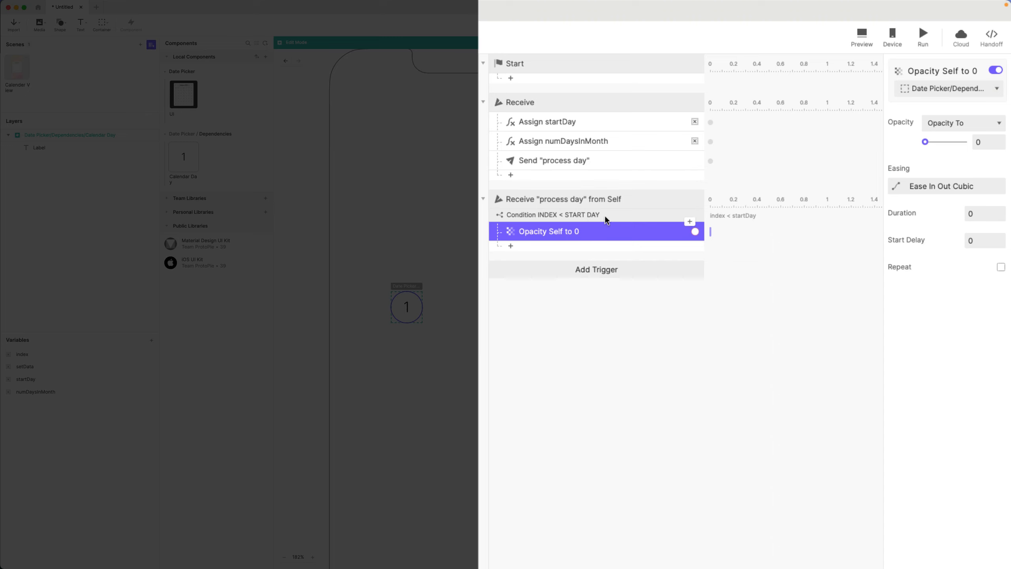
# Duplicate the INDEX < START DAY condition with its Opacity response and set the copy's operator to greater than or equal
pyautogui.click(605, 218)
pyautogui.press('super+d')
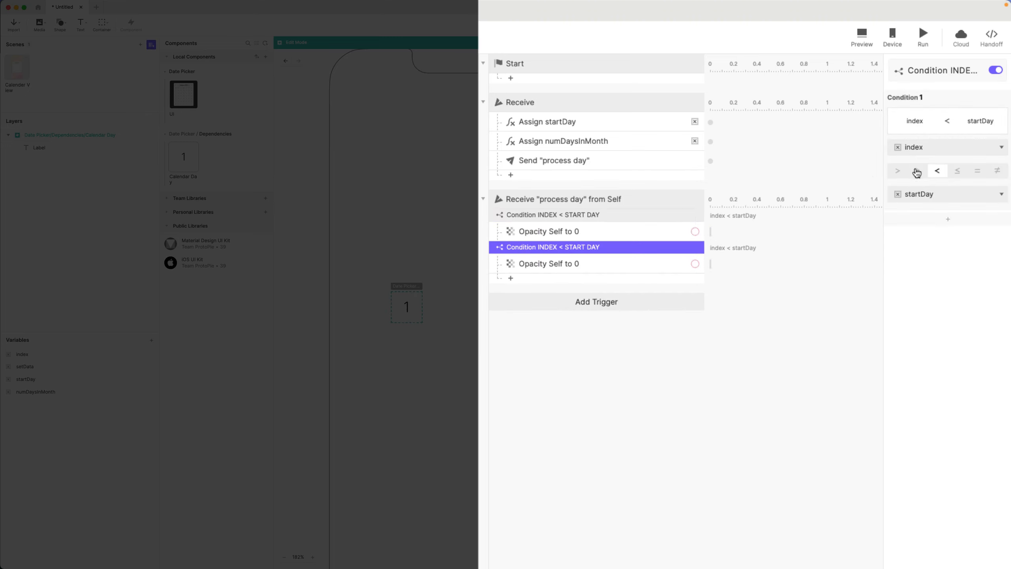
pyautogui.click(917, 172)
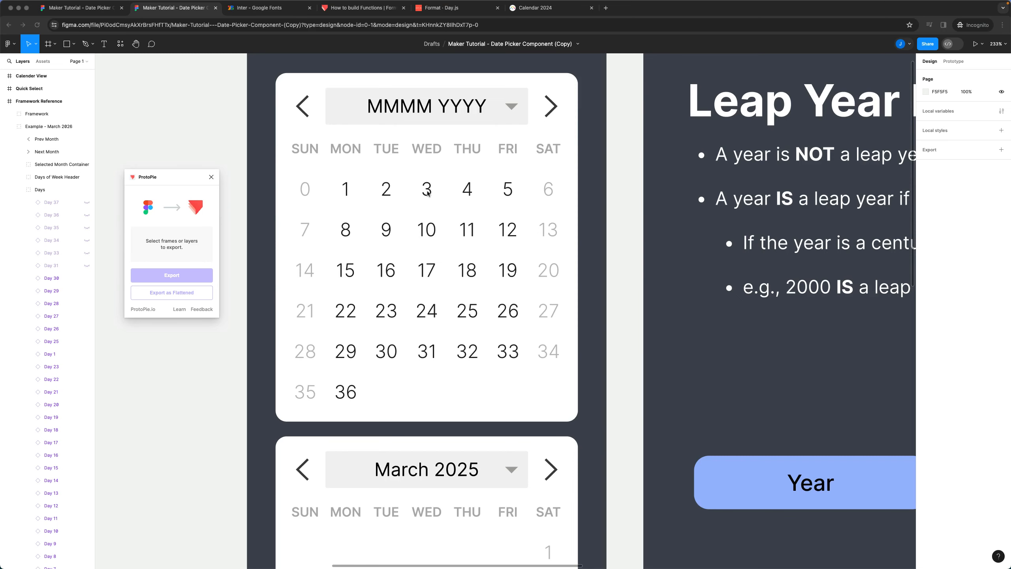
# In the Figma reference, compare the indexed day grid with the March 2025 and April 2024 calendars
pyautogui.hscroll(-1, 428, 192)
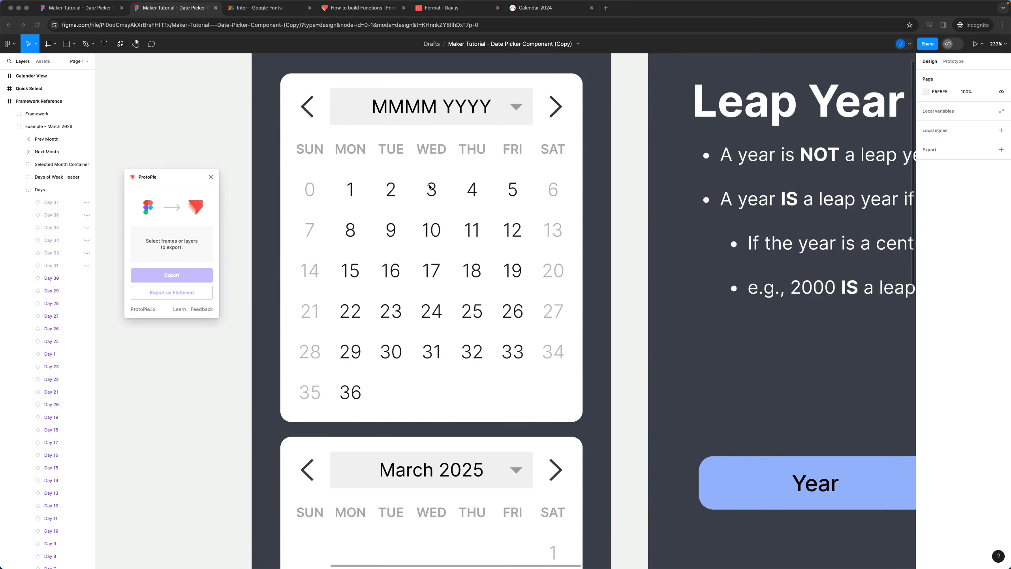
pyautogui.scroll(1, 431, 191)
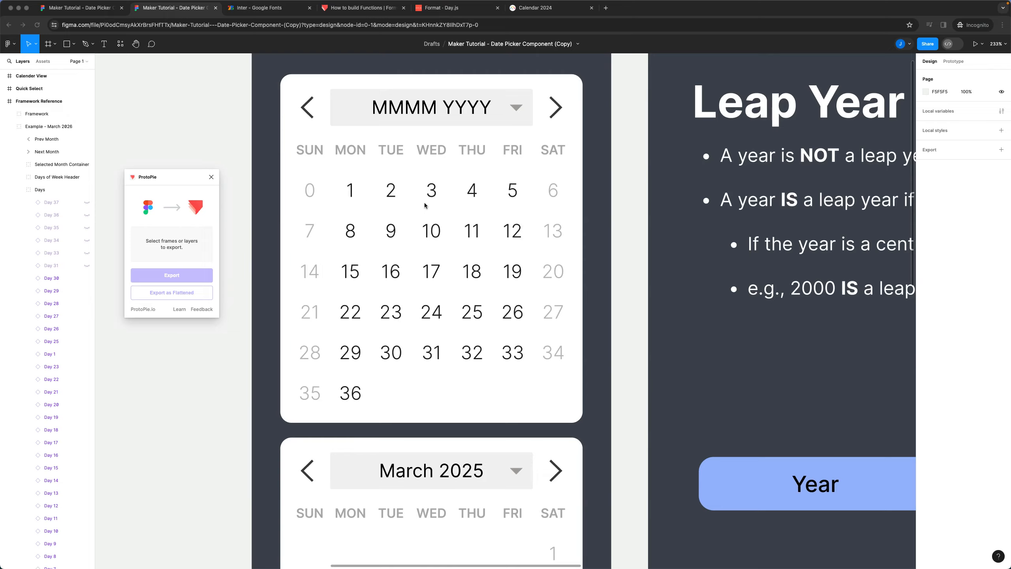
pyautogui.scroll(-10, 424, 203)
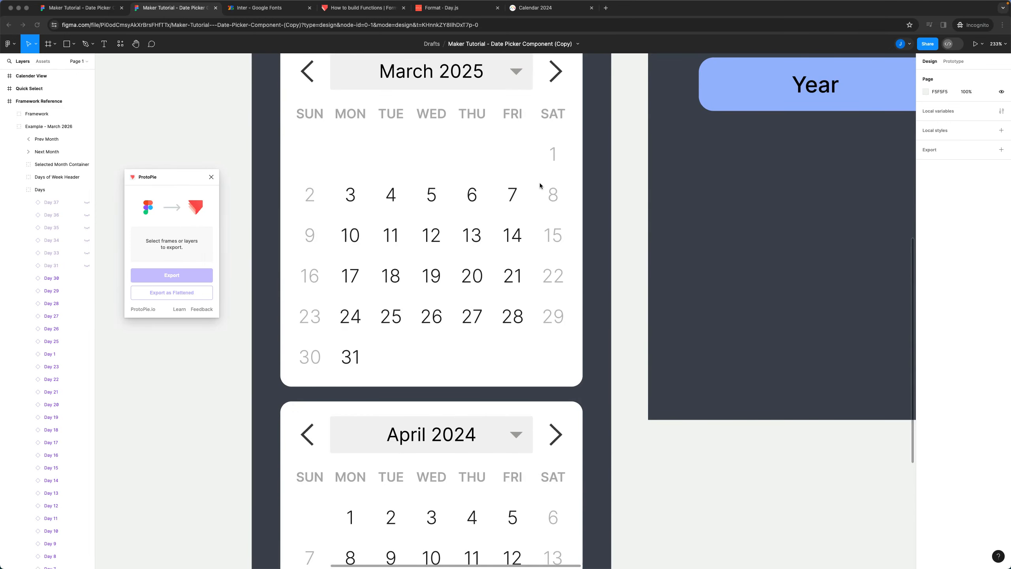
pyautogui.scroll(-6, 456, 242)
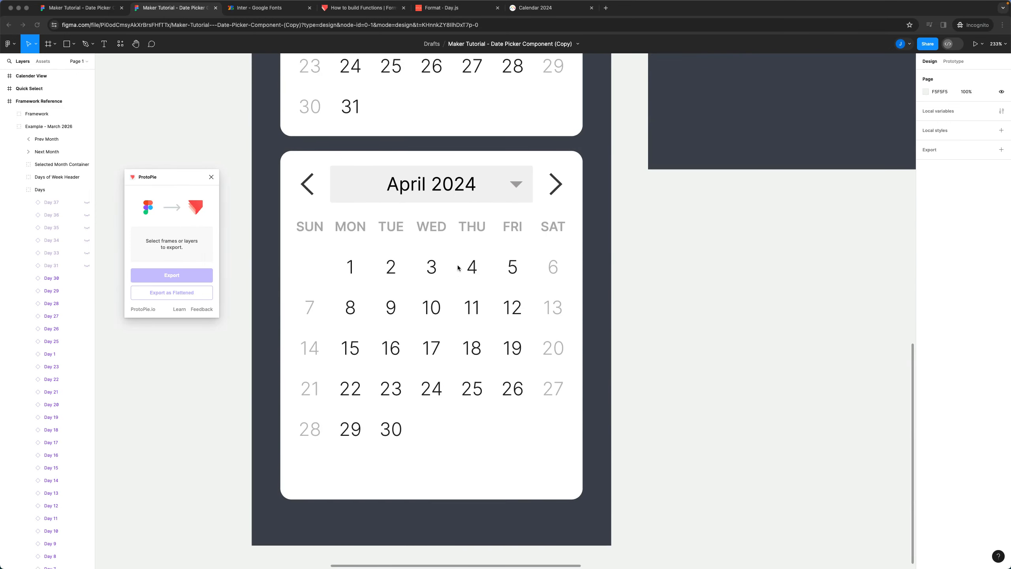
pyautogui.hscroll(1, 350, 273)
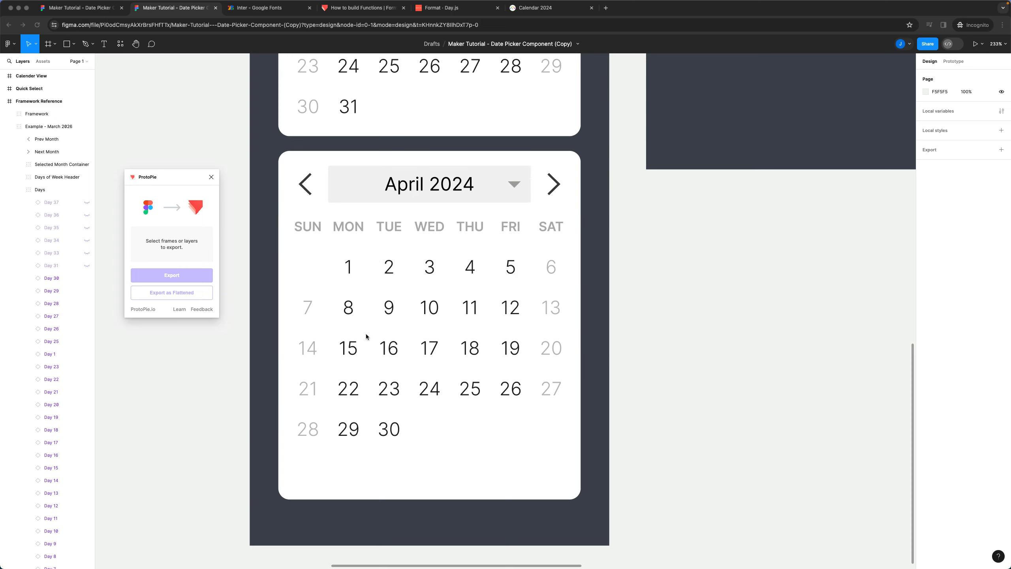
pyautogui.scroll(1, 366, 274)
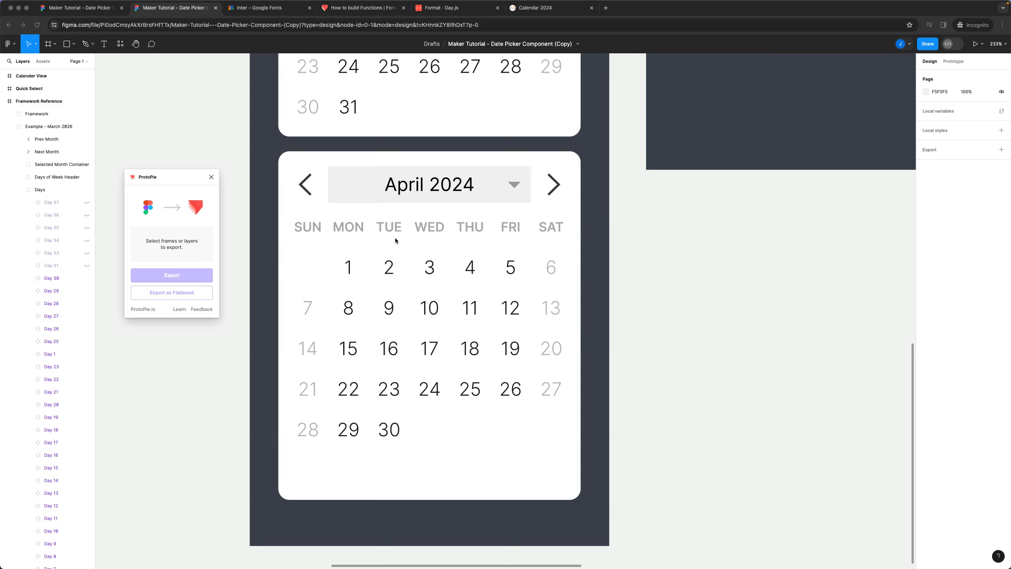
pyautogui.scroll(1, 396, 239)
pyautogui.hscroll(1, 396, 239)
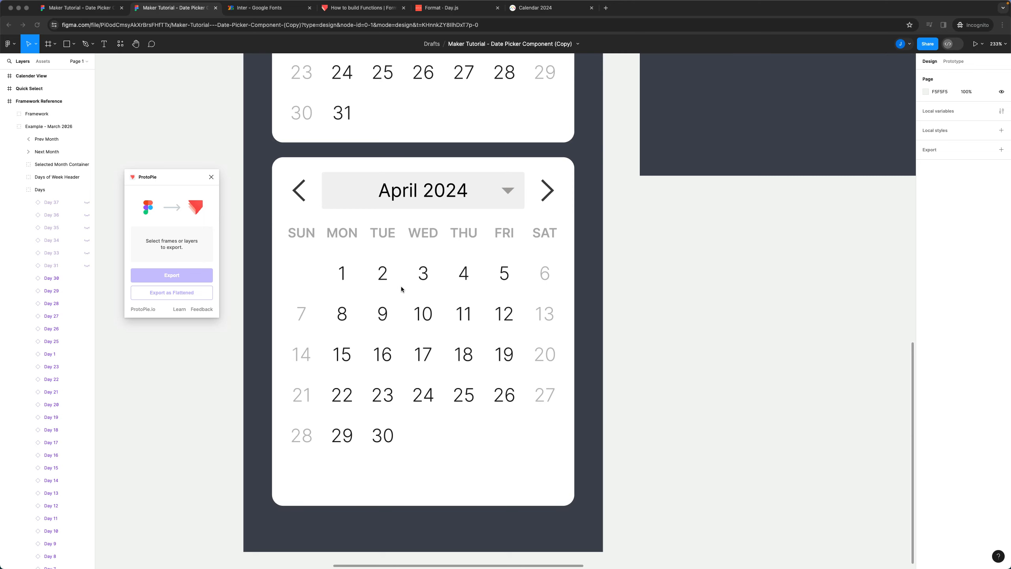
pyautogui.hscroll(-1, 401, 289)
pyautogui.click(364, 278)
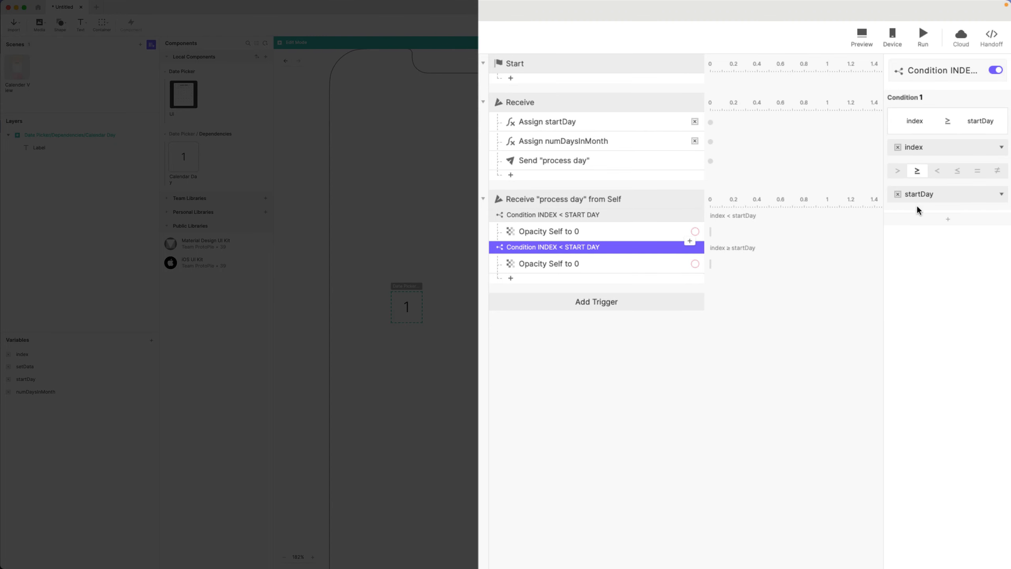
# Back in ProtoPie, add a second condition to the duplicate that checks the index variable with the less-than operator
pyautogui.click(955, 225)
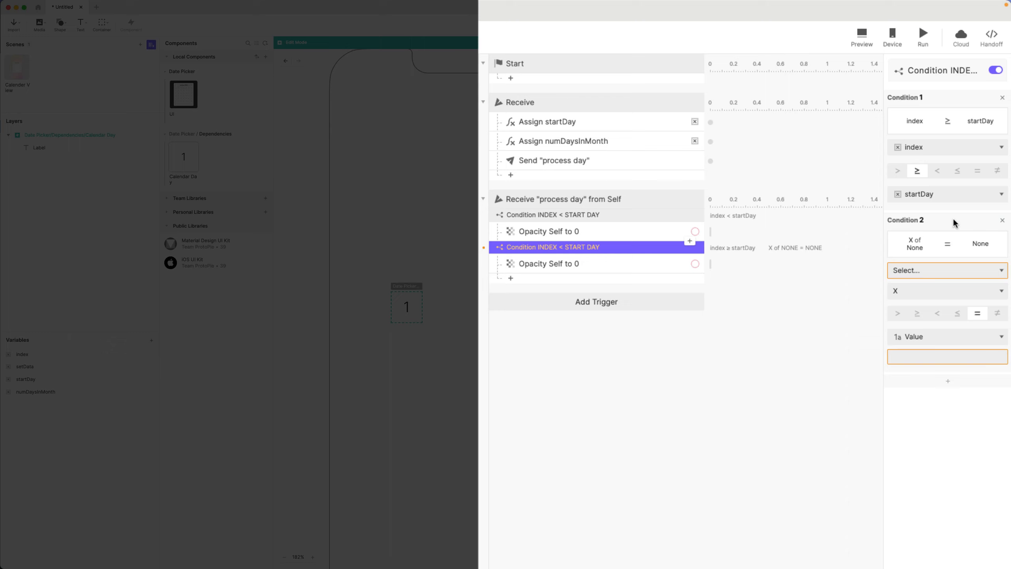
pyautogui.click(930, 271)
pyautogui.click(887, 334)
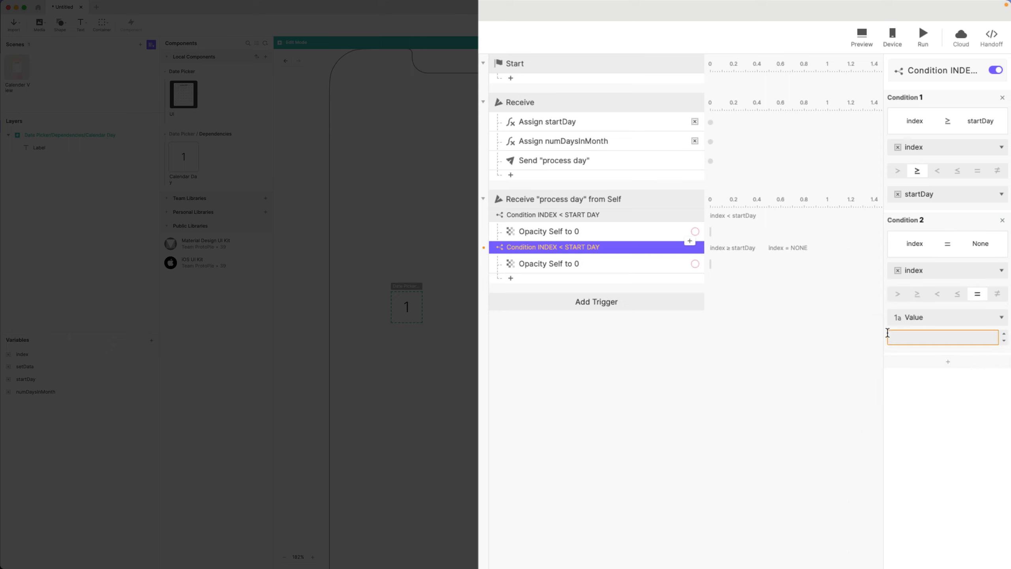
pyautogui.click(937, 295)
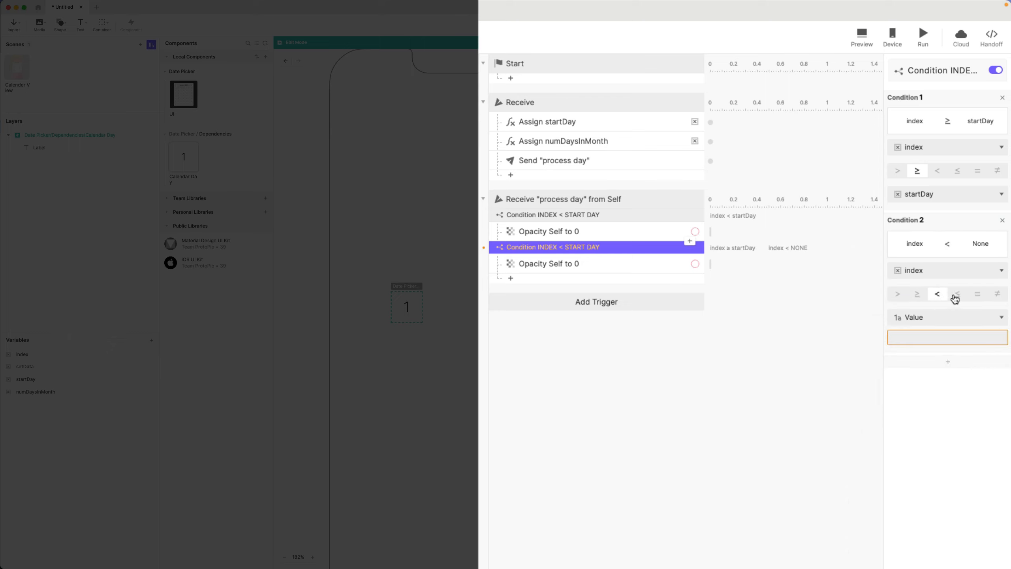
# Set the second condition's comparison value to the formula startDay + numDaysInMonth
pyautogui.click(942, 318)
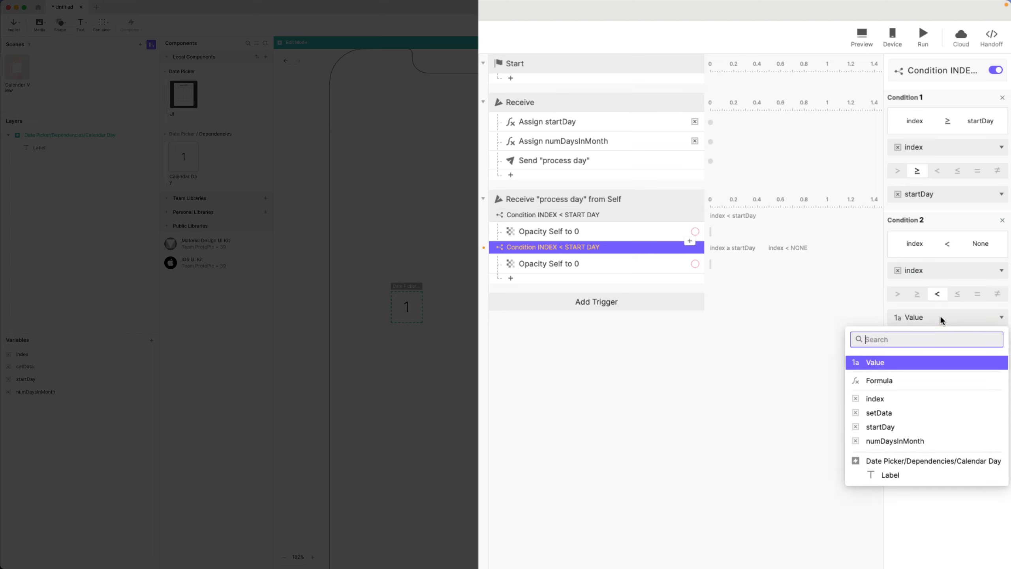
pyautogui.click(903, 380)
pyautogui.click(1001, 339)
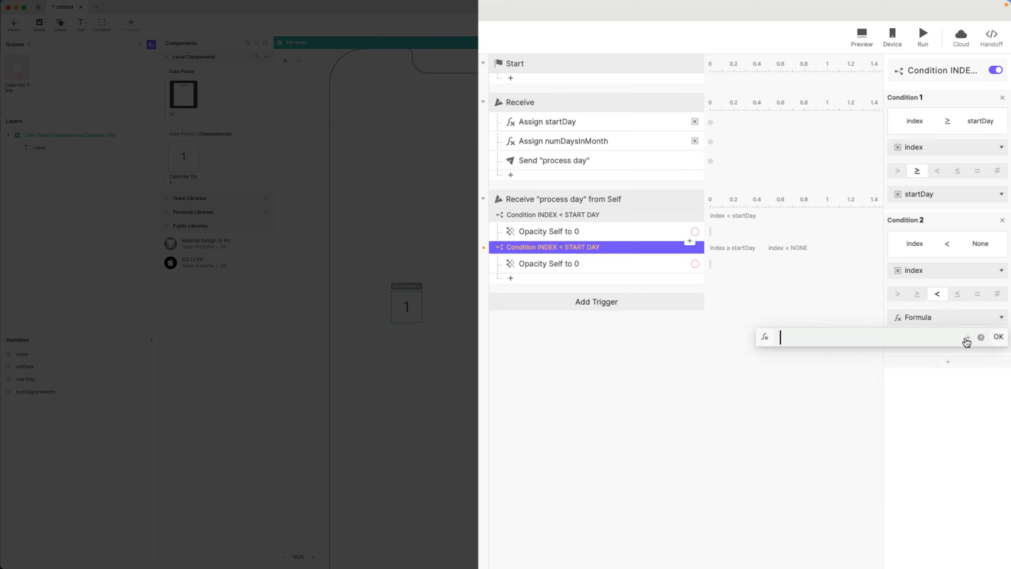
pyautogui.click(968, 337)
pyautogui.click(823, 412)
pyautogui.write('+ num')
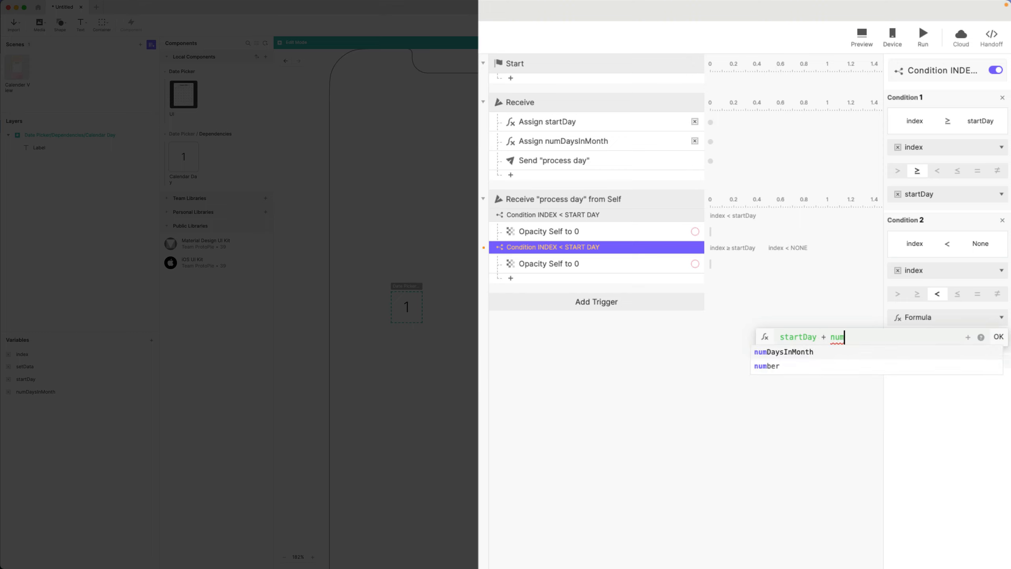
pyautogui.click(804, 353)
pyautogui.click(999, 338)
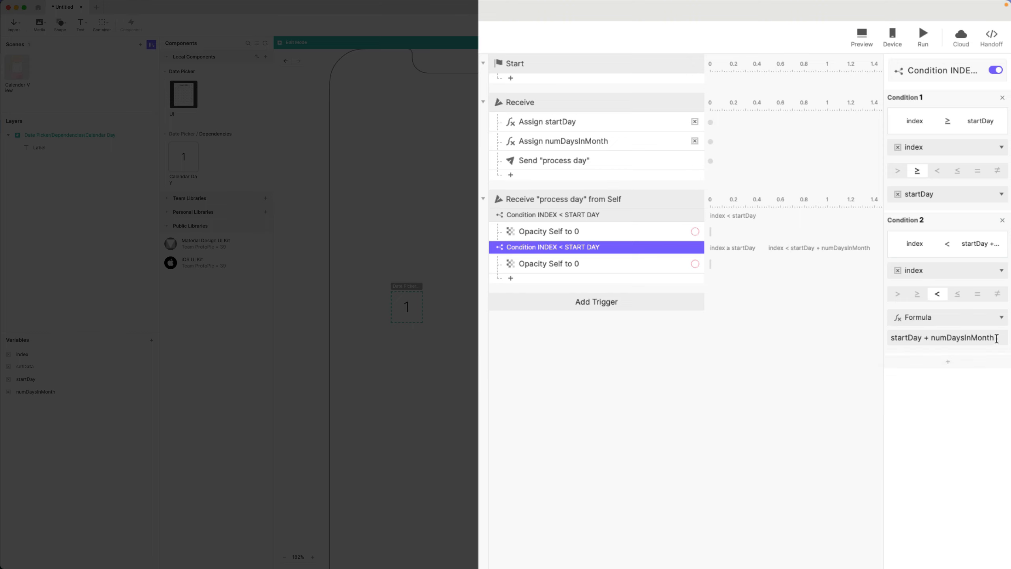
# Set the duplicated Opacity response to 100 and rename it Opacity Self to 100
pyautogui.click(574, 263)
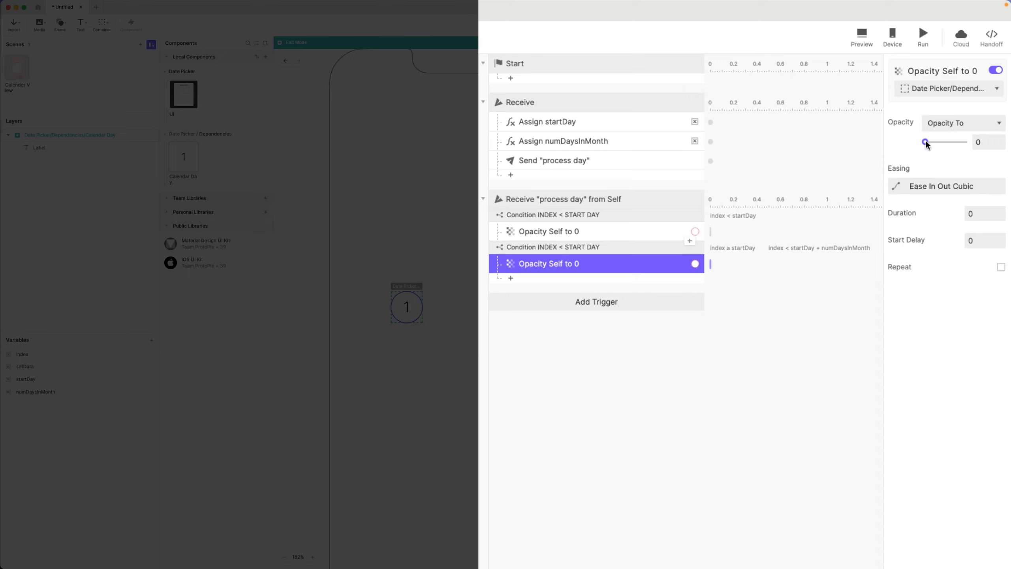
pyautogui.moveTo(926, 142); pyautogui.dragTo(1010, 151)
pyautogui.doubleClick(564, 263)
pyautogui.press('BackSpace')
pyautogui.write('100')
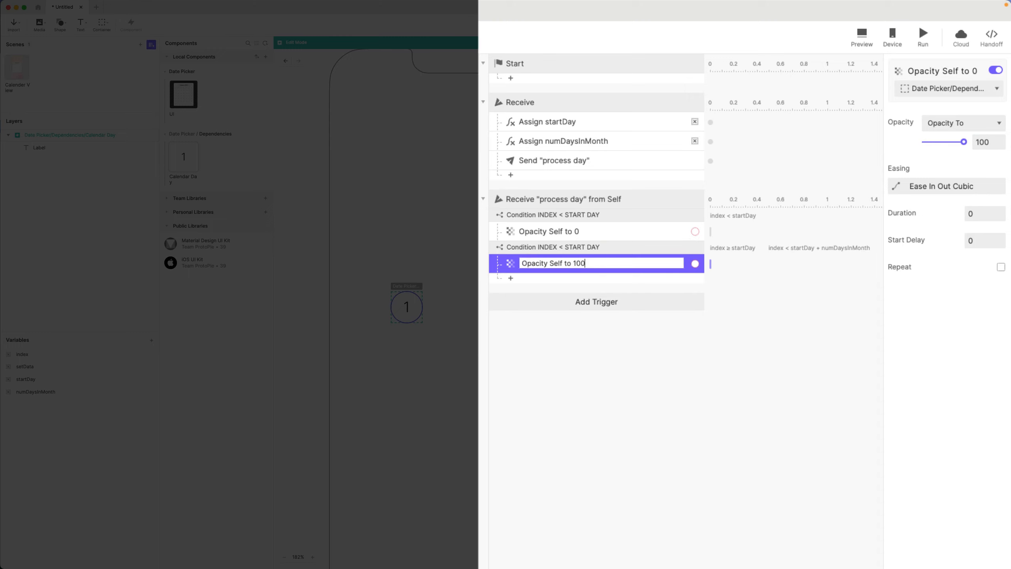
pyautogui.press('Return')
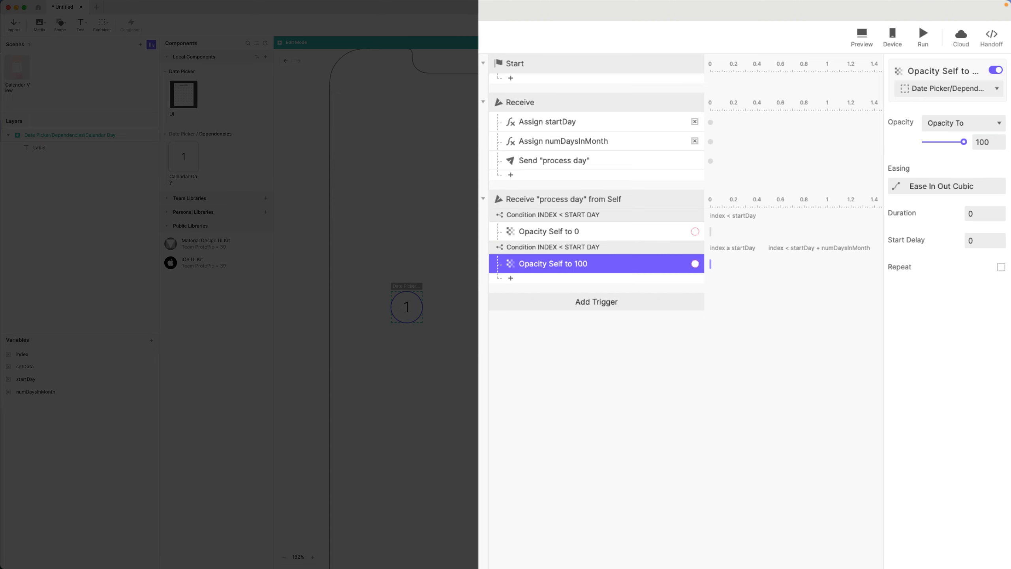
# Rename the second condition of the "process day" receive trigger as Condition INDEX WITHIN MONTH RANGE
pyautogui.doubleClick(595, 242)
pyautogui.moveTo(567, 247); pyautogui.dragTo(598, 247)
pyautogui.press('shift+super+Left')
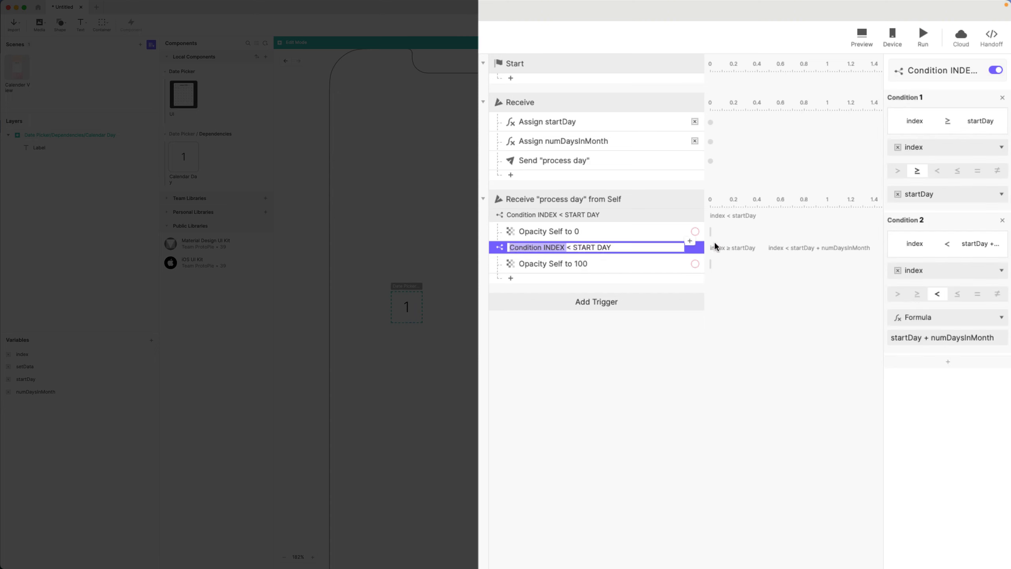
pyautogui.press('Right')
pyautogui.press('shift+super+Right')
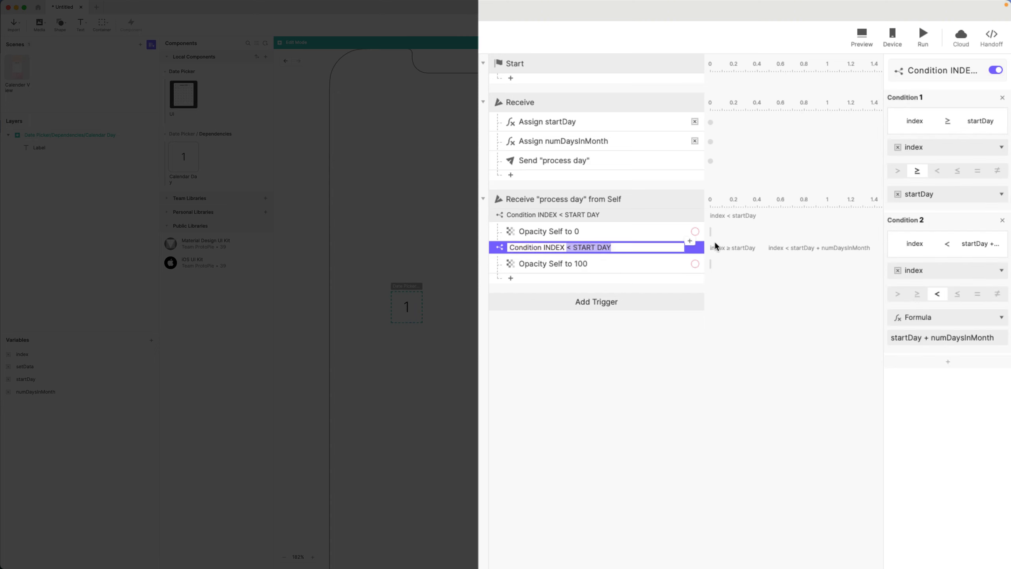
pyautogui.write('WITHIN MONTH RANGE')
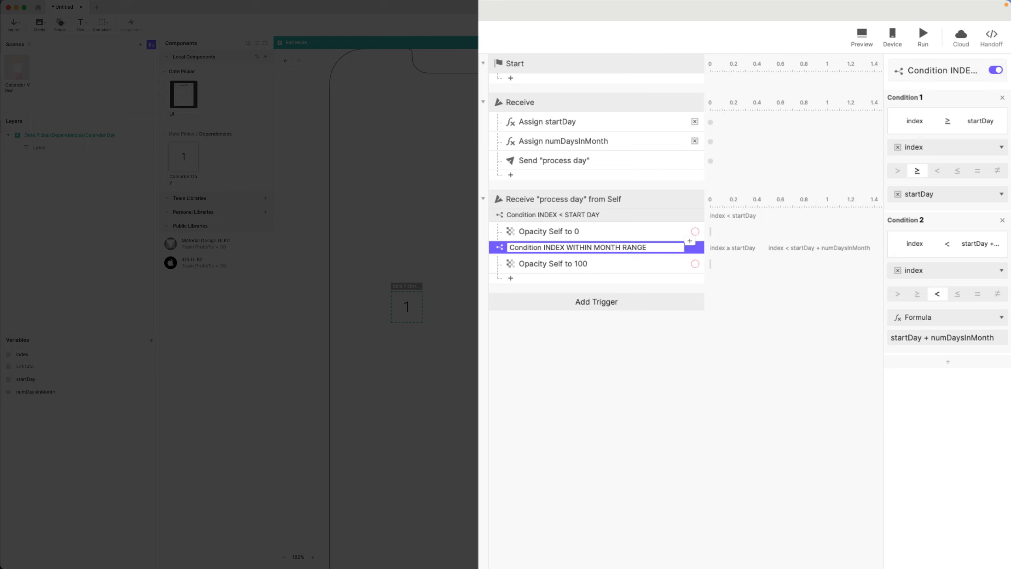
pyautogui.press('Return')
# Duplicate the month range condition, remove the copy's startDay comparison, and make it check index ≥ startDay + numDaysInMonth
pyautogui.press('super+d')
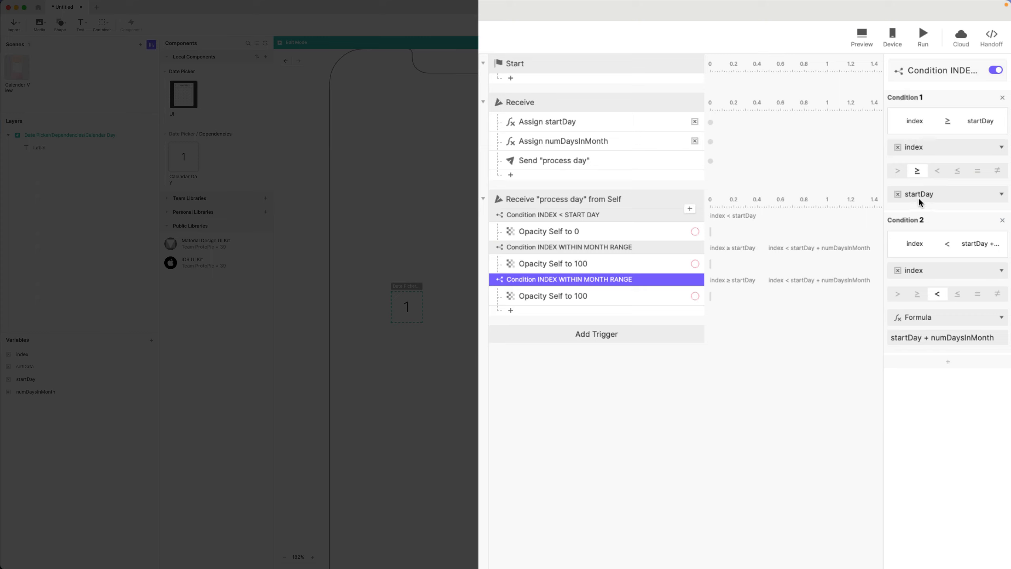
pyautogui.click(1003, 98)
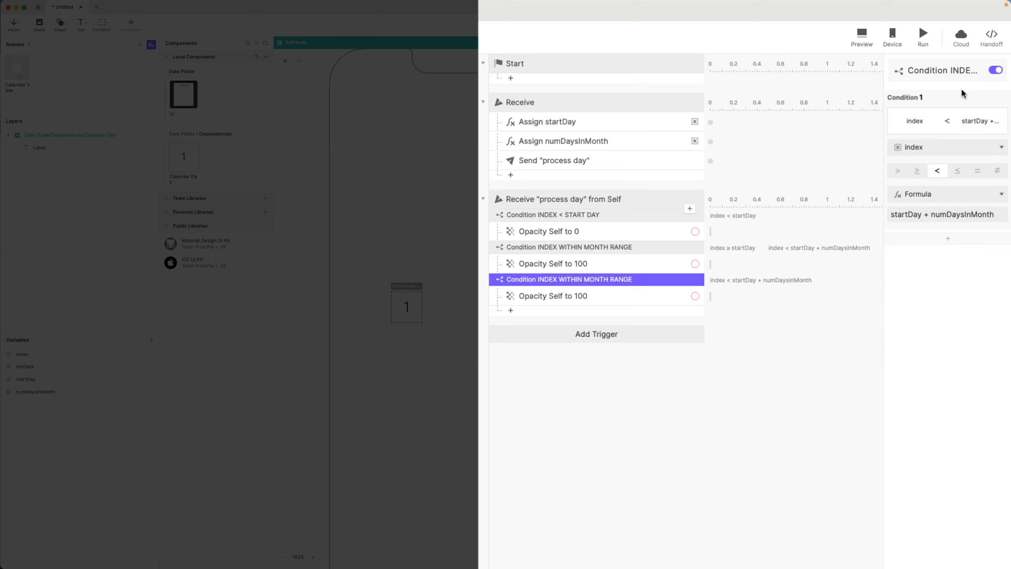
pyautogui.click(917, 171)
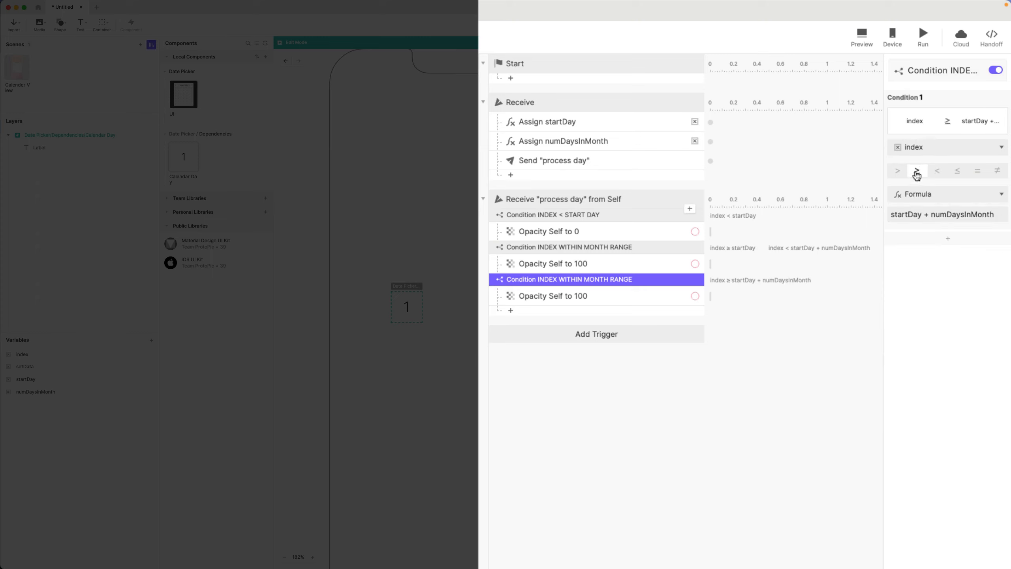
pyautogui.click(895, 215)
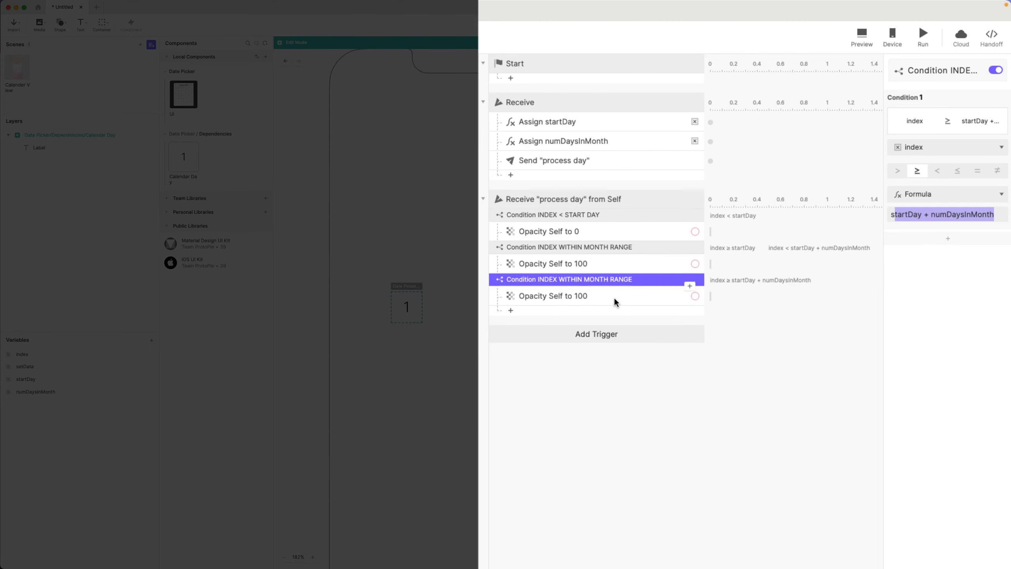
# Set the newly duplicated Opacity response to 0 and rename it Opacity Self to 0
pyautogui.click(616, 299)
pyautogui.click(989, 144)
pyautogui.write('0')
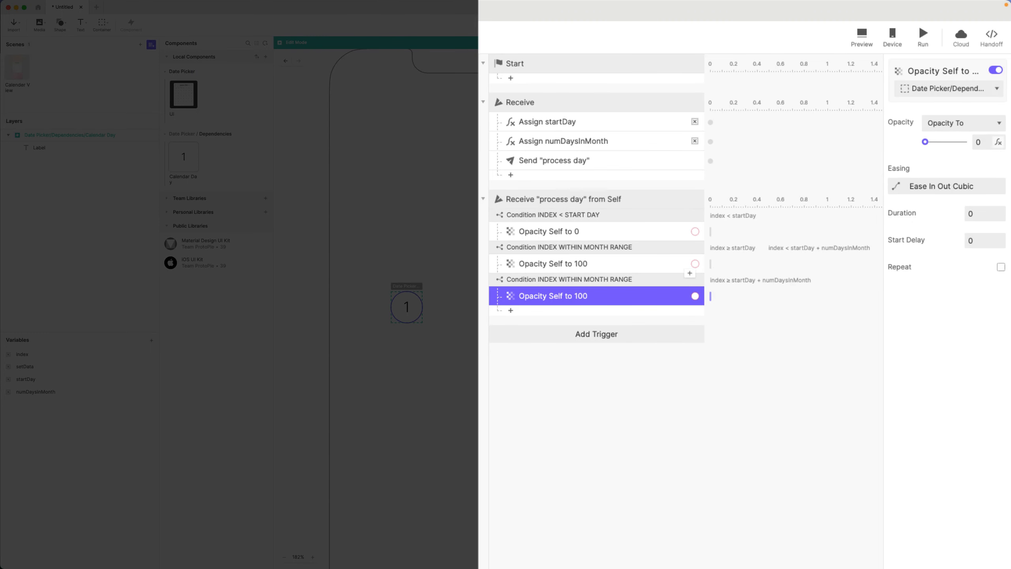
pyautogui.doubleClick(580, 297)
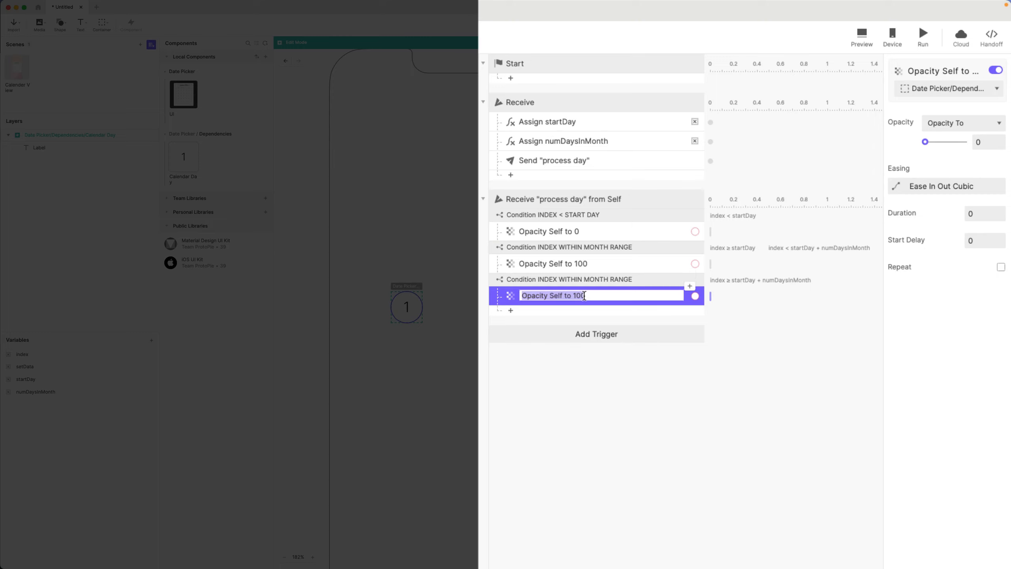
pyautogui.doubleClick(580, 297)
pyautogui.write('0')
pyautogui.press('Return')
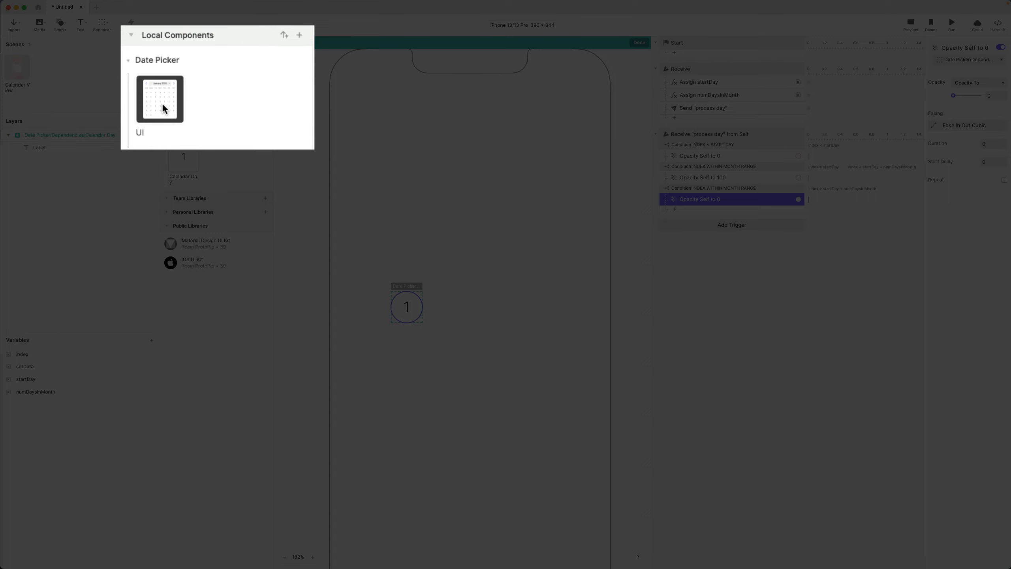
# Open the Date Picker UI component and check the calendar in the preview, closing the preview when done
pyautogui.doubleClick(185, 97)
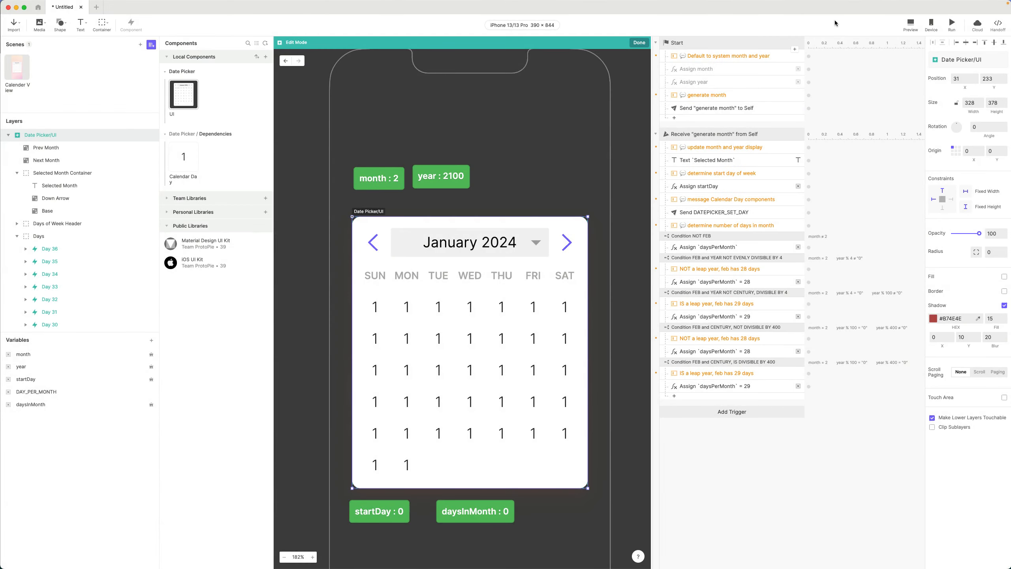
pyautogui.click(910, 24)
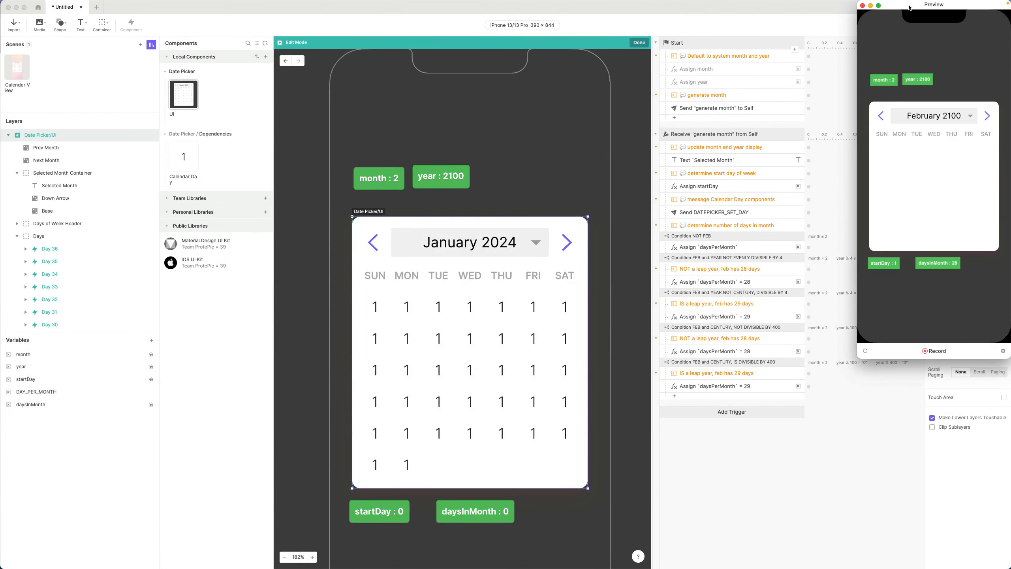
pyautogui.moveTo(910, 7); pyautogui.dragTo(515, 138)
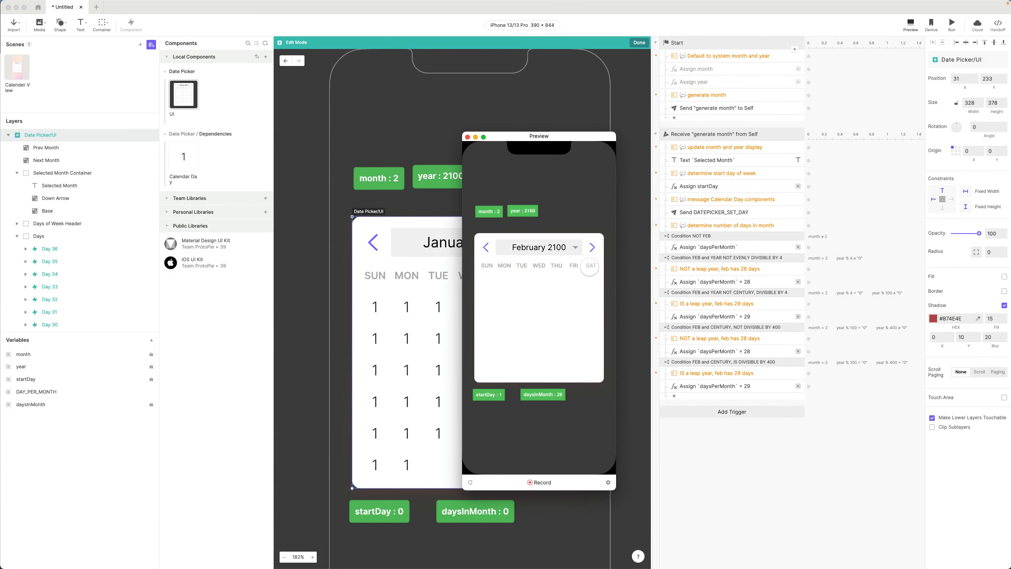
pyautogui.click(468, 137)
# In the Calendar Day component, review the three conditions, their opacity responses, and the startDay, numDaysInMonth and "process day" responses
pyautogui.doubleClick(181, 161)
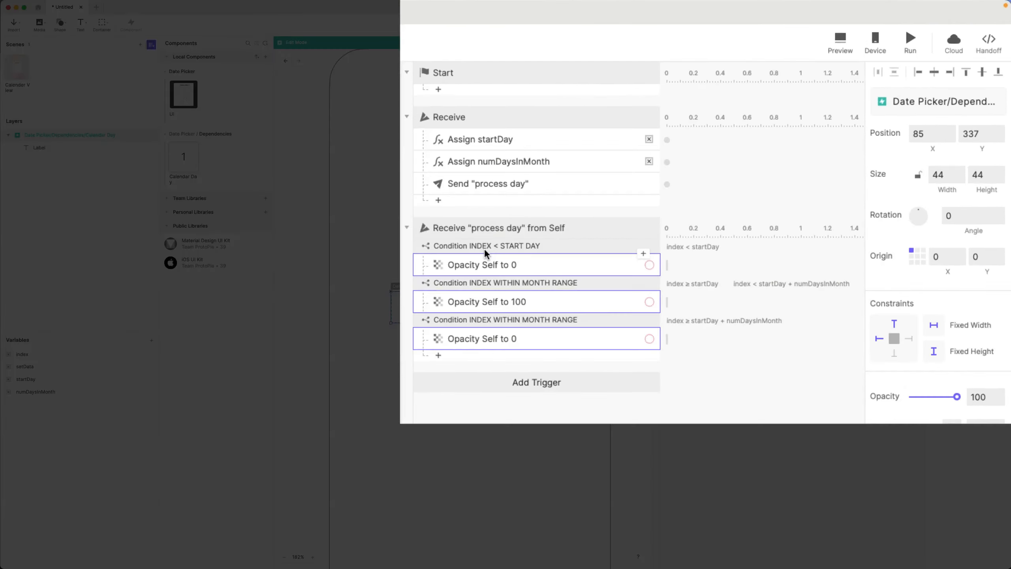
pyautogui.click(708, 144)
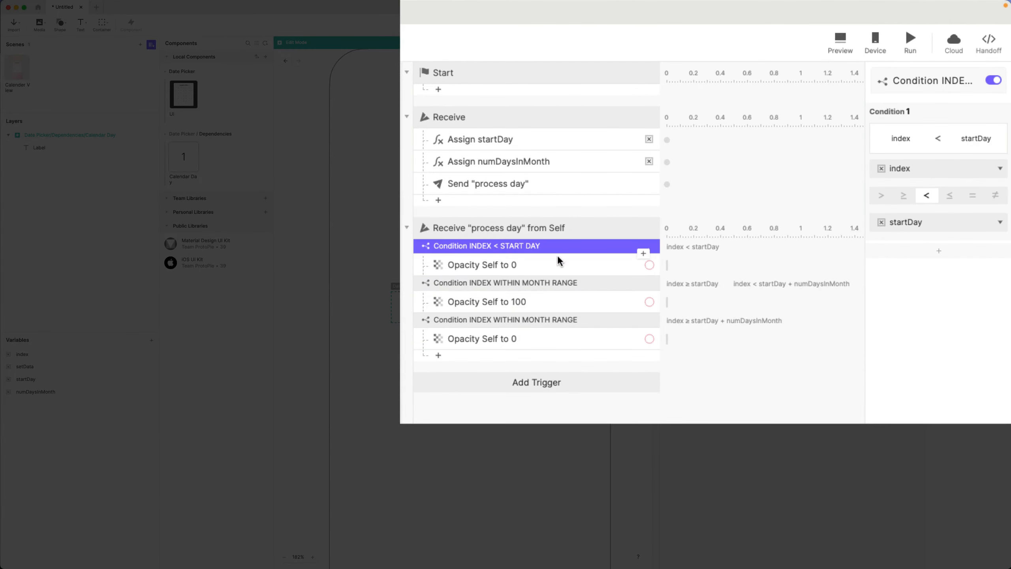
pyautogui.click(561, 318)
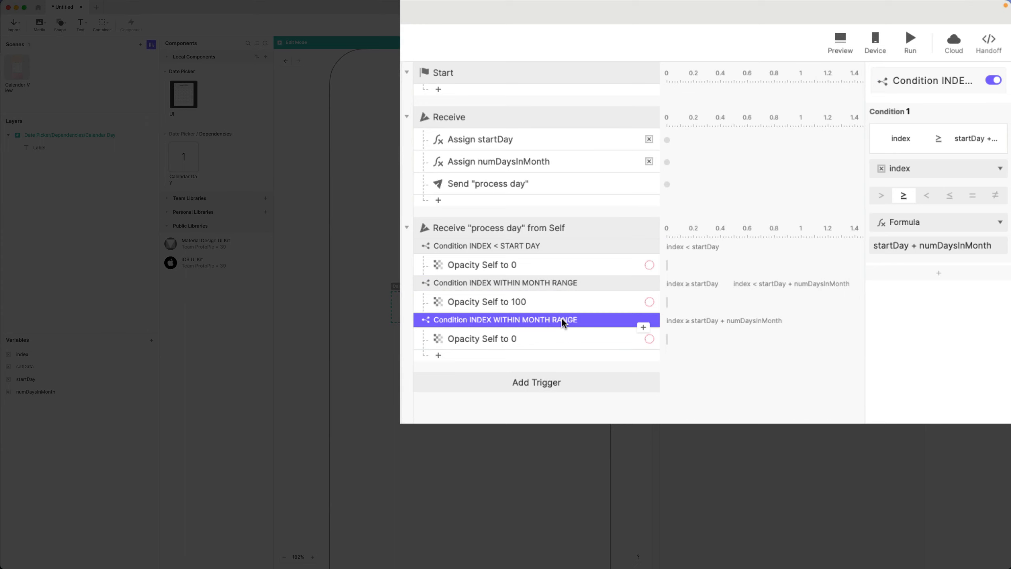
pyautogui.click(523, 265)
pyautogui.click(524, 338)
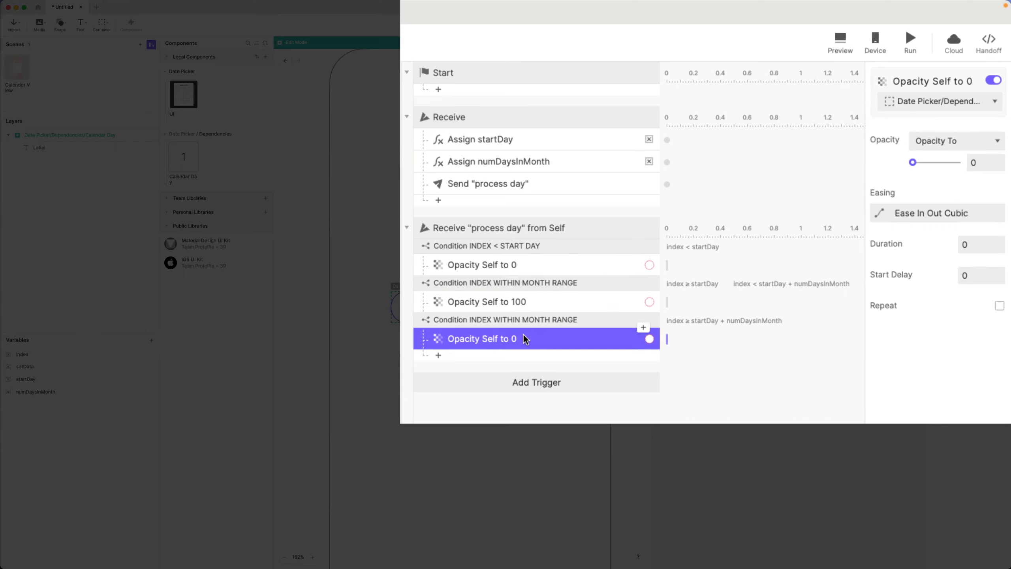
pyautogui.click(540, 283)
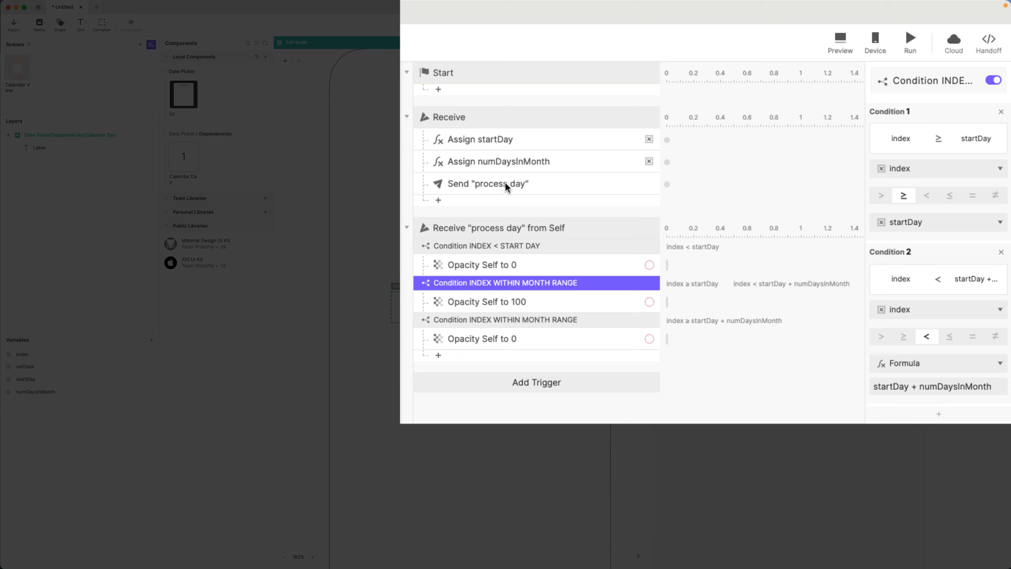
pyautogui.click(511, 140)
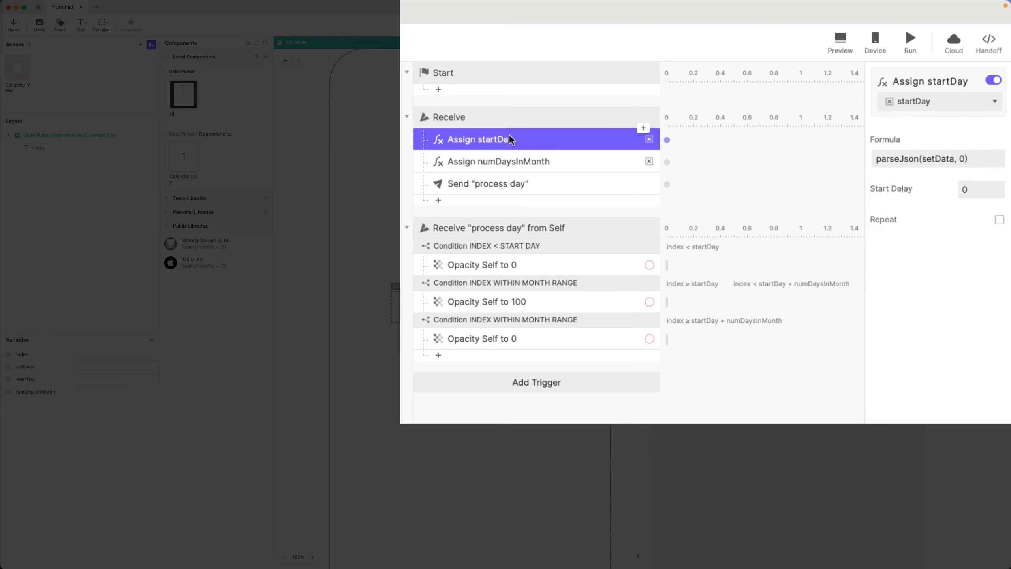
pyautogui.click(519, 162)
pyautogui.click(524, 184)
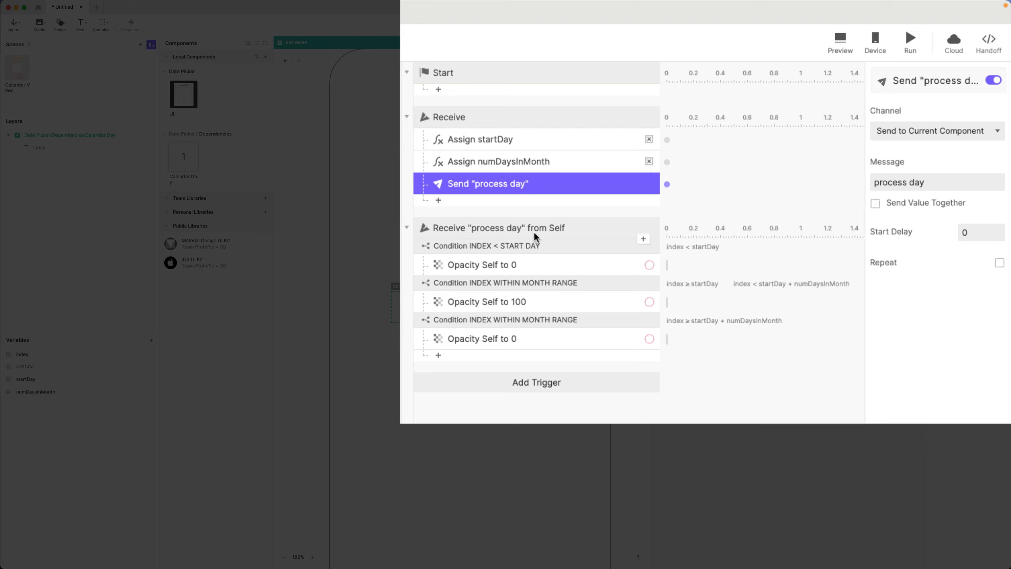
pyautogui.click(501, 139)
pyautogui.click(503, 159)
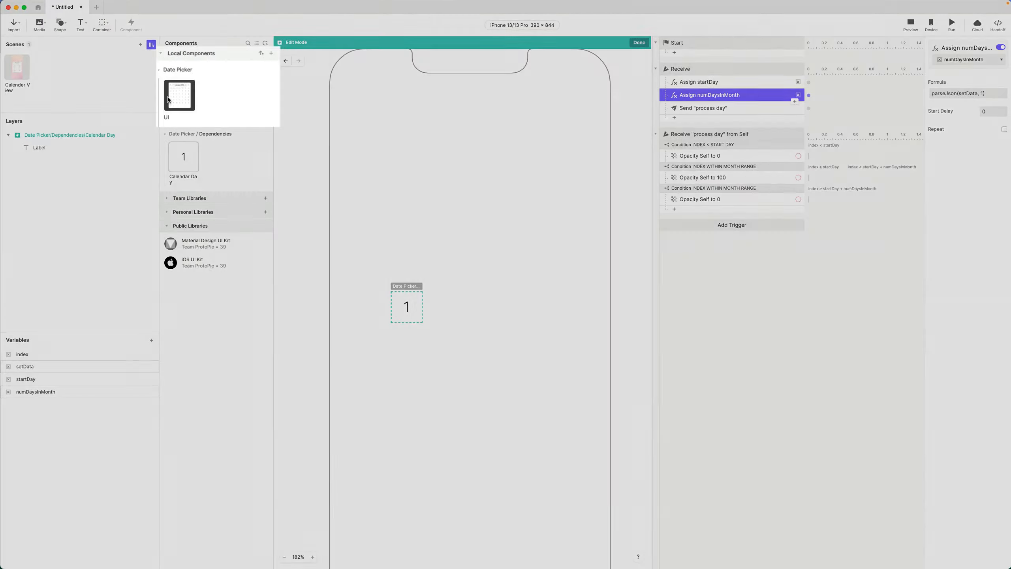
# In the Date Picker UI component, examine the order of the DATEPICKER_SET_DAY message relative to the month conditions and daysPerMonth assignments
pyautogui.doubleClick(179, 96)
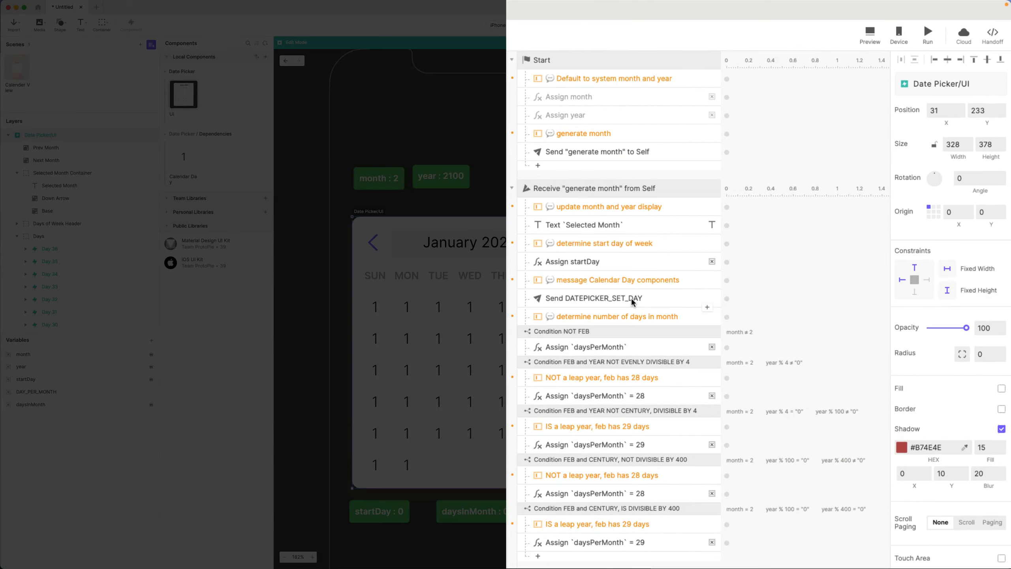
pyautogui.click(770, 211)
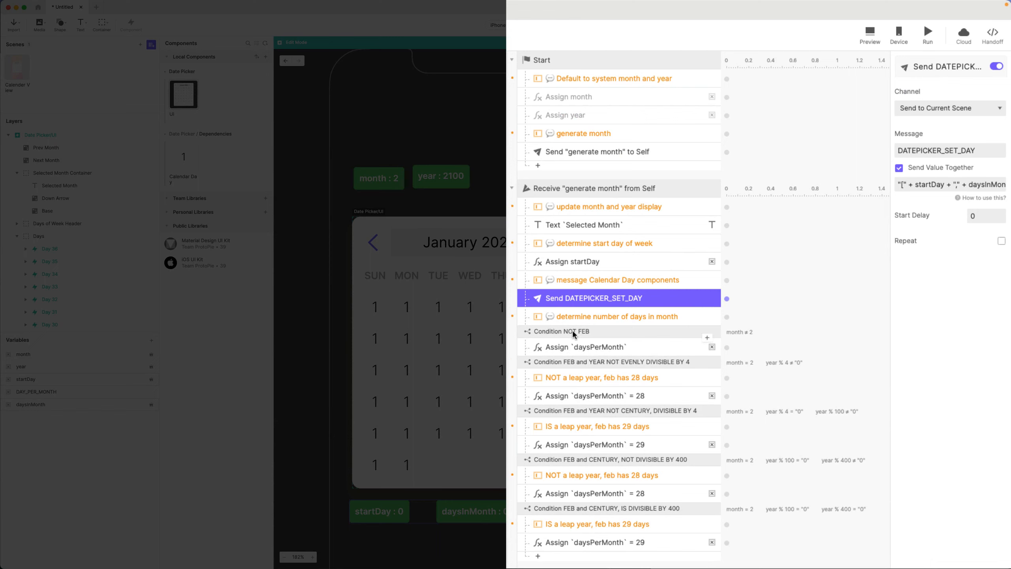
pyautogui.click(594, 334)
pyautogui.click(602, 362)
pyautogui.click(613, 411)
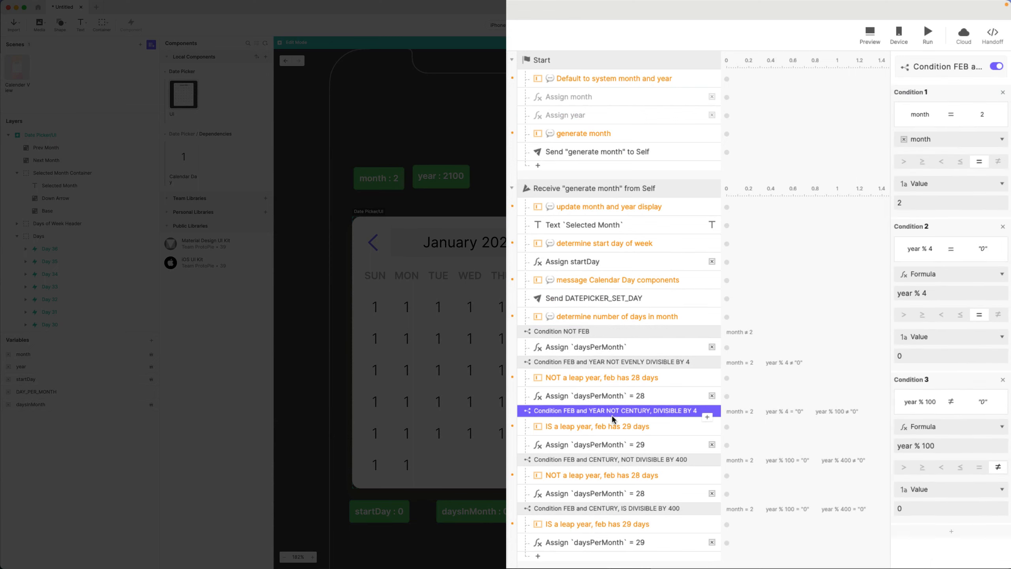
pyautogui.click(625, 461)
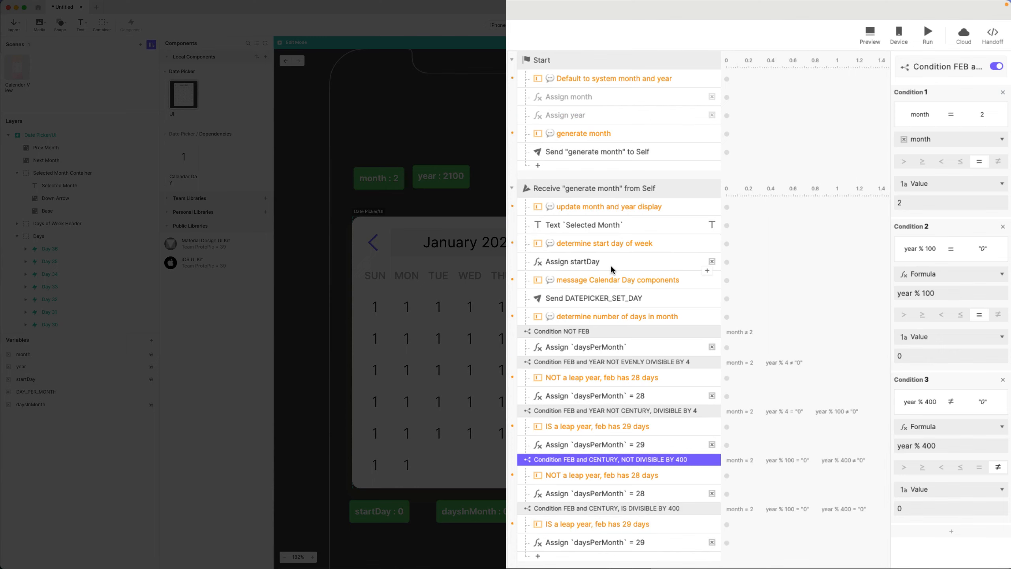
pyautogui.click(630, 304)
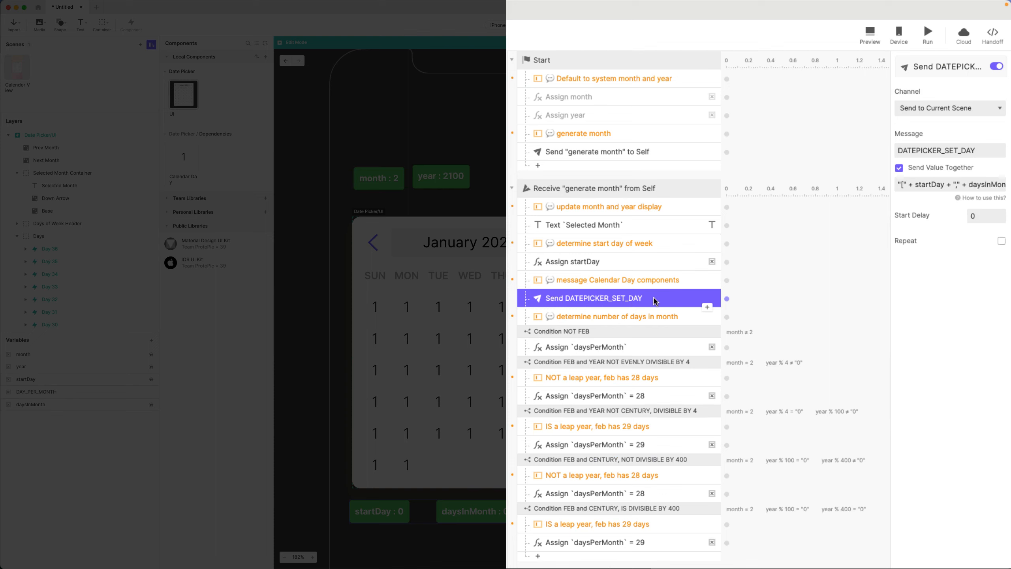
pyautogui.click(615, 331)
pyautogui.click(614, 362)
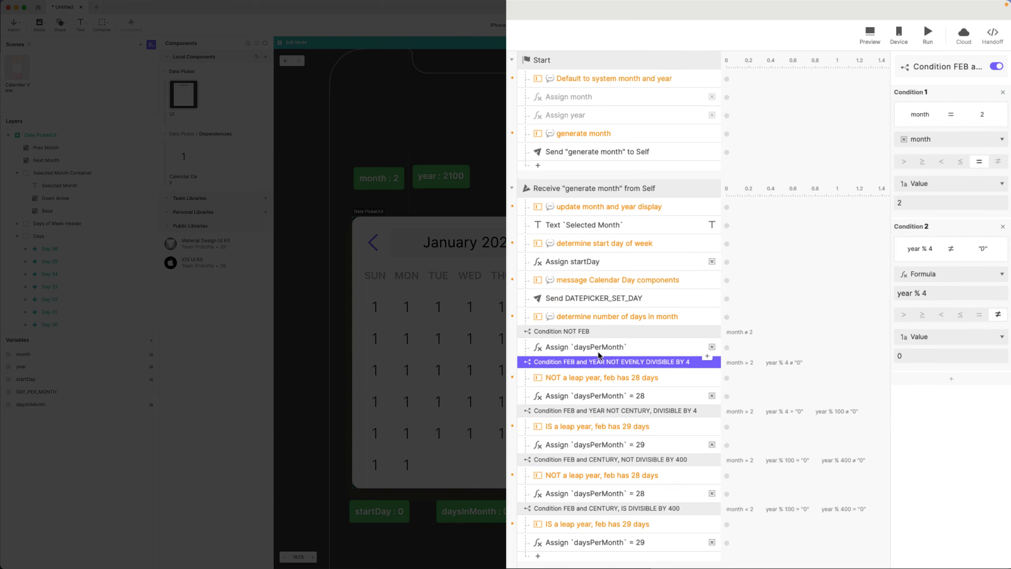
pyautogui.click(601, 350)
pyautogui.click(609, 400)
pyautogui.click(611, 446)
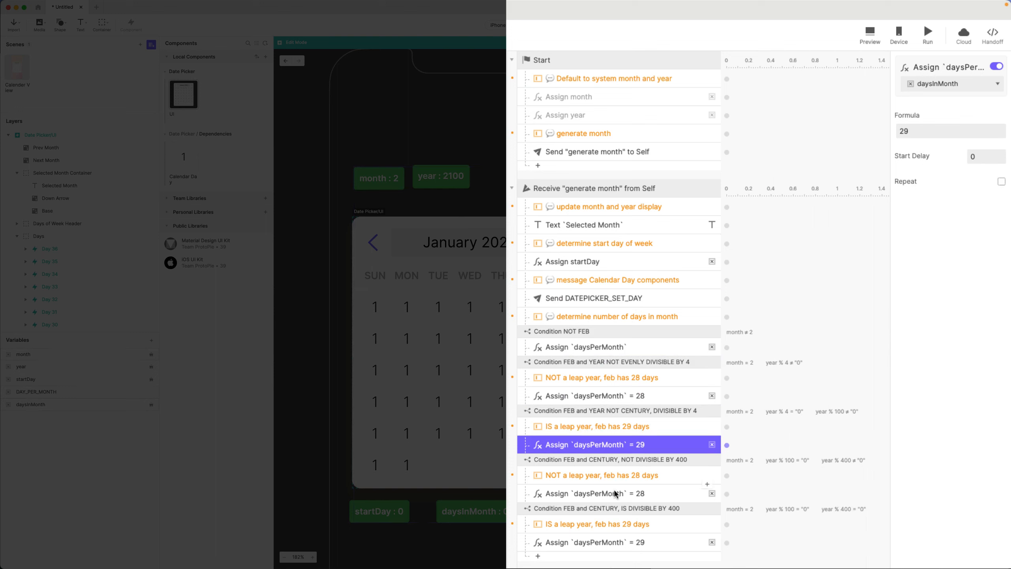
pyautogui.click(616, 494)
pyautogui.click(622, 543)
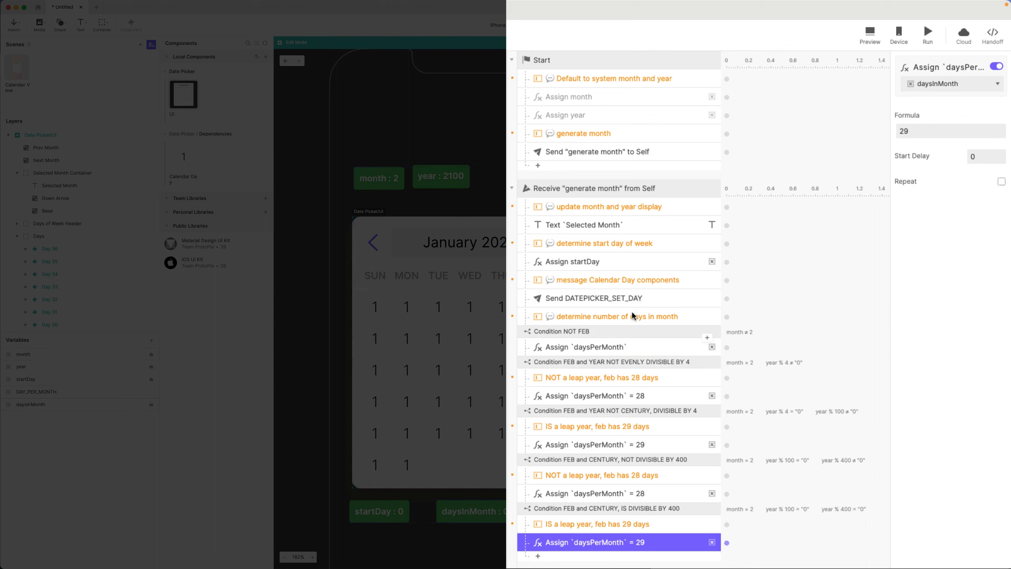
# Set the start delay of the Send DATEPICKER_SET_DAY response to 0.01
pyautogui.click(635, 300)
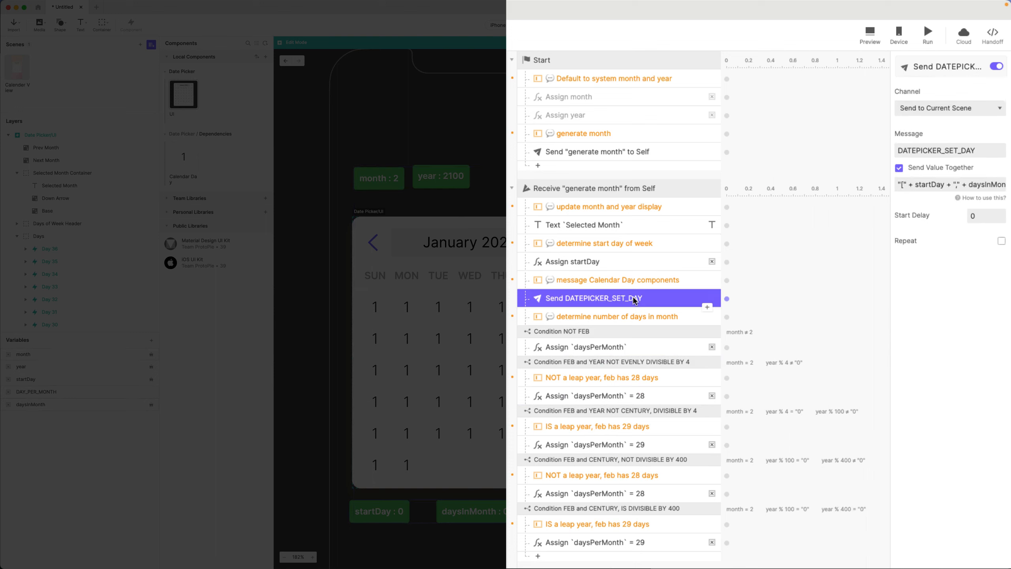
pyautogui.click(983, 216)
pyautogui.write('.01')
pyautogui.press('Return')
pyautogui.moveTo(989, 215); pyautogui.dragTo(962, 219)
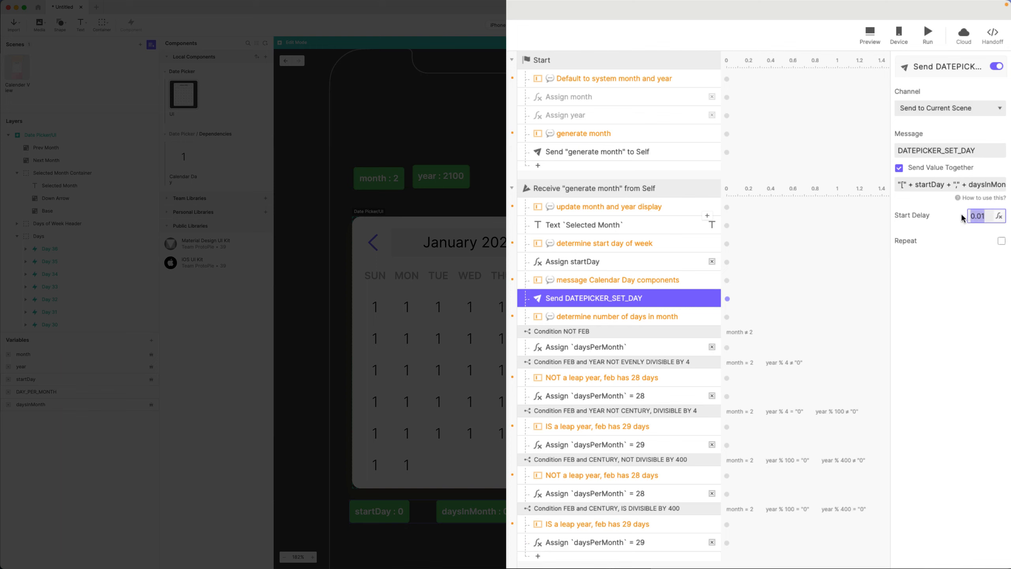
# Reword the comment above Send DATEPICKER_SET_DAY as "delay SEND to ensure daysPerMonth is updated."
pyautogui.click(599, 350)
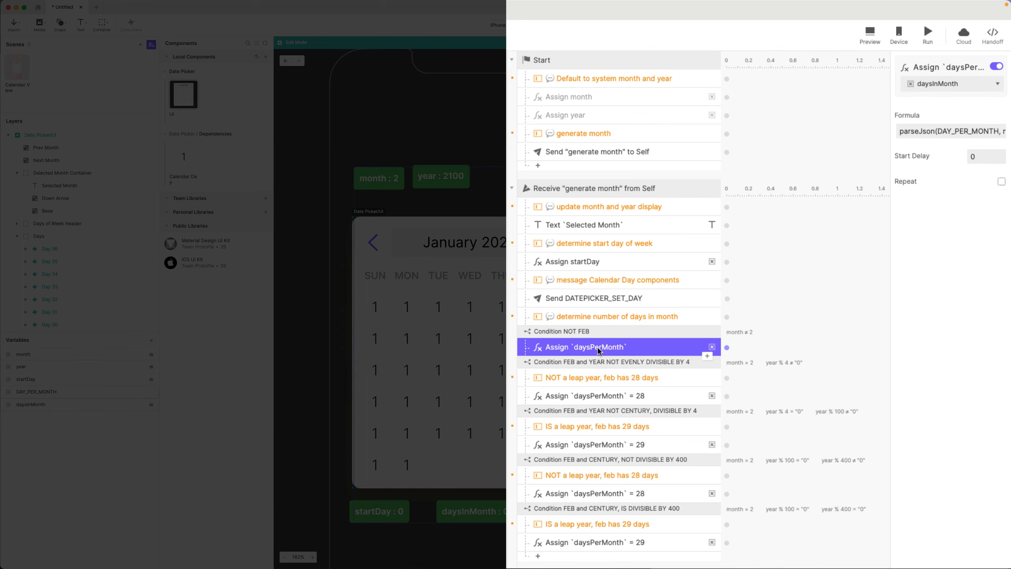
pyautogui.doubleClick(604, 279)
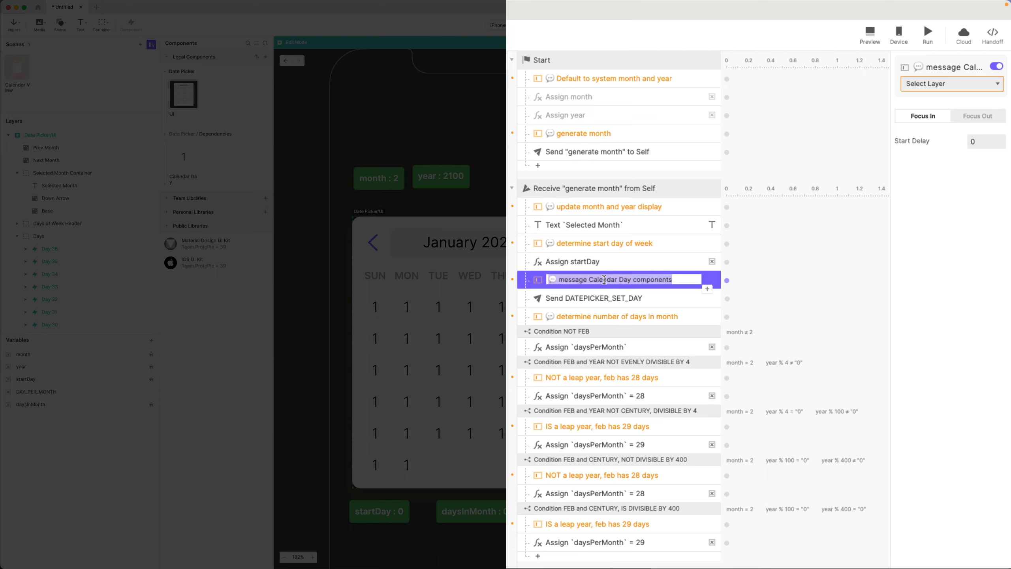
pyautogui.moveTo(559, 280); pyautogui.dragTo(676, 282)
pyautogui.write('delay')
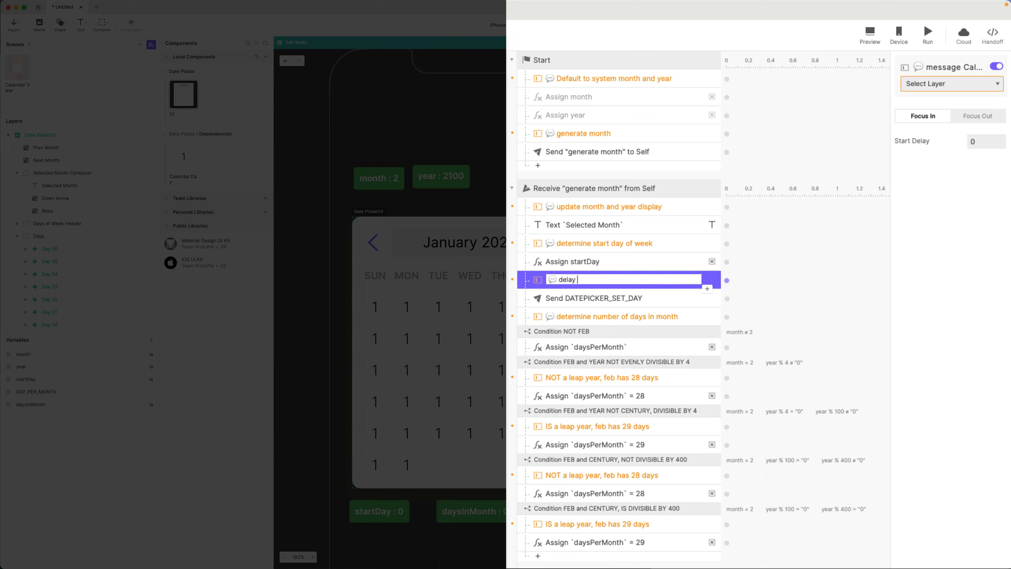
pyautogui.write(' SEND to ensure daysPerMonth is updated.')
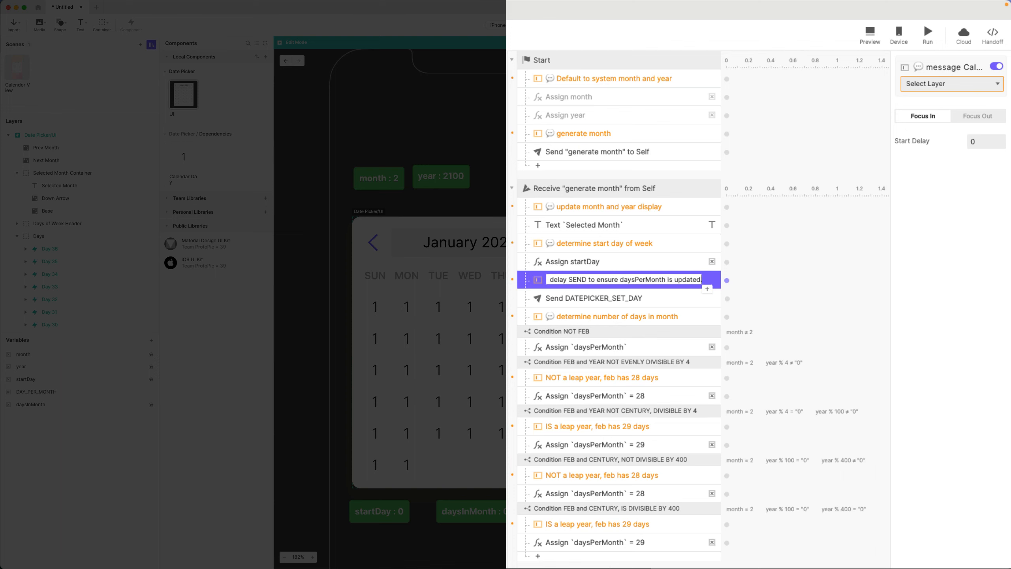
# Confirm the reworded delay comment and preview the date picker for February 2100
pyautogui.press('Return')
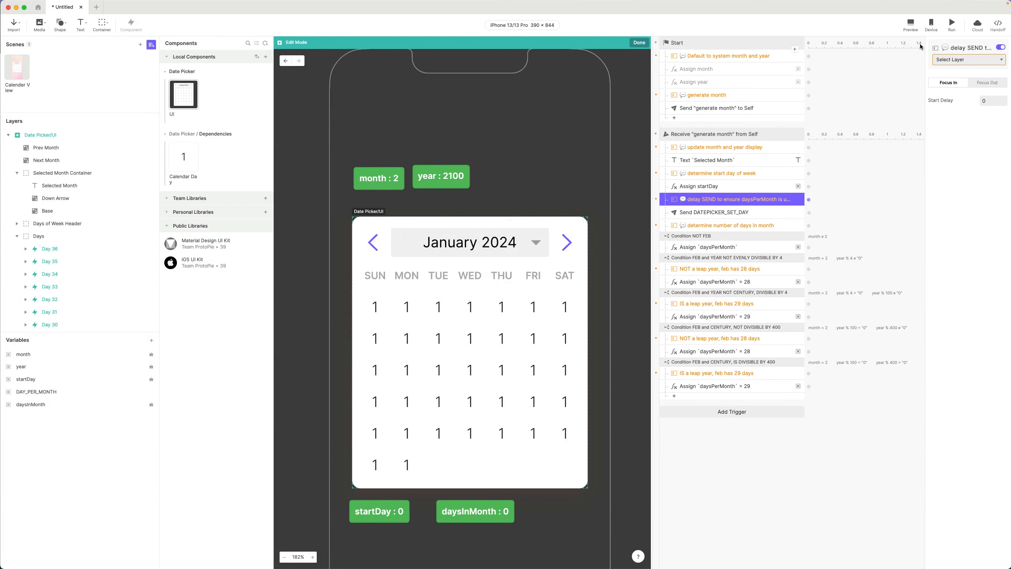
pyautogui.click(910, 24)
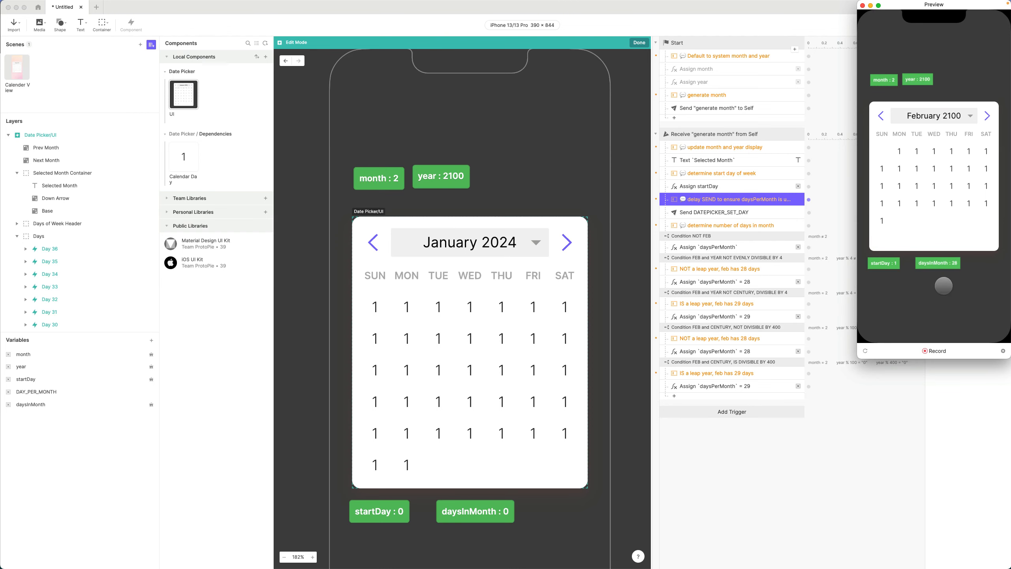
pyautogui.click(862, 6)
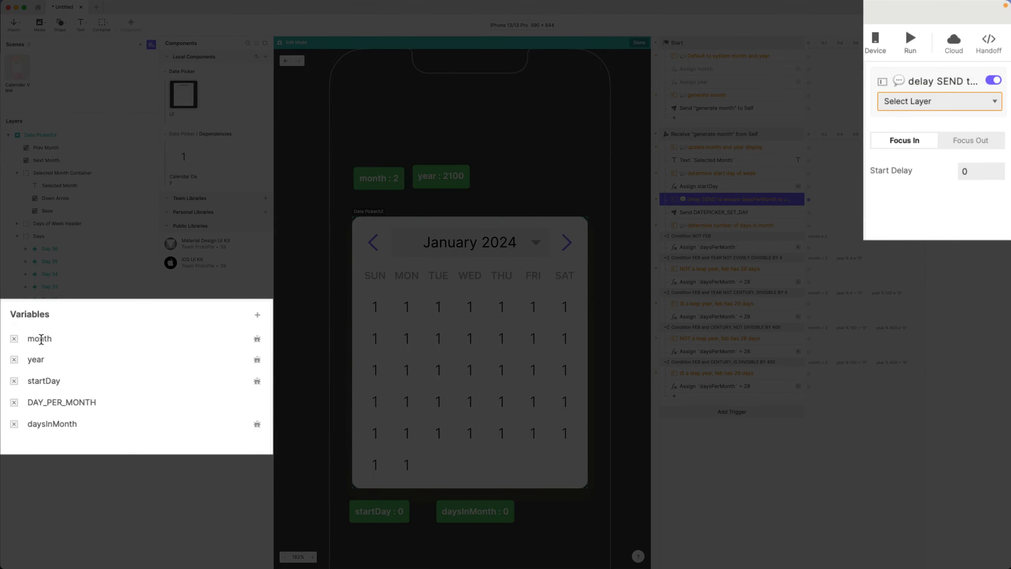
# Set the year variable to 2024 and preview the visible day cells for February 2024
pyautogui.click(23, 354)
pyautogui.click(45, 360)
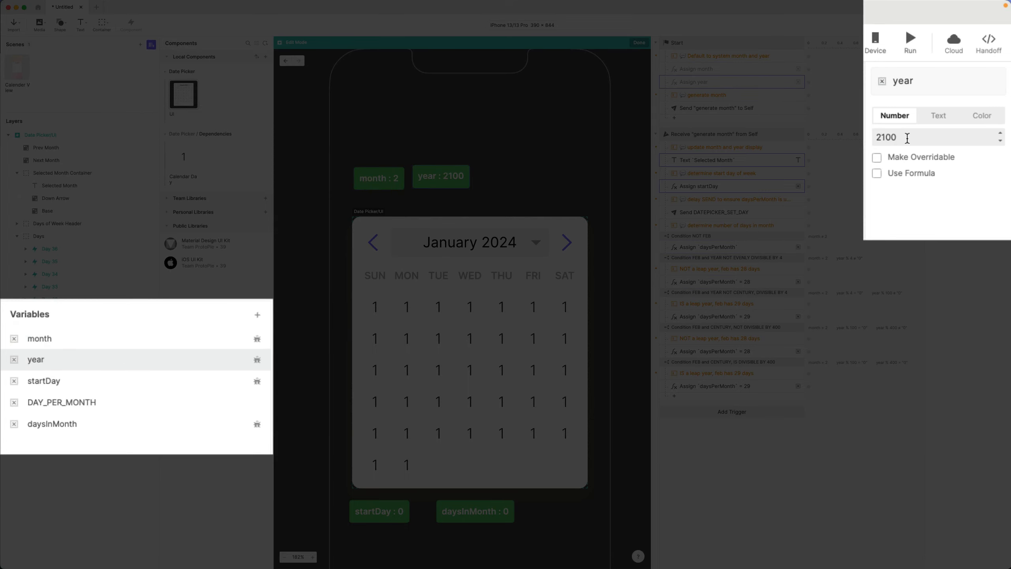
pyautogui.click(929, 137)
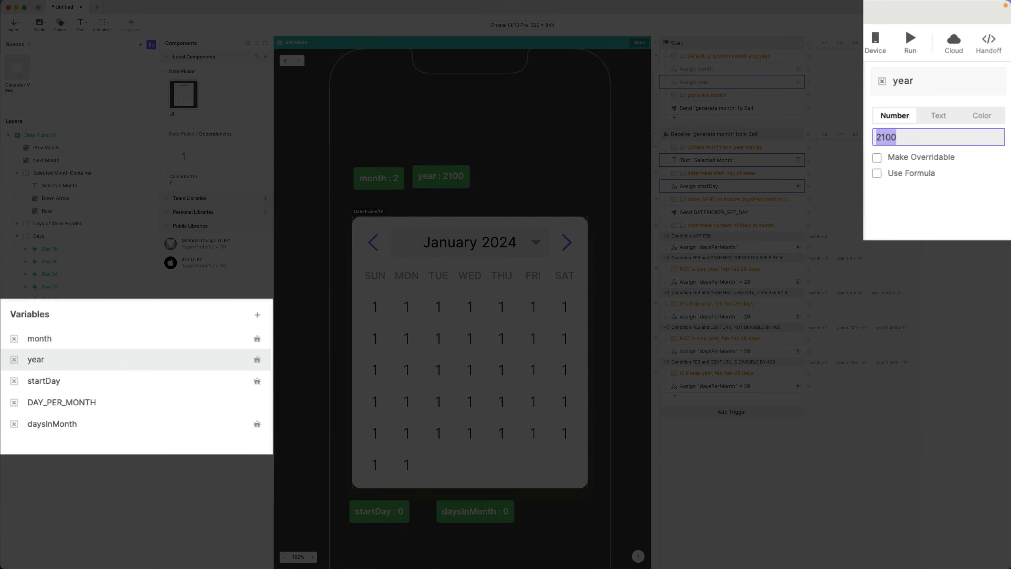
pyautogui.write('2024')
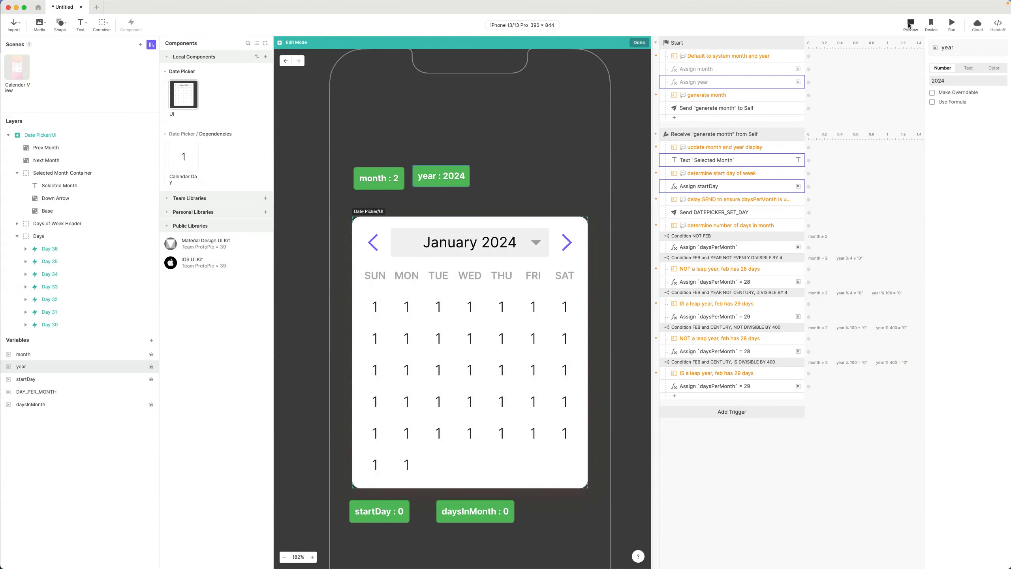
pyautogui.click(909, 25)
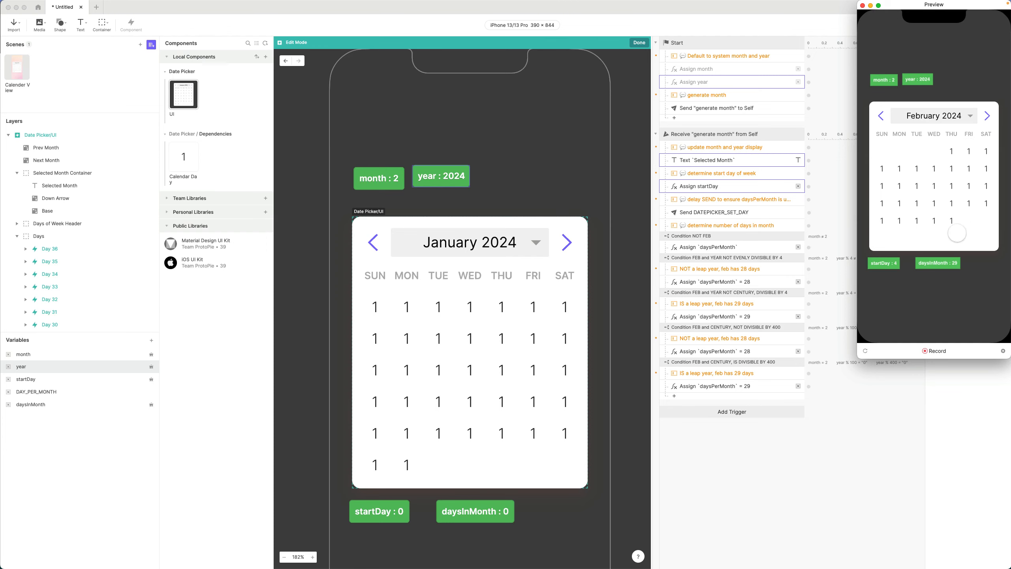
pyautogui.click(863, 8)
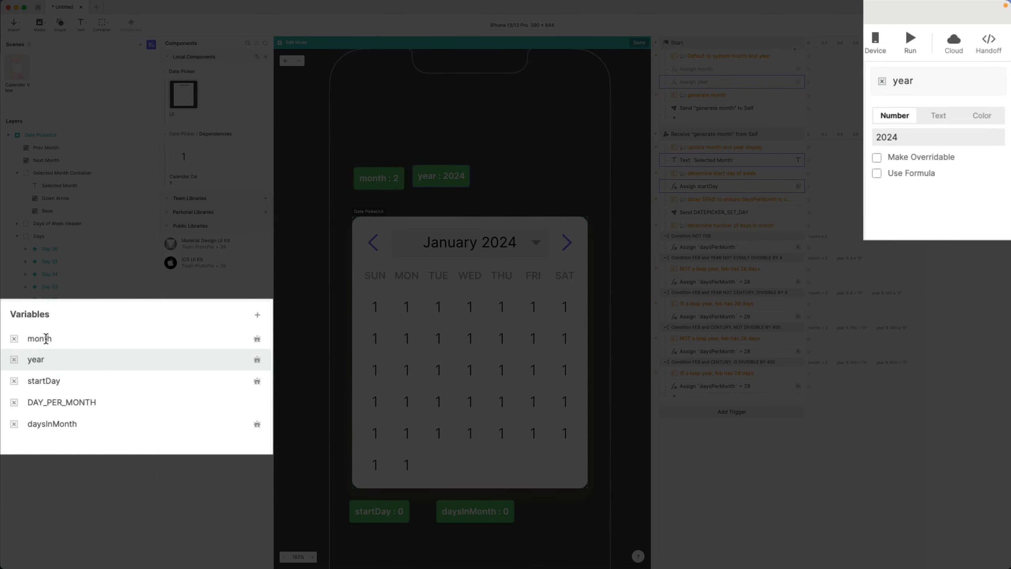
# Set the month variable to 3 and preview the visible day cells for March 2024
pyautogui.click(46, 338)
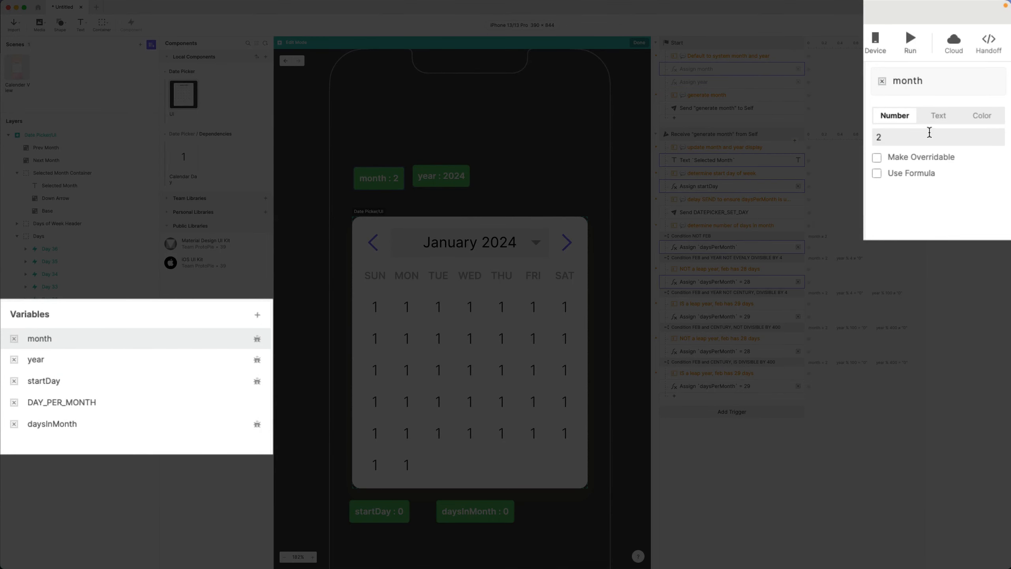
pyautogui.click(928, 137)
pyautogui.write('3')
pyautogui.press('Return')
pyautogui.click(26, 369)
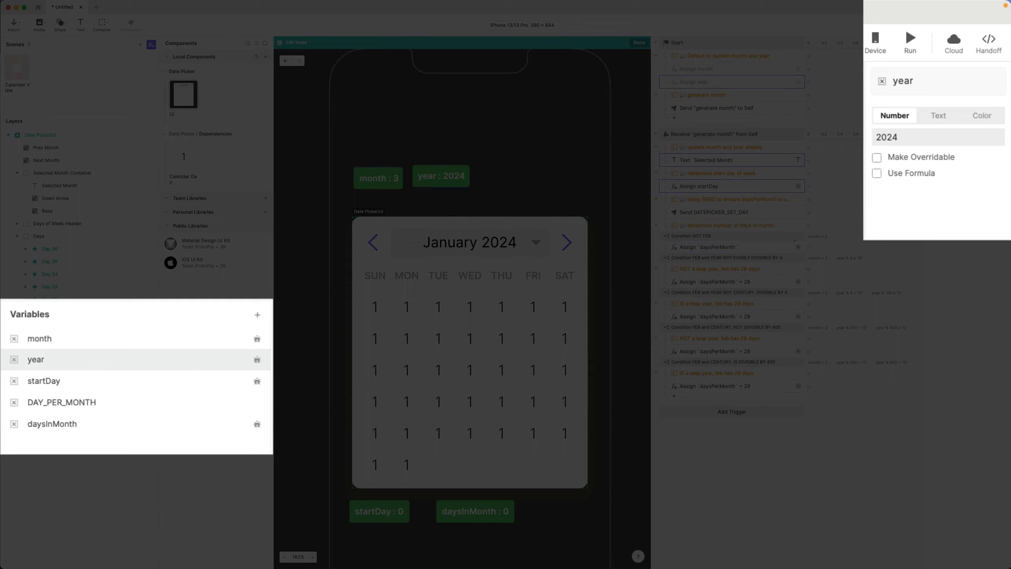
pyautogui.click(911, 28)
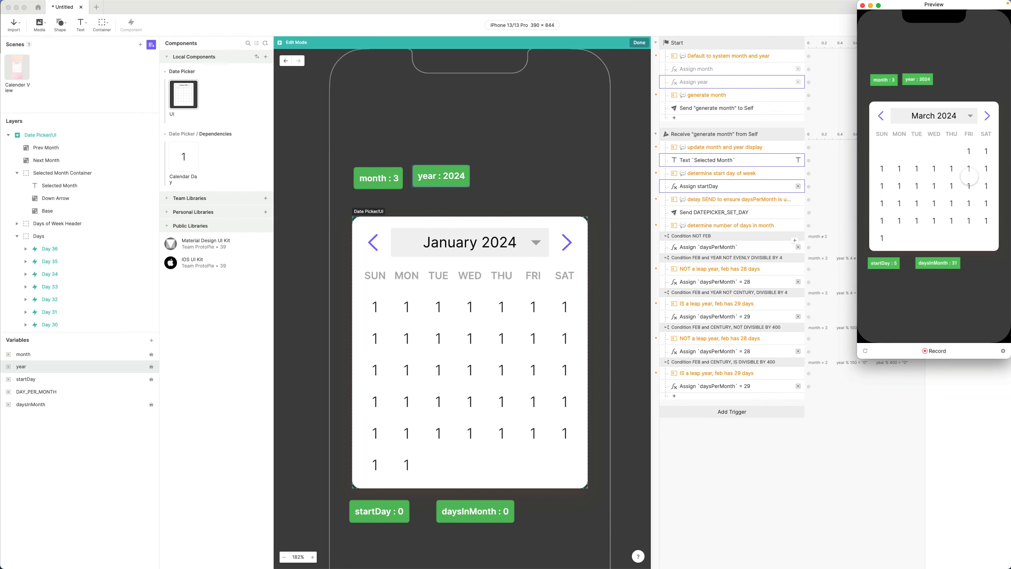
pyautogui.click(863, 6)
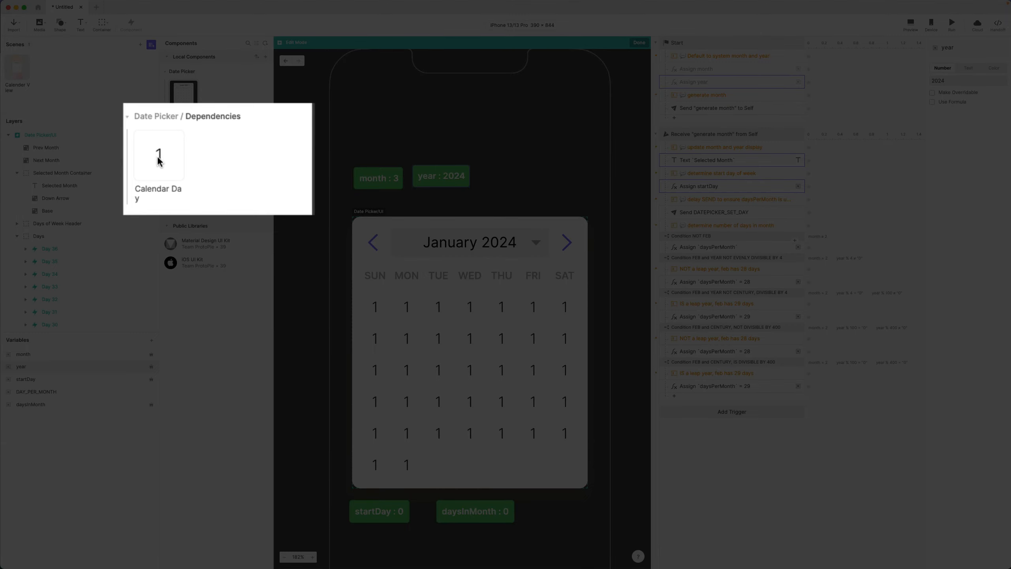
# Open the Calendar Day component and review the index conditions and opacity responses under Receive "process day"
pyautogui.doubleClick(158, 157)
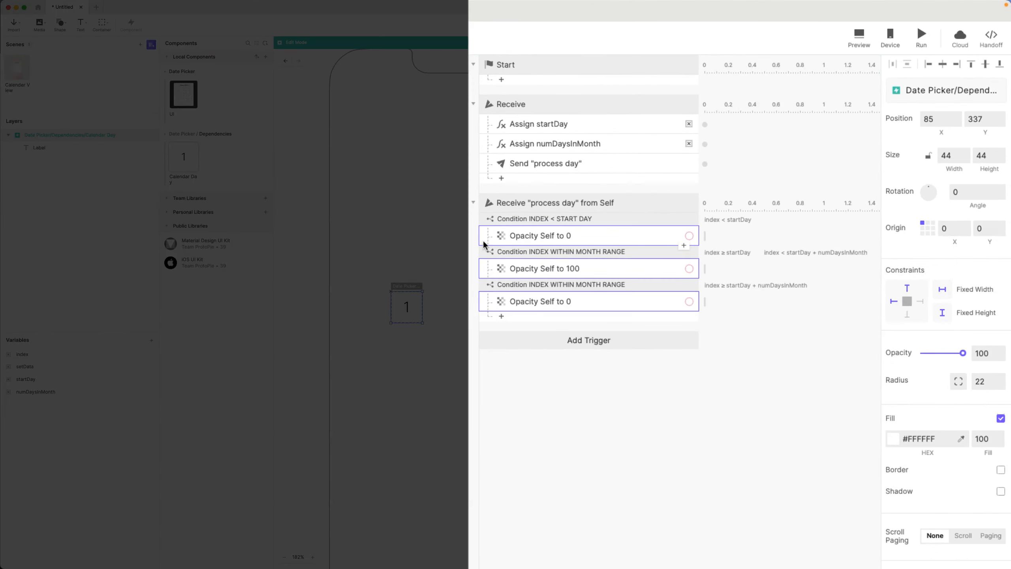
pyautogui.click(721, 166)
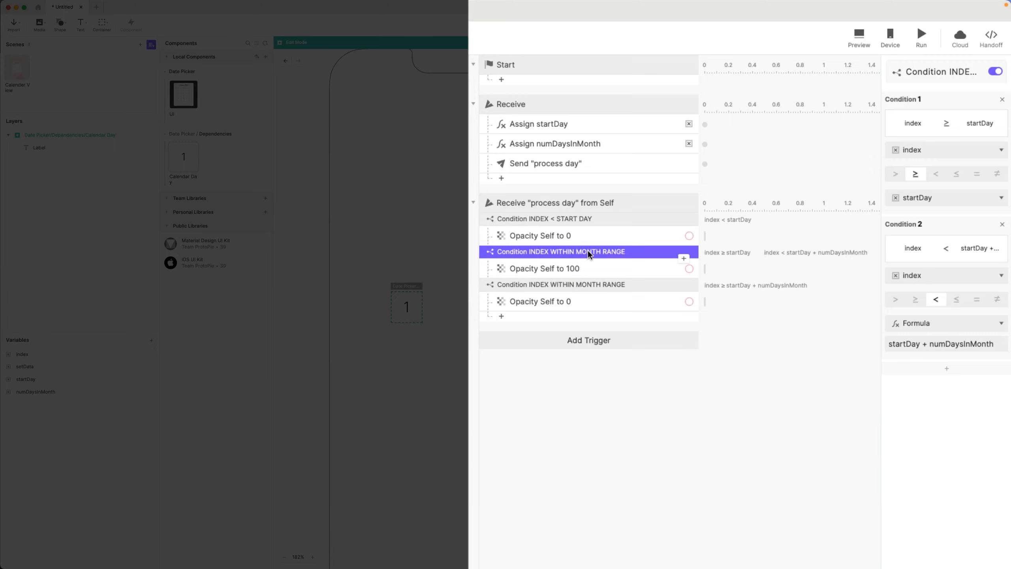
pyautogui.click(585, 235)
pyautogui.click(586, 227)
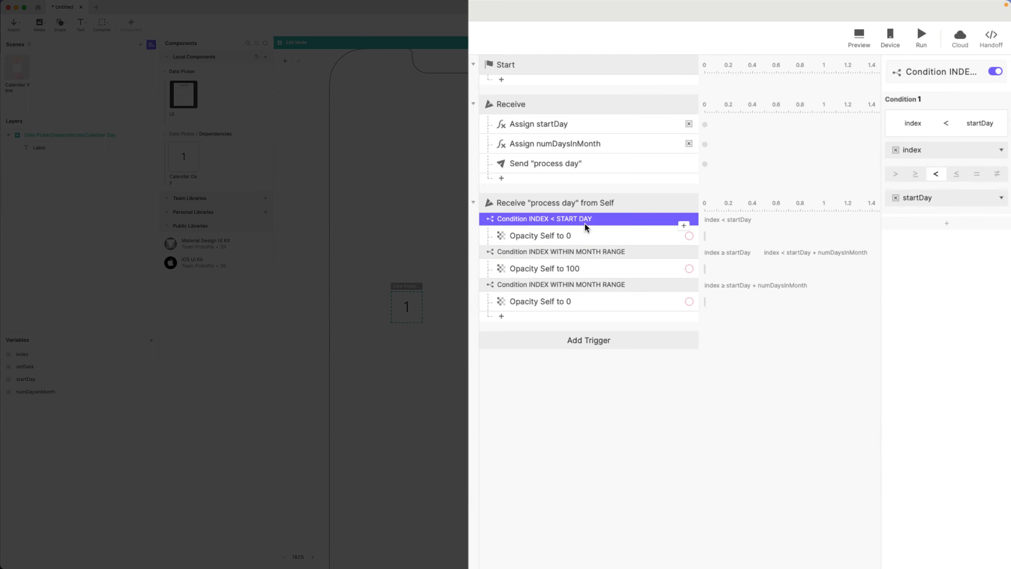
pyautogui.click(586, 286)
pyautogui.click(580, 239)
pyautogui.click(577, 303)
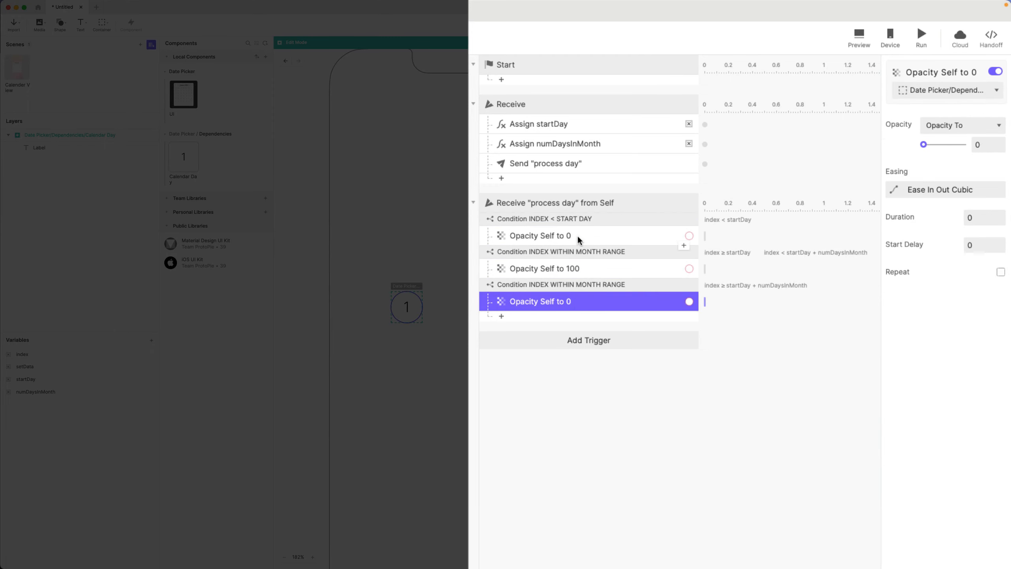
# Add a Text response after Opacity Self to 100, targeting Label with the content formula "1 + index - startDay"
pyautogui.click(593, 271)
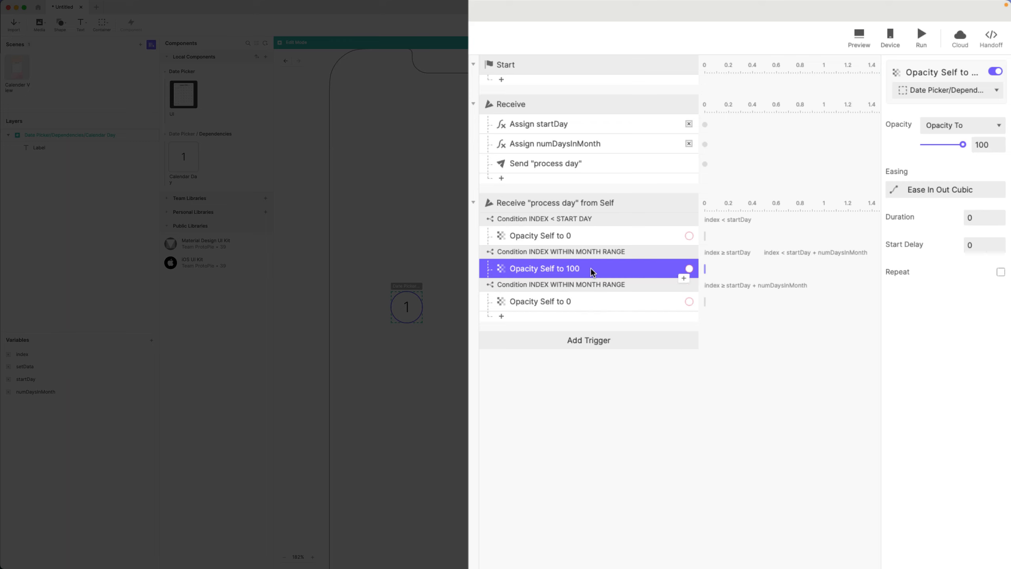
pyautogui.click(685, 280)
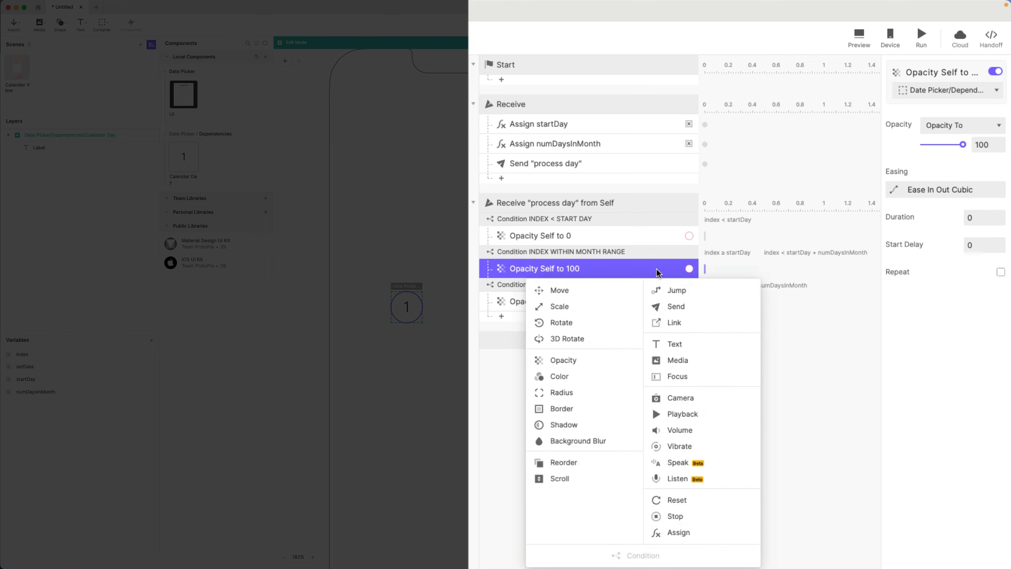
pyautogui.click(677, 344)
pyautogui.click(933, 96)
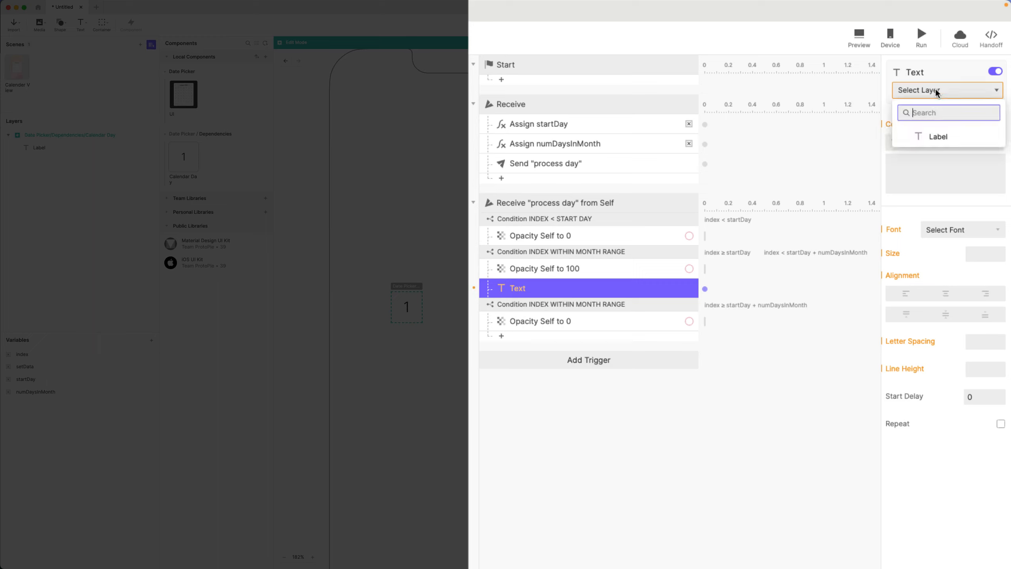
pyautogui.click(939, 140)
pyautogui.click(938, 142)
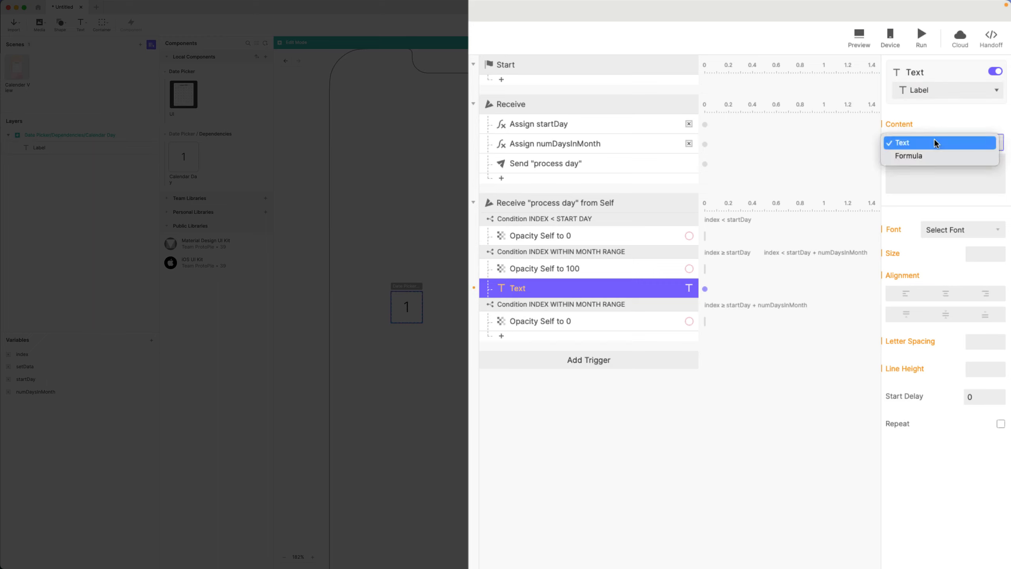
pyautogui.click(927, 158)
pyautogui.click(995, 163)
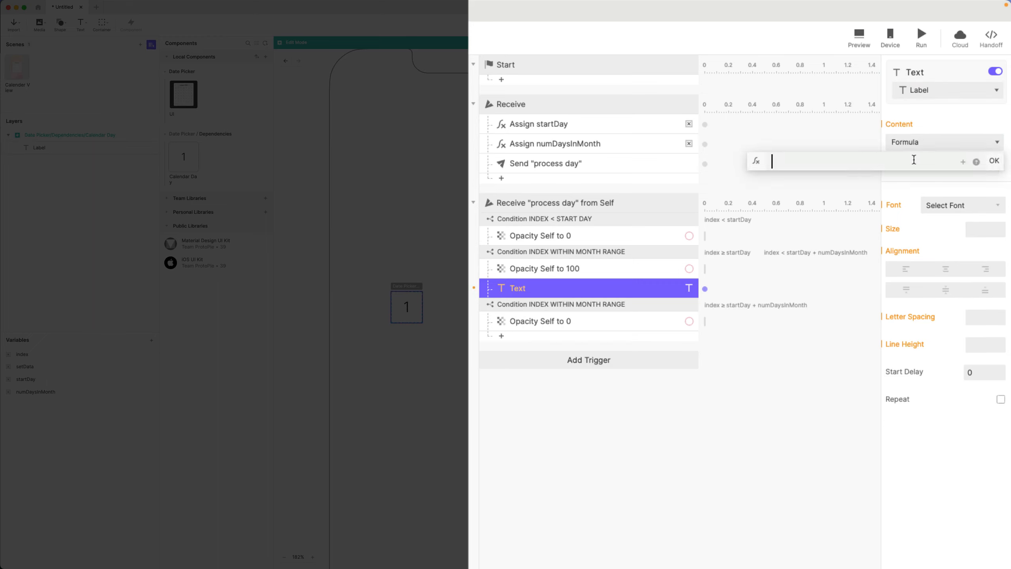
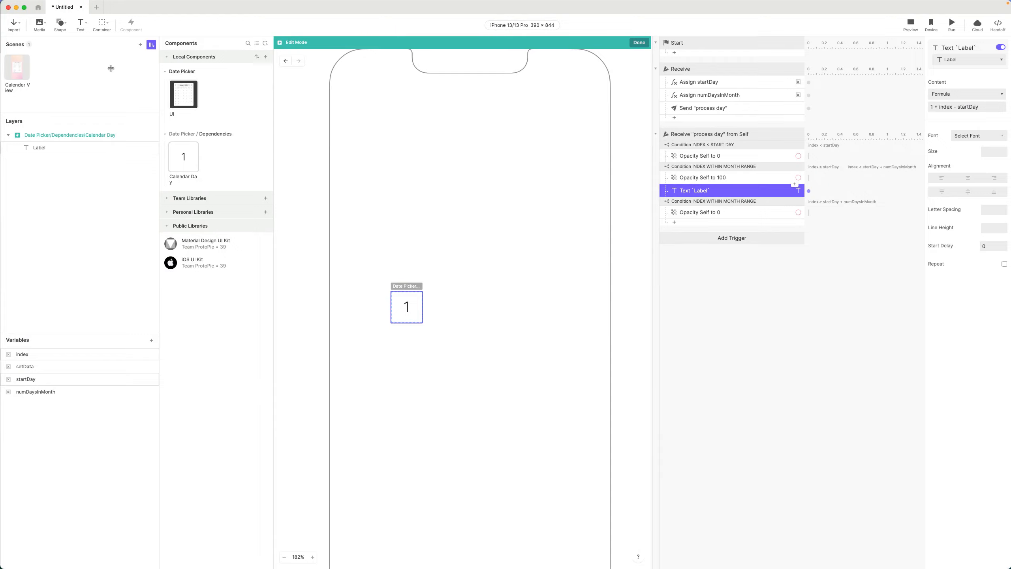
# Open the Date Picker UI component and preview the day numbering for March 2024
pyautogui.doubleClick(181, 107)
pyautogui.click(911, 25)
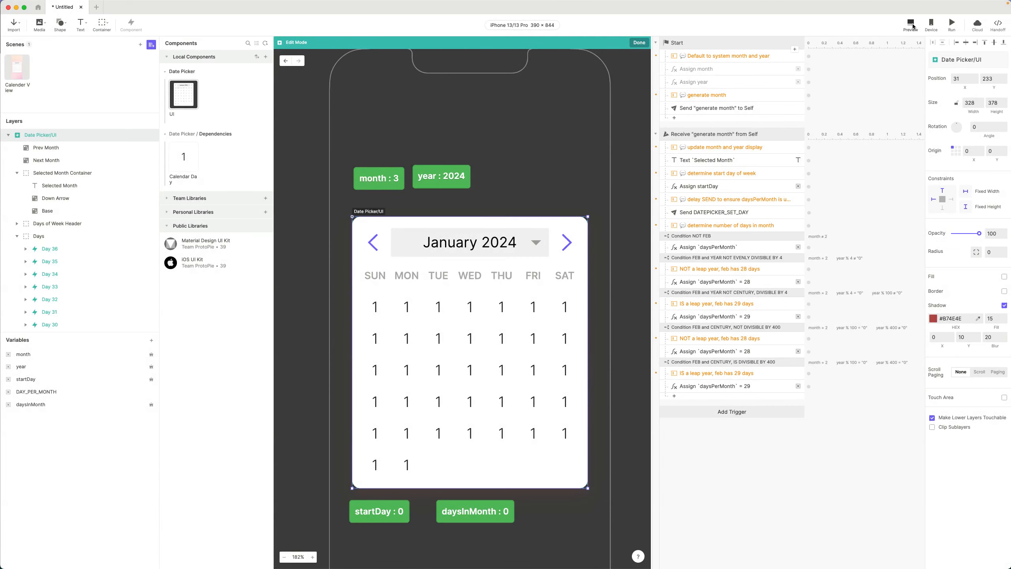
pyautogui.moveTo(924, 5); pyautogui.dragTo(757, 84)
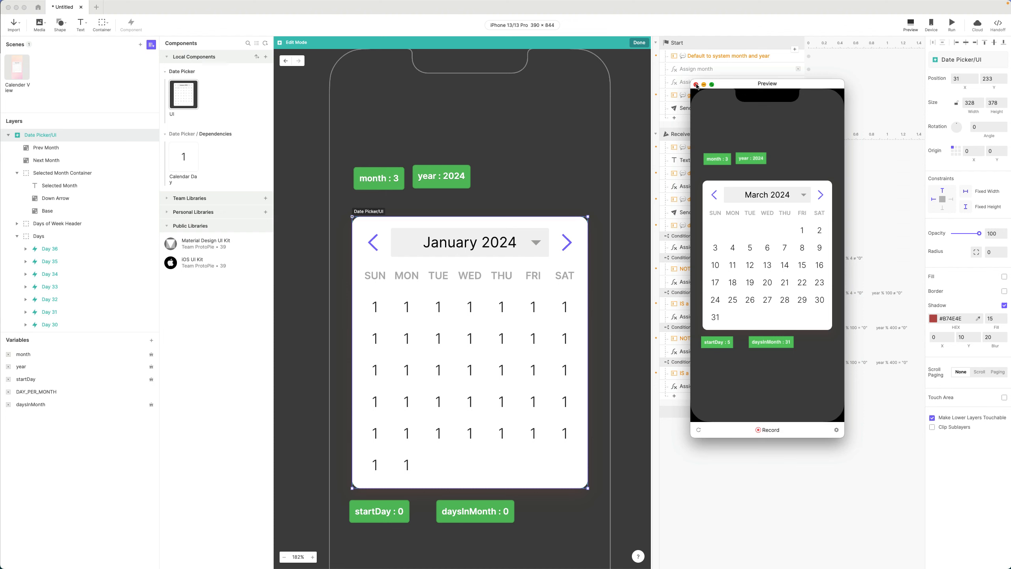
pyautogui.click(696, 85)
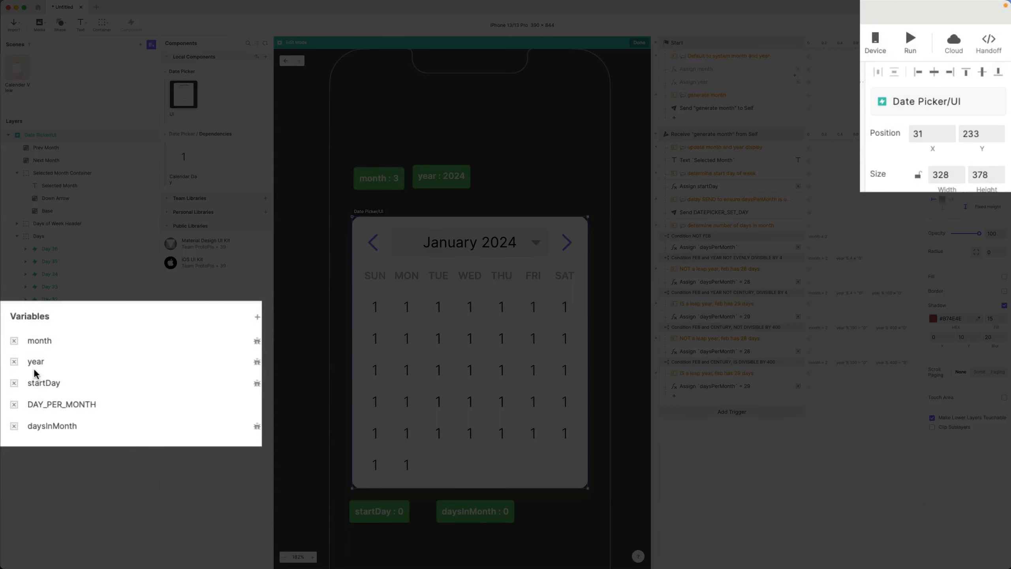
# Set the month variable to 2 and preview the day numbering for February 2024
pyautogui.click(39, 362)
pyautogui.click(43, 342)
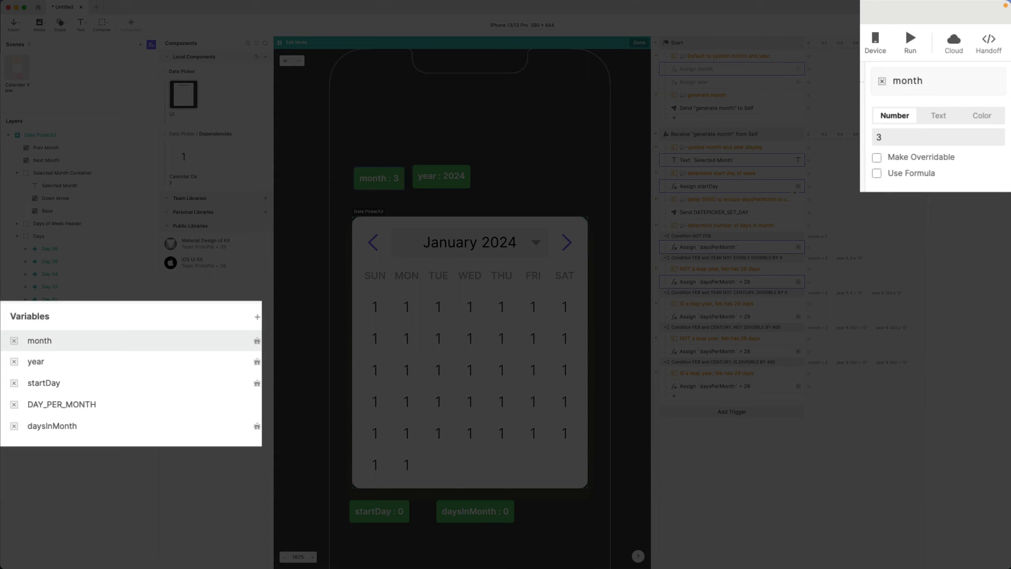
pyautogui.click(900, 139)
pyautogui.write('2')
pyautogui.press('Return')
pyautogui.click(59, 361)
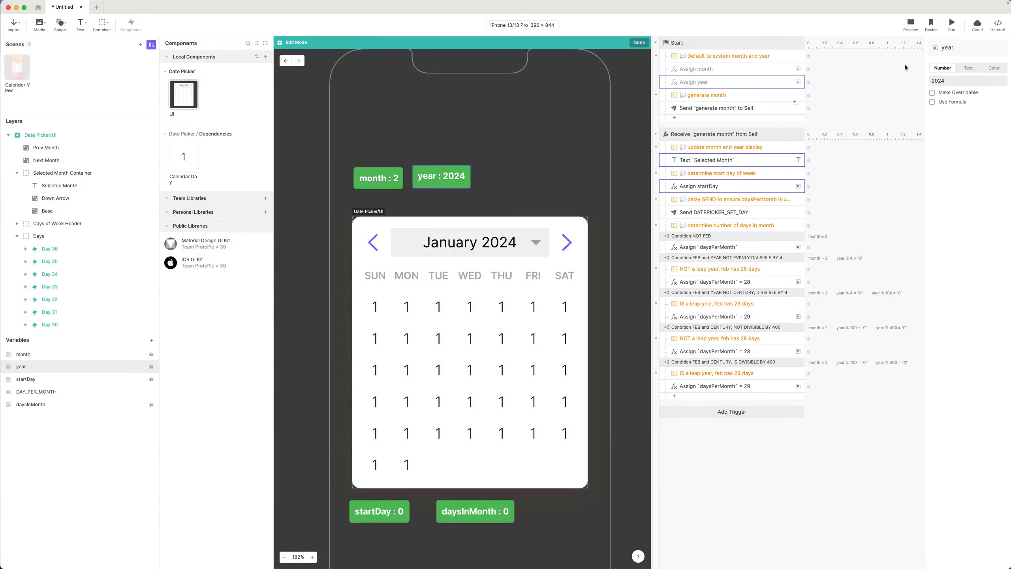
pyautogui.click(911, 25)
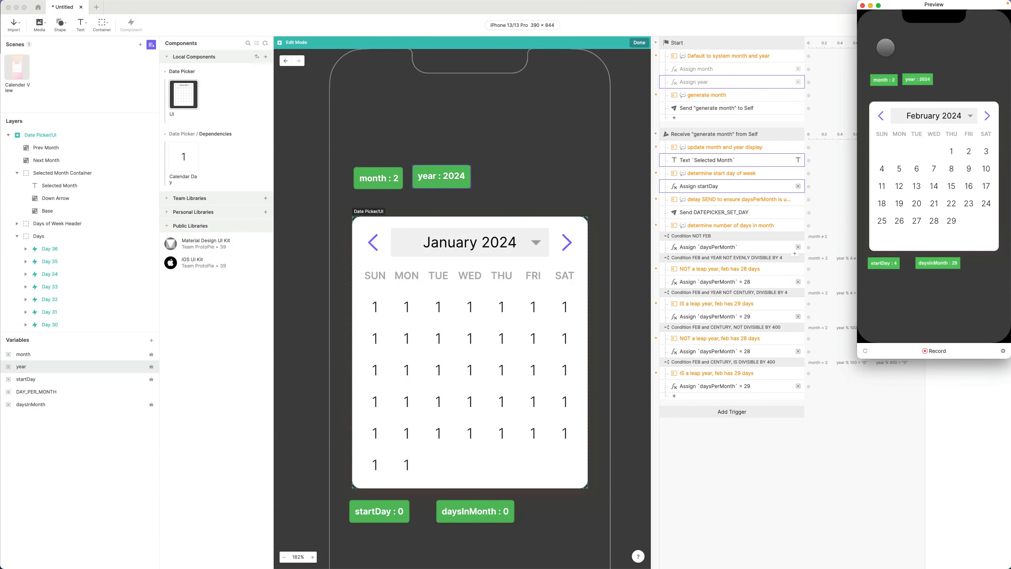
pyautogui.moveTo(905, 8); pyautogui.dragTo(839, 78)
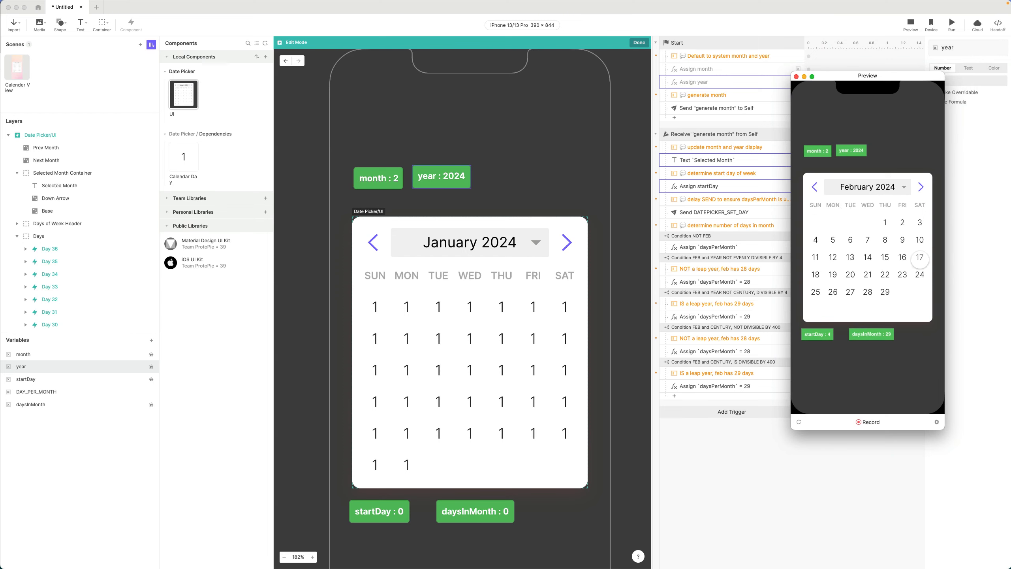
pyautogui.click(797, 77)
# Switch to the Figma design and compare the text fill opacity of days 7 and 8 in the April 2024 calendar
pyautogui.press('super+Tab')
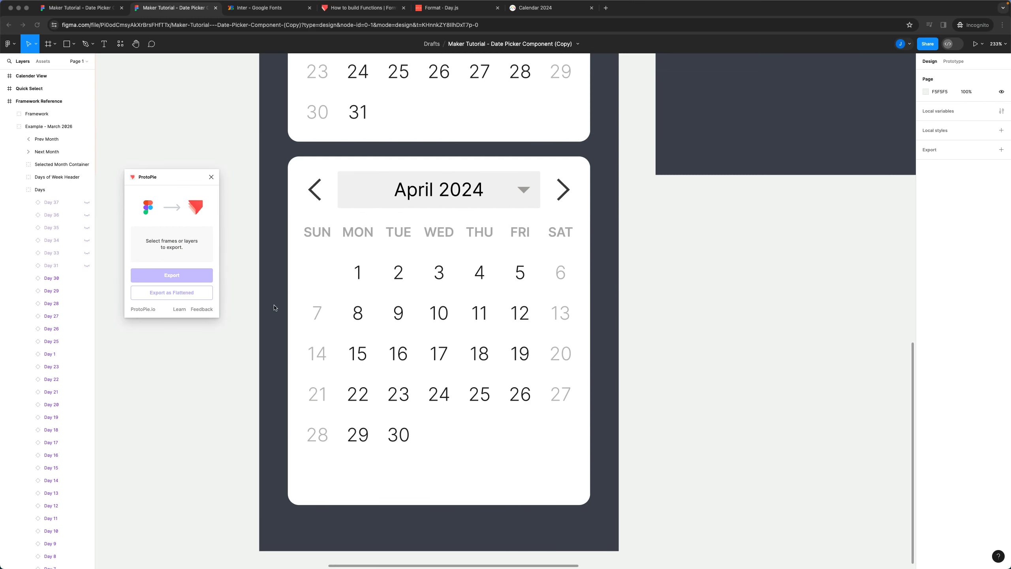
pyautogui.keyDown('super'); pyautogui.click(317, 312); pyautogui.keyUp('super')
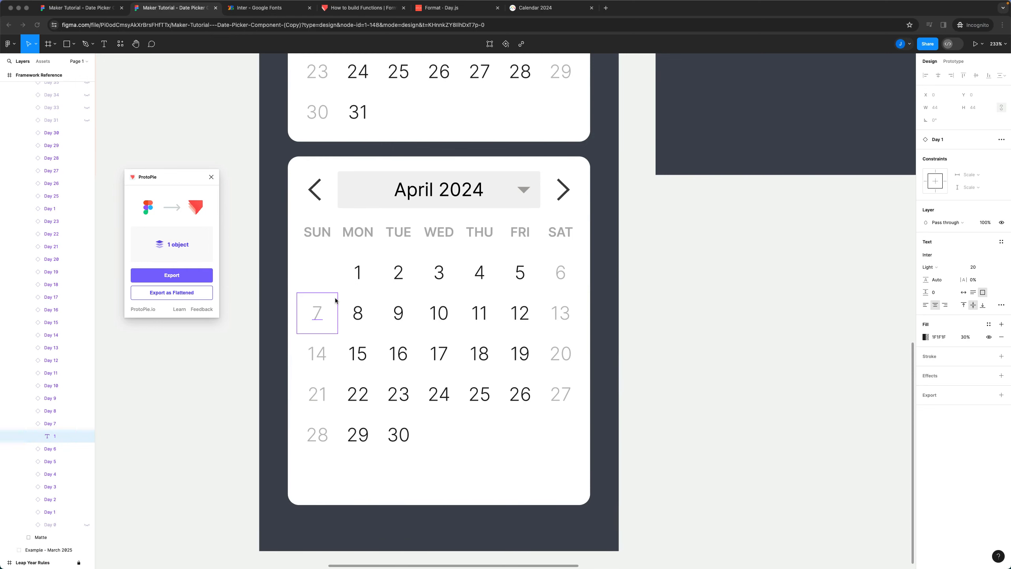
pyautogui.keyDown('super'); pyautogui.click(358, 317); pyautogui.keyUp('super')
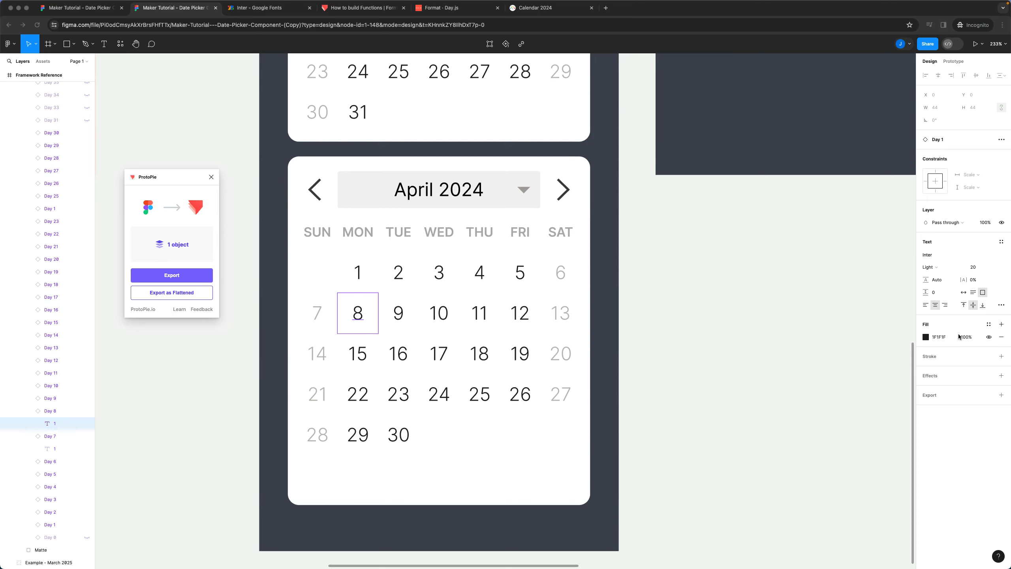
pyautogui.click(942, 338)
pyautogui.click(958, 336)
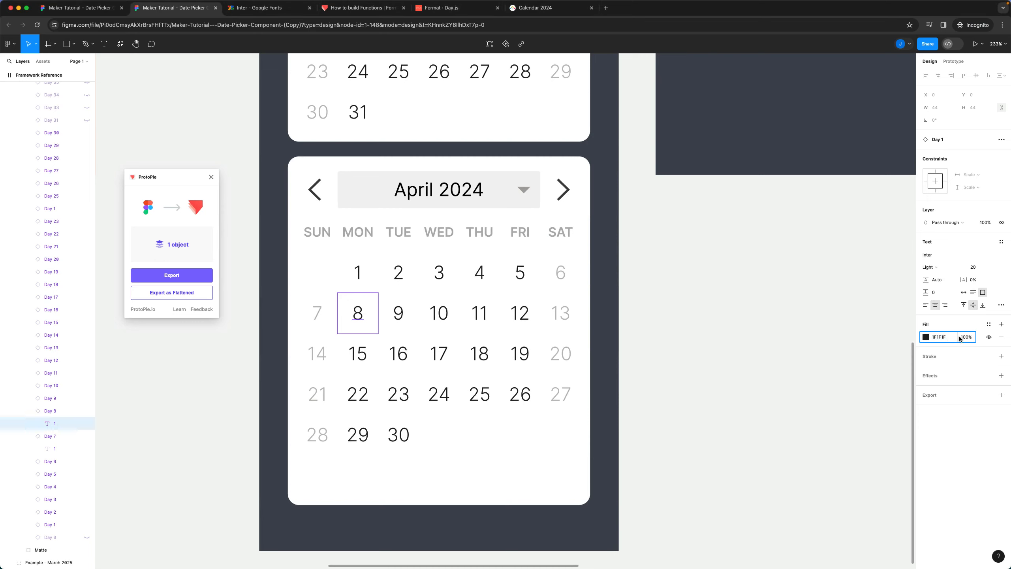
pyautogui.click(330, 322)
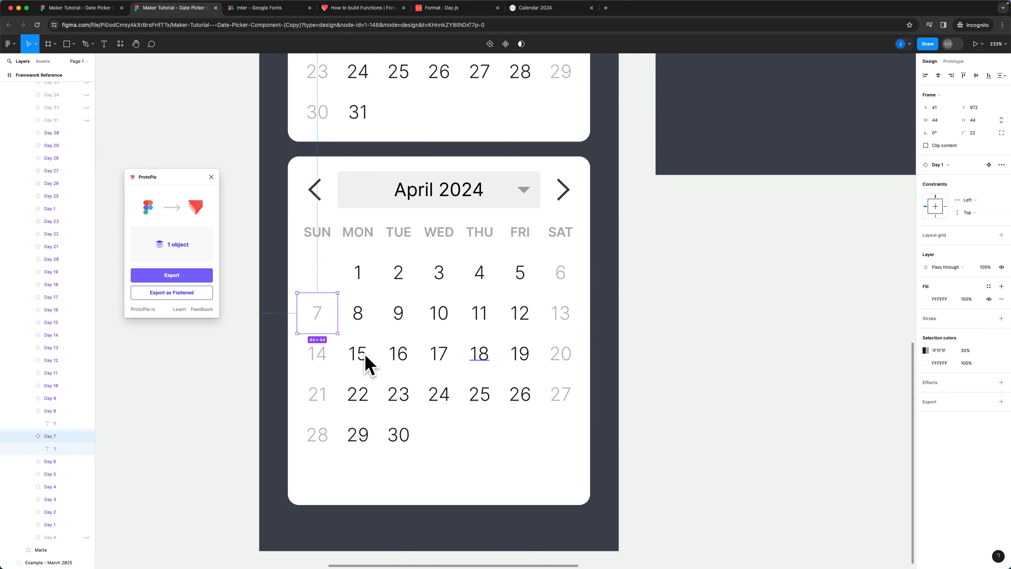
pyautogui.doubleClick(314, 315)
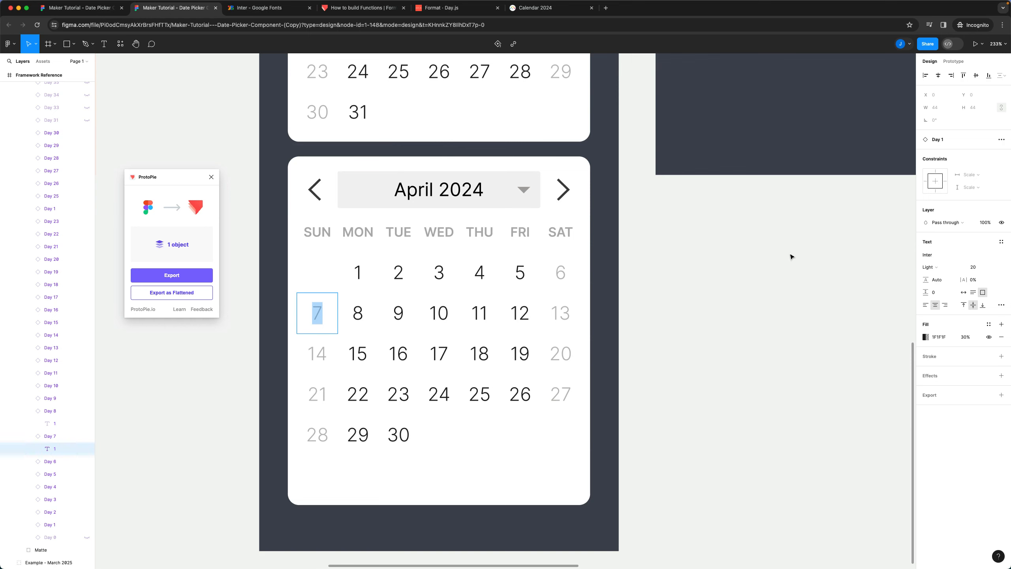
# Switch back to ProtoPie, open the Calendar Day component and view the responses available for its Start trigger
pyautogui.press('super+Tab')
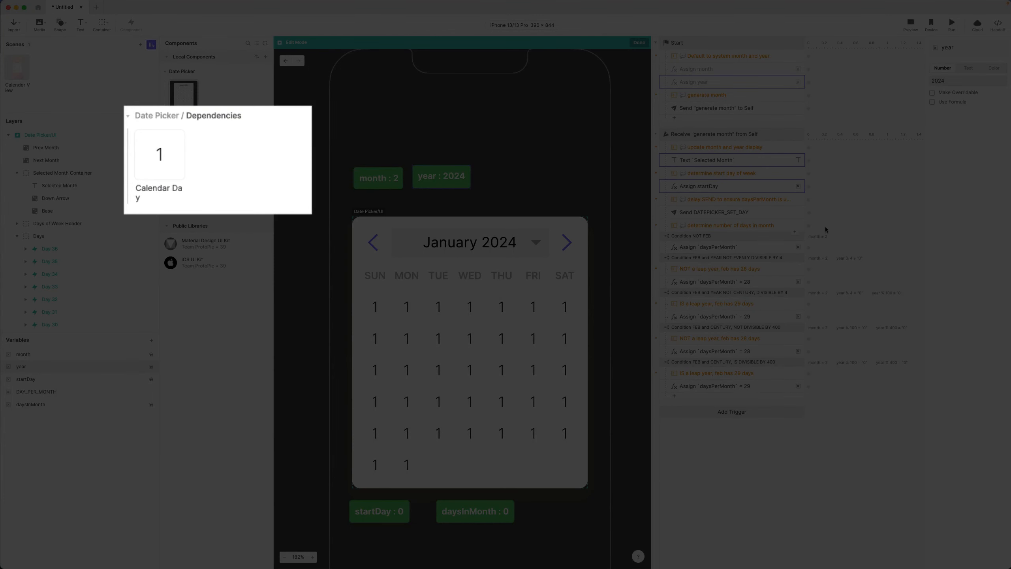
pyautogui.doubleClick(148, 155)
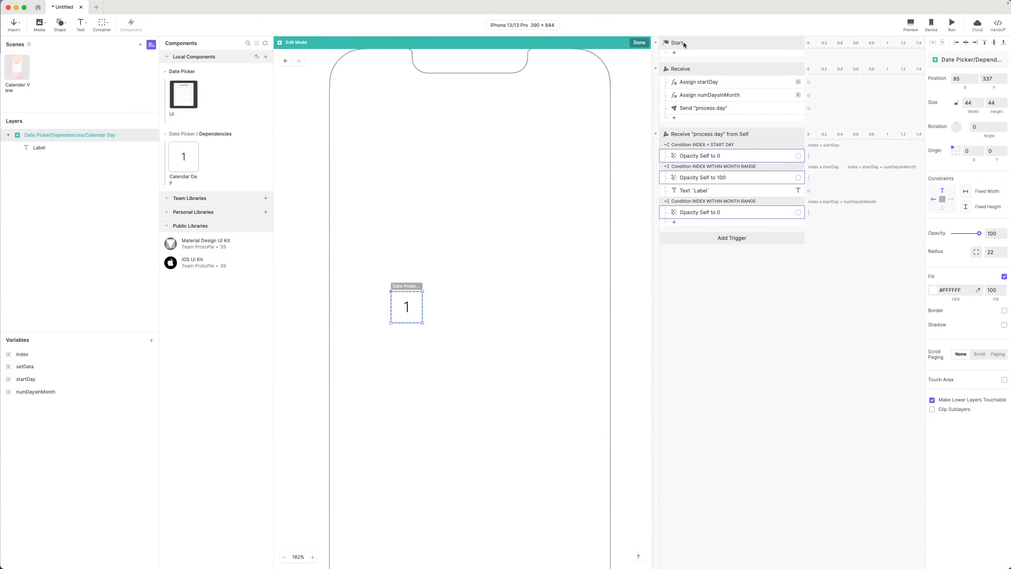
pyautogui.click(683, 44)
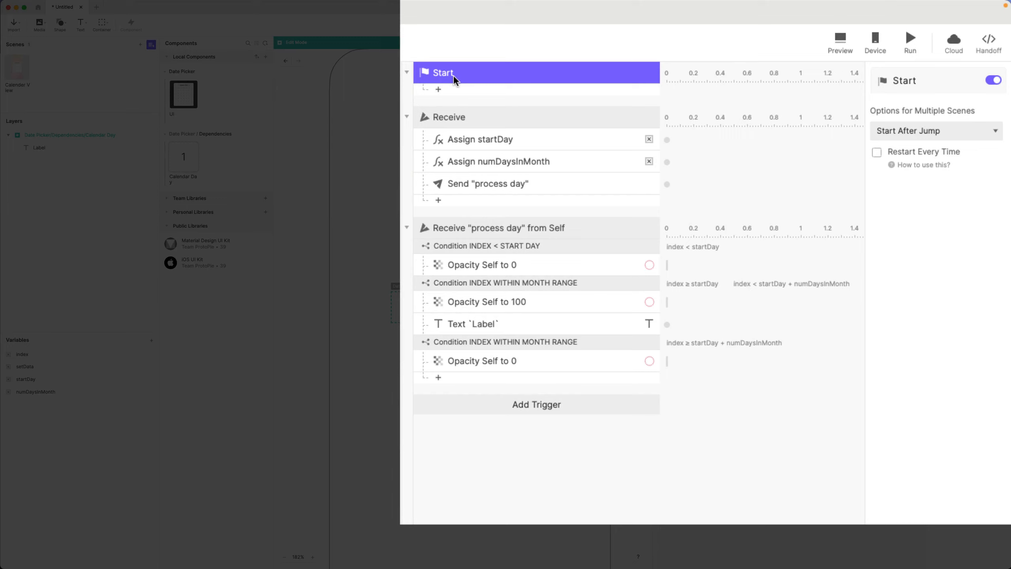
pyautogui.click(462, 94)
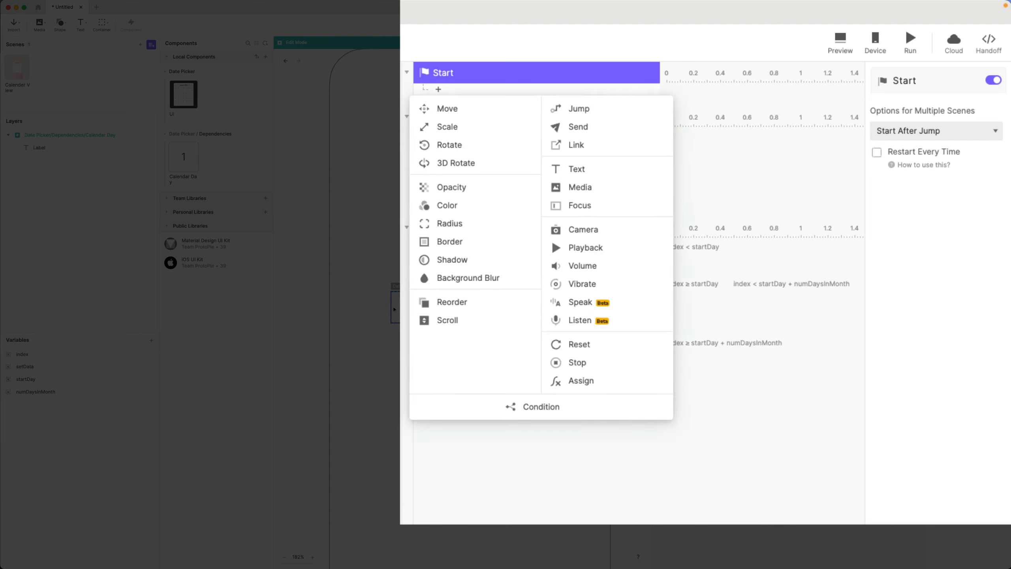
pyautogui.click(538, 483)
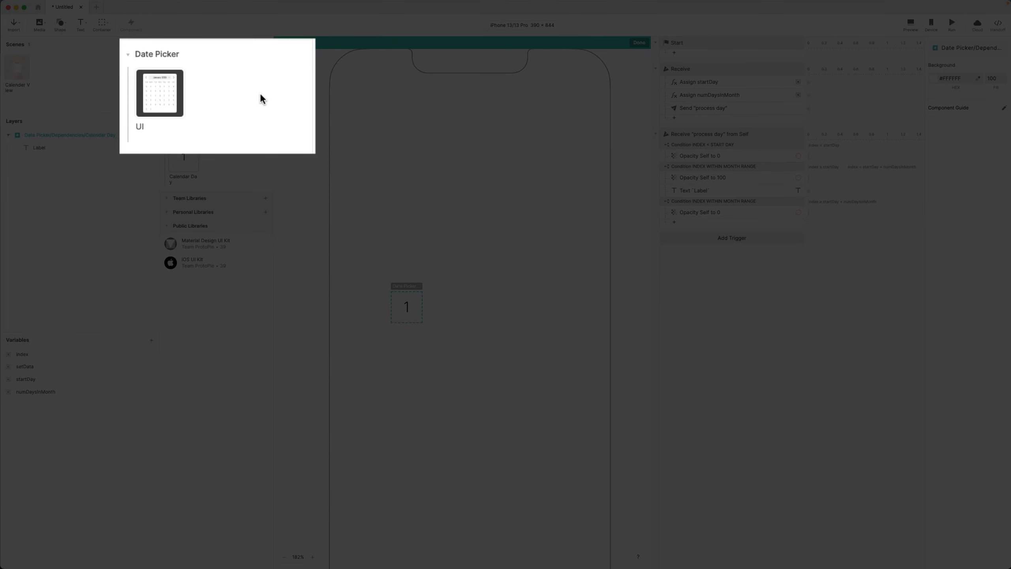
# Open the Date Picker UI component and check the X positions of the Day 0 and Day 6 layers
pyautogui.doubleClick(184, 95)
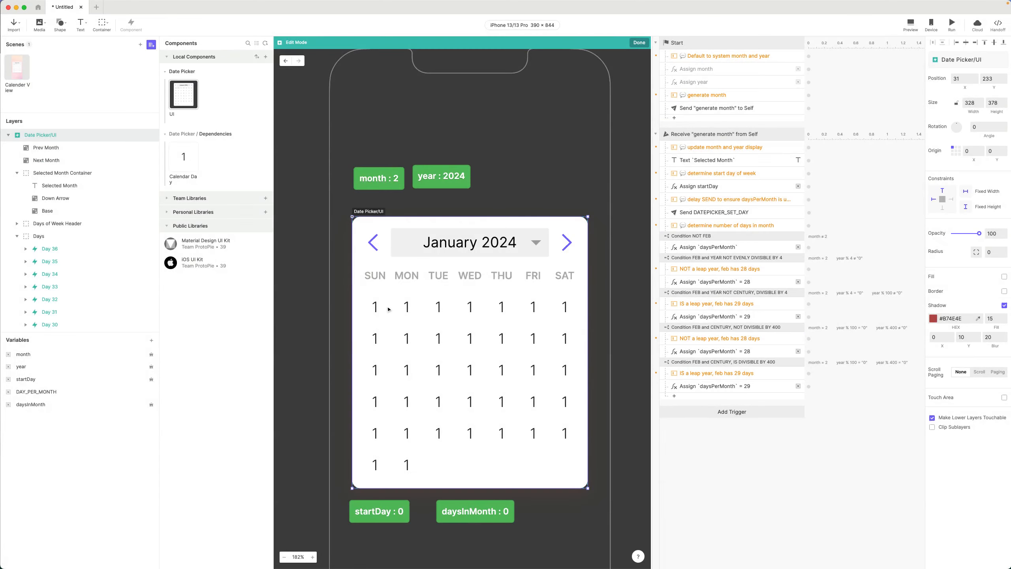
pyautogui.click(376, 309)
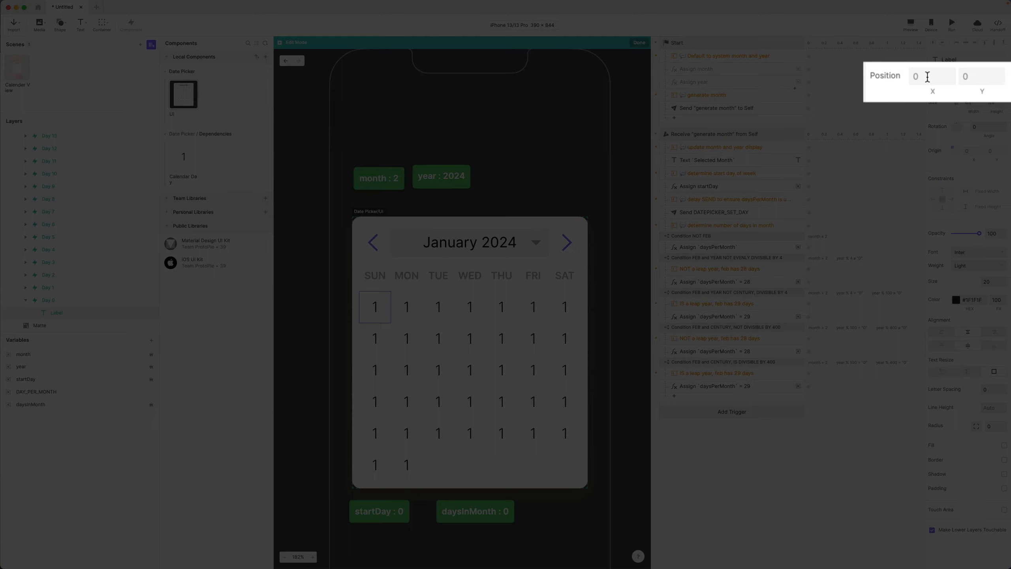
pyautogui.click(962, 79)
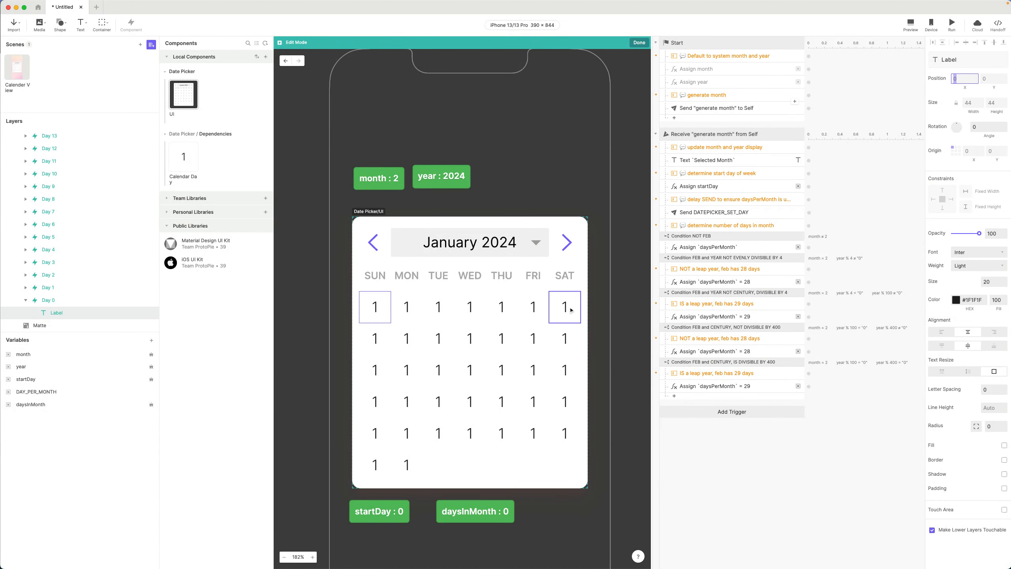
pyautogui.click(567, 307)
pyautogui.click(566, 308)
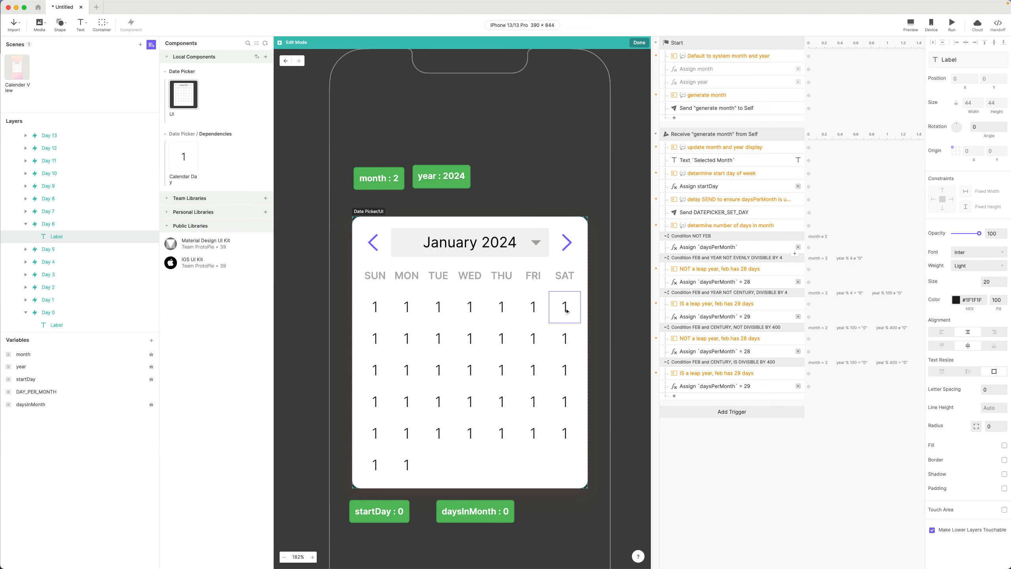
pyautogui.scroll(-1, 72, 235)
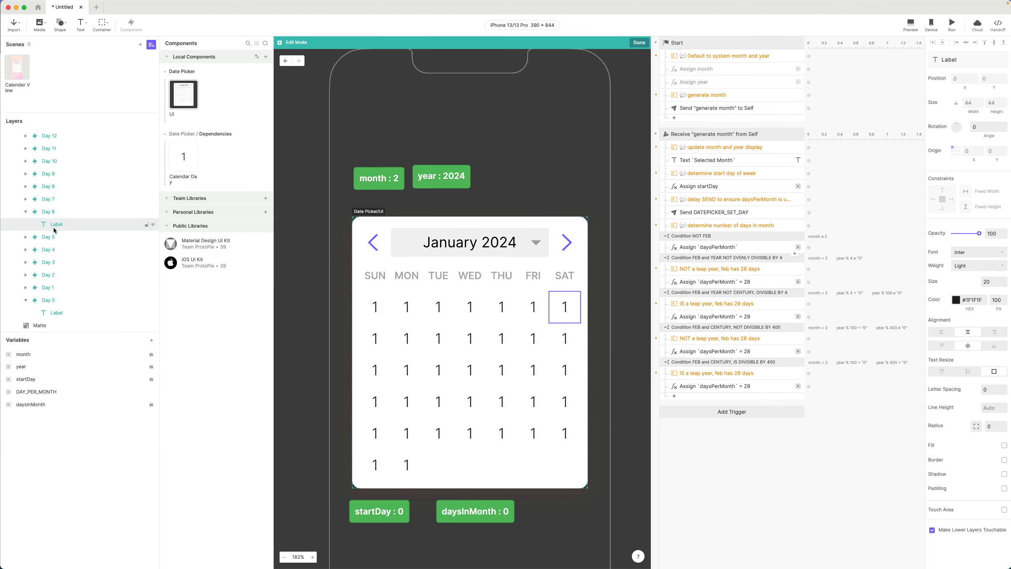
pyautogui.click(48, 300)
pyautogui.click(975, 194)
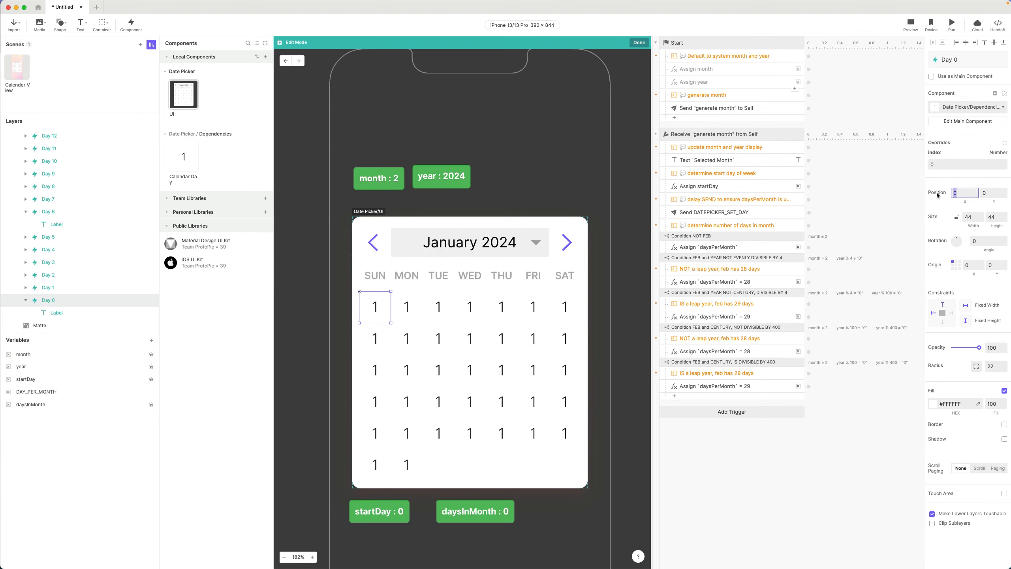
pyautogui.click(41, 210)
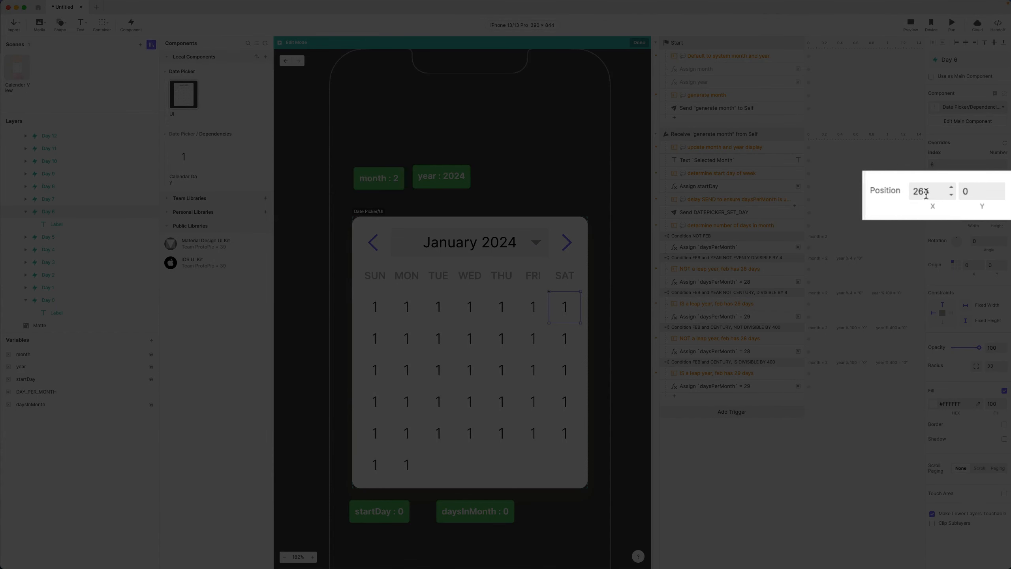
pyautogui.click(963, 193)
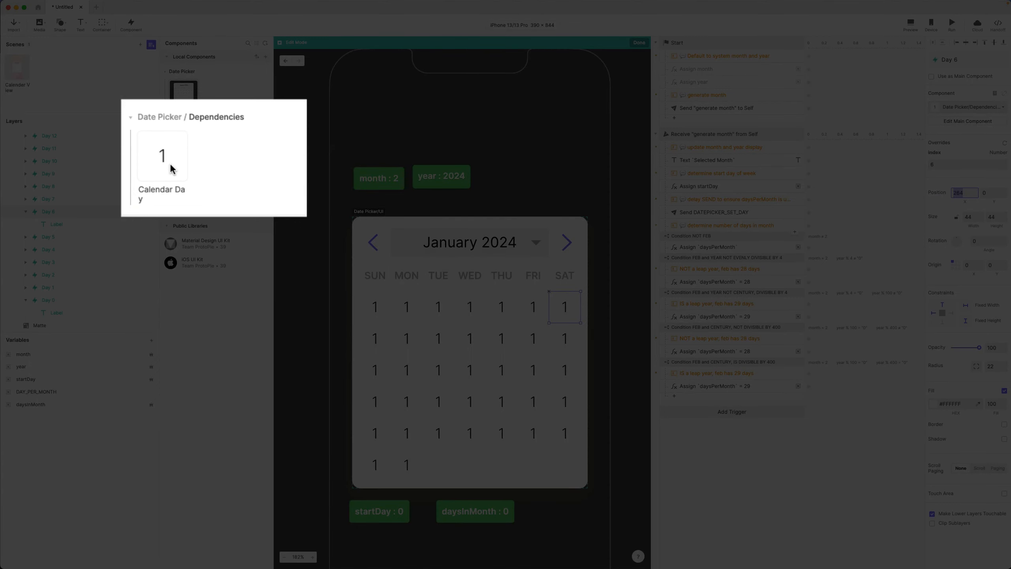
# In the Calendar Day component, add a condition under Start requiring the component's own X to equal 0
pyautogui.doubleClick(184, 157)
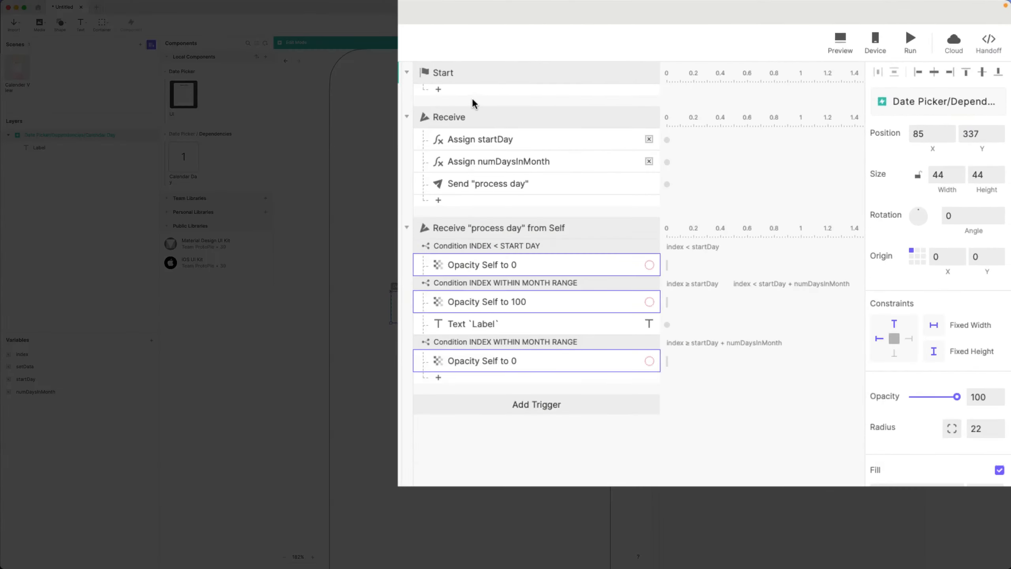
pyautogui.click(478, 92)
pyautogui.click(532, 406)
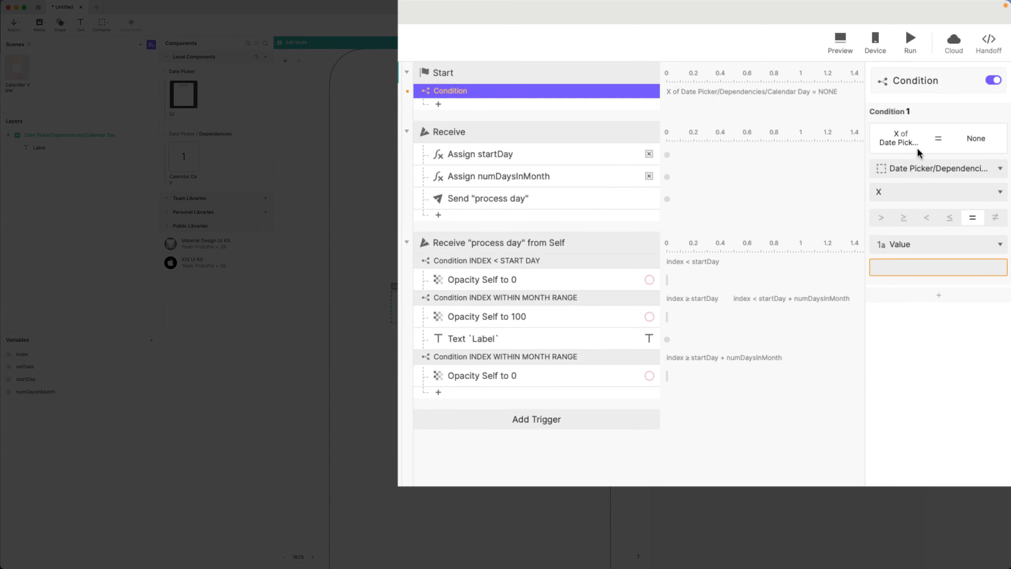
pyautogui.click(907, 171)
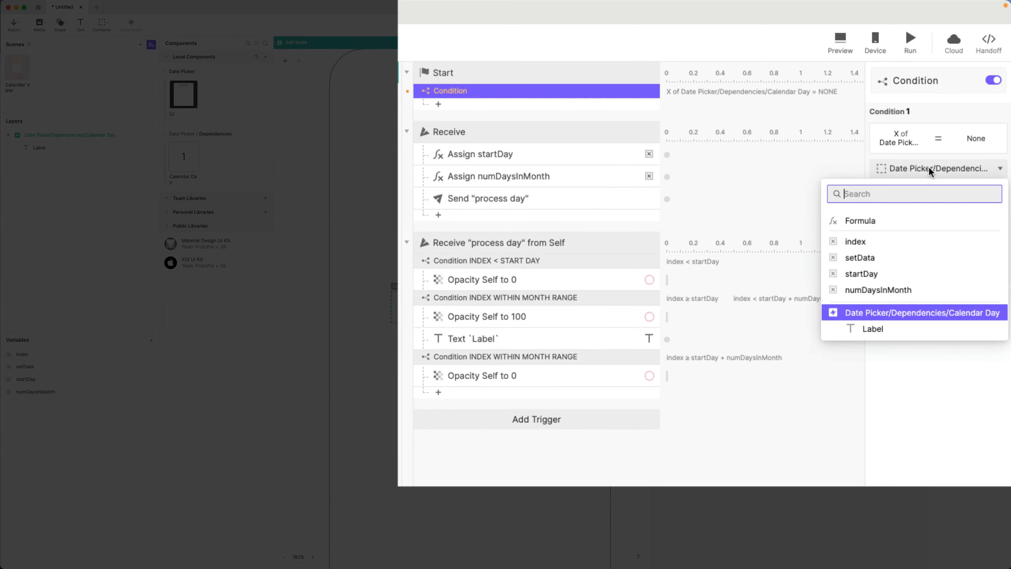
pyautogui.click(911, 320)
pyautogui.click(905, 270)
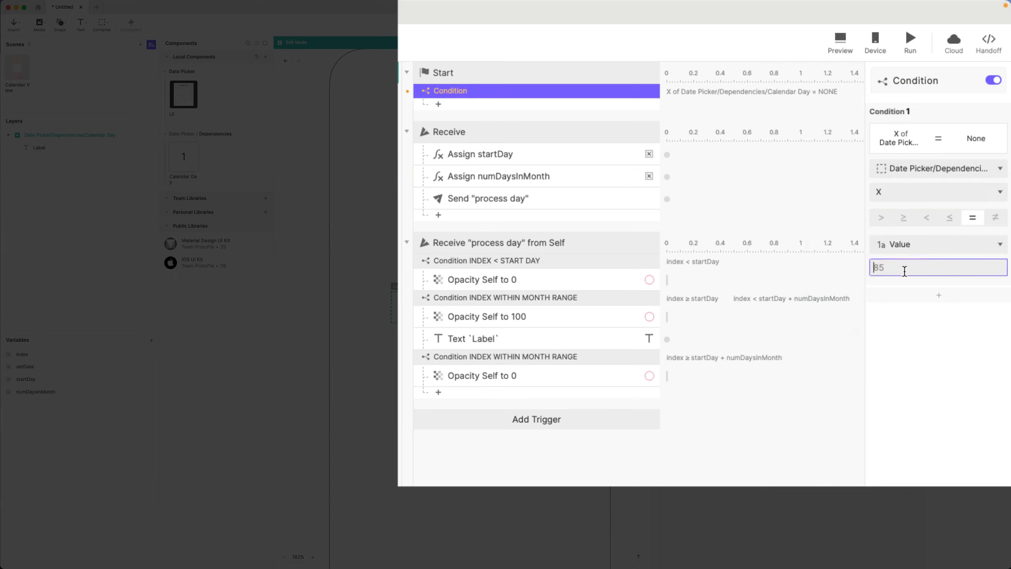
pyautogui.write('0')
pyautogui.press('Return')
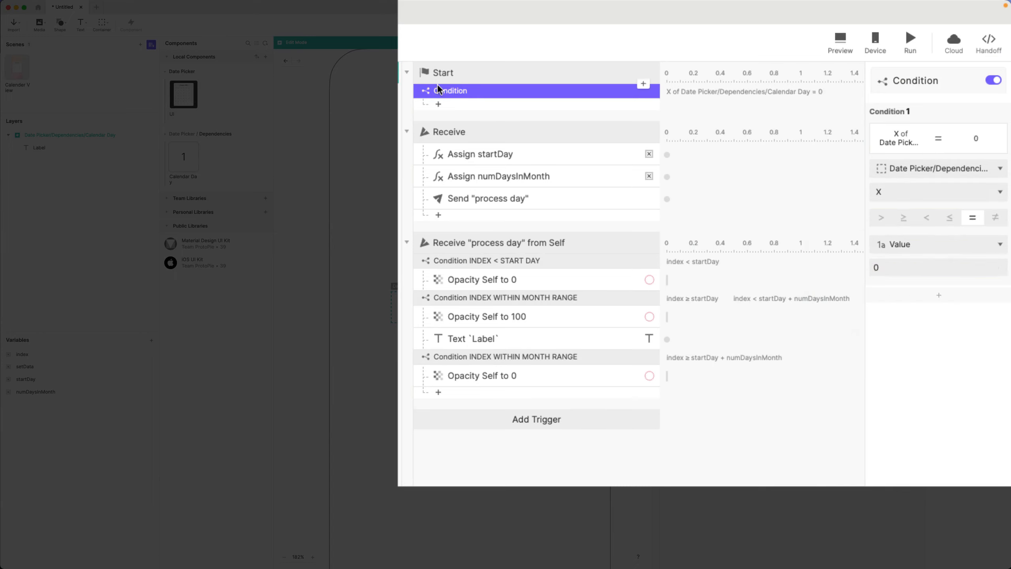
# Add a Color response under the Start condition for Label, with text color #1F1F1F, fill 30 and duration 0
pyautogui.click(457, 106)
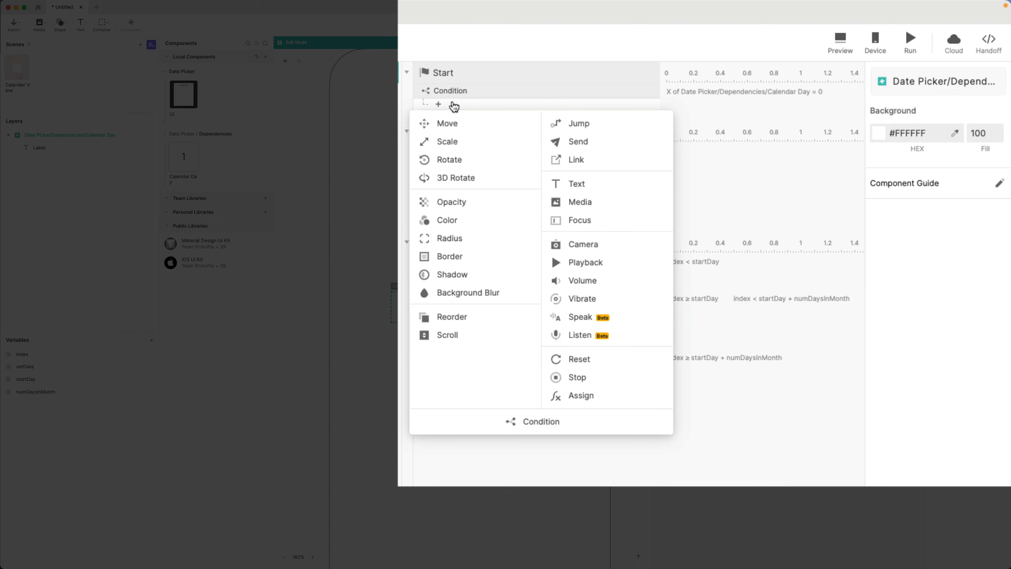
pyautogui.click(454, 224)
pyautogui.click(947, 106)
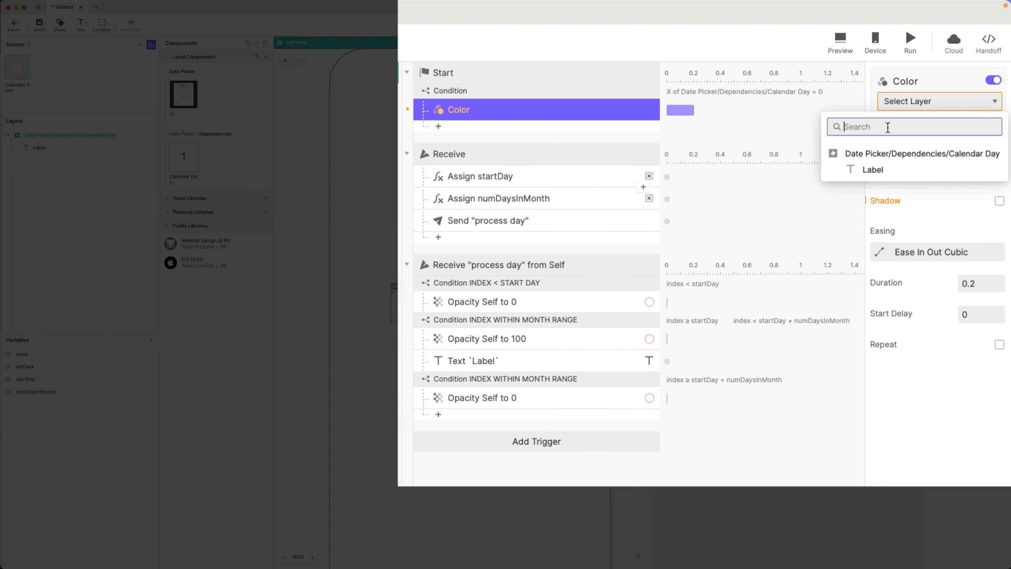
pyautogui.click(874, 174)
pyautogui.click(916, 161)
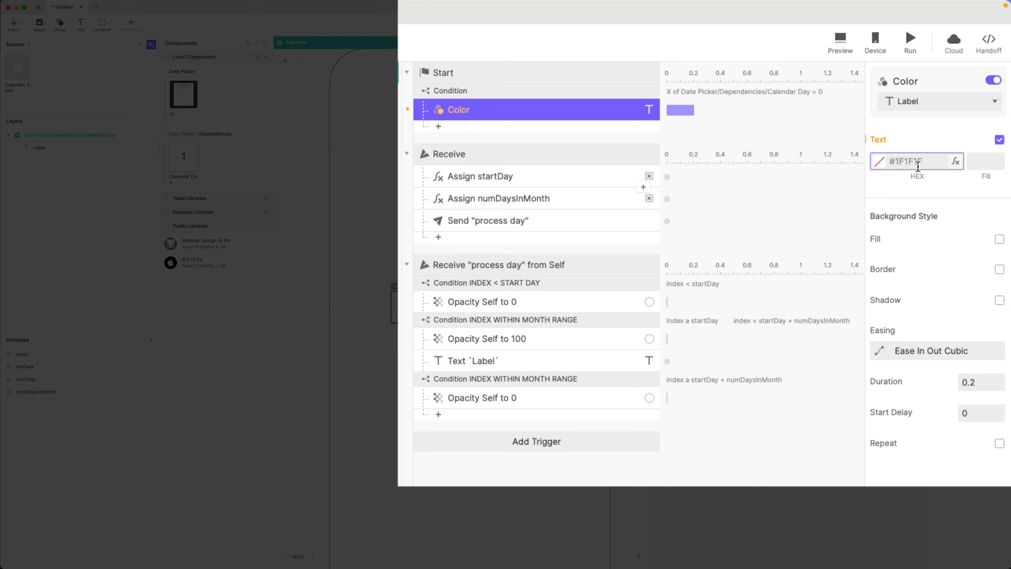
pyautogui.write('#1F1F1F')
pyautogui.press('Tab')
pyautogui.write('30')
pyautogui.press('Tab')
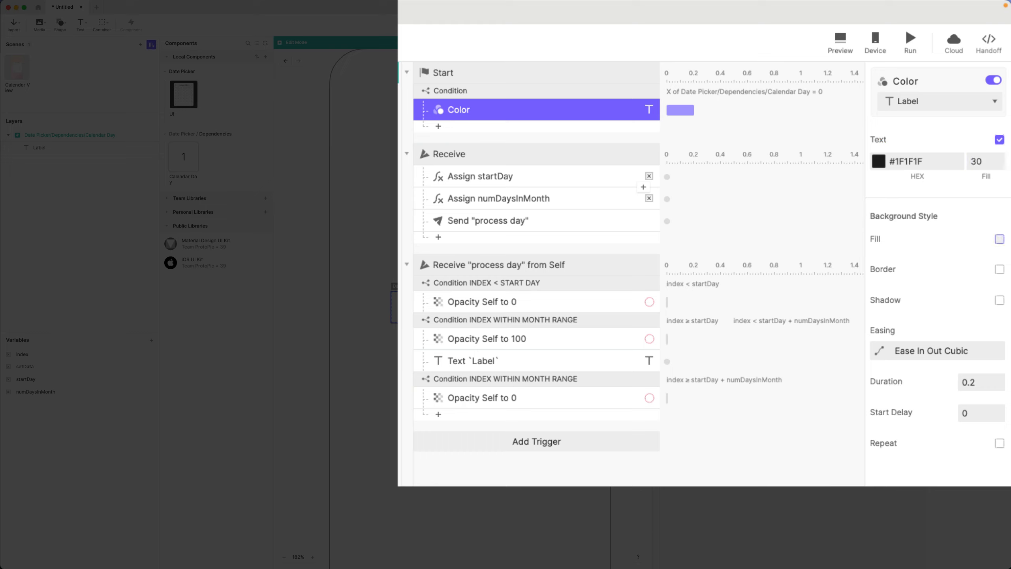
pyautogui.click(976, 382)
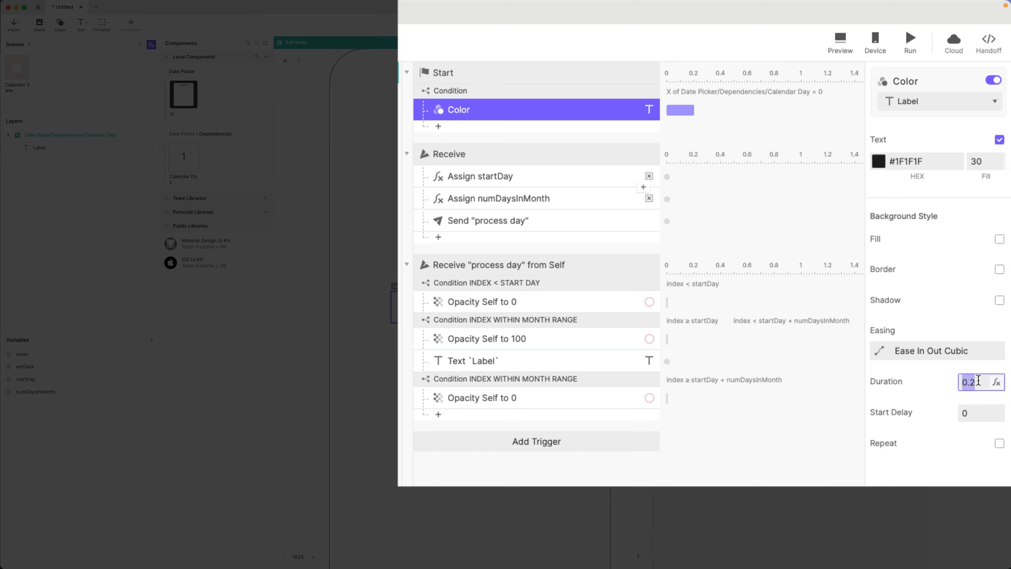
pyautogui.write('0')
pyautogui.press('Return')
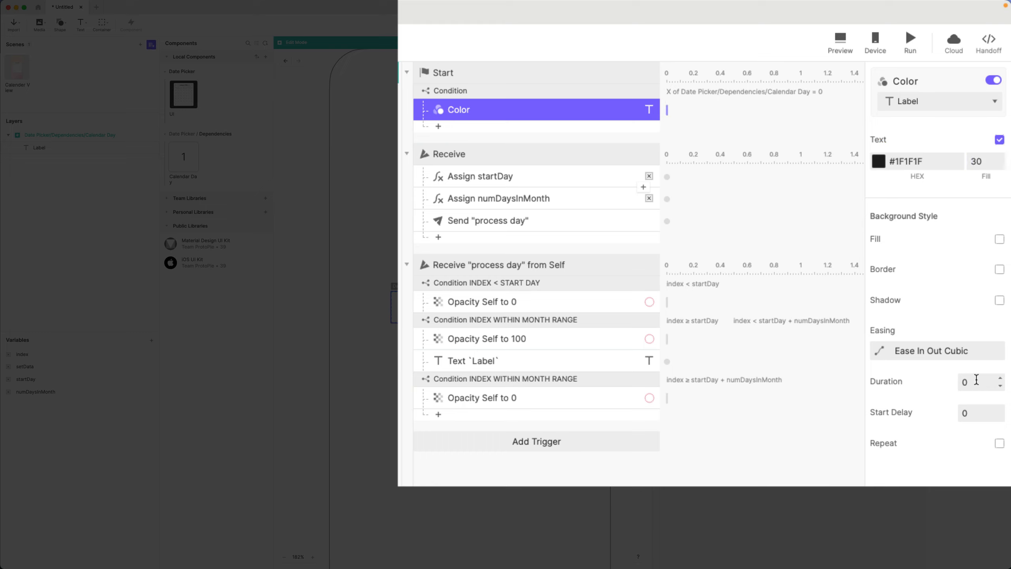
# Duplicate the Start condition with its Color response, and check the X position of Day 6 in the Date Picker UI component
pyautogui.click(477, 92)
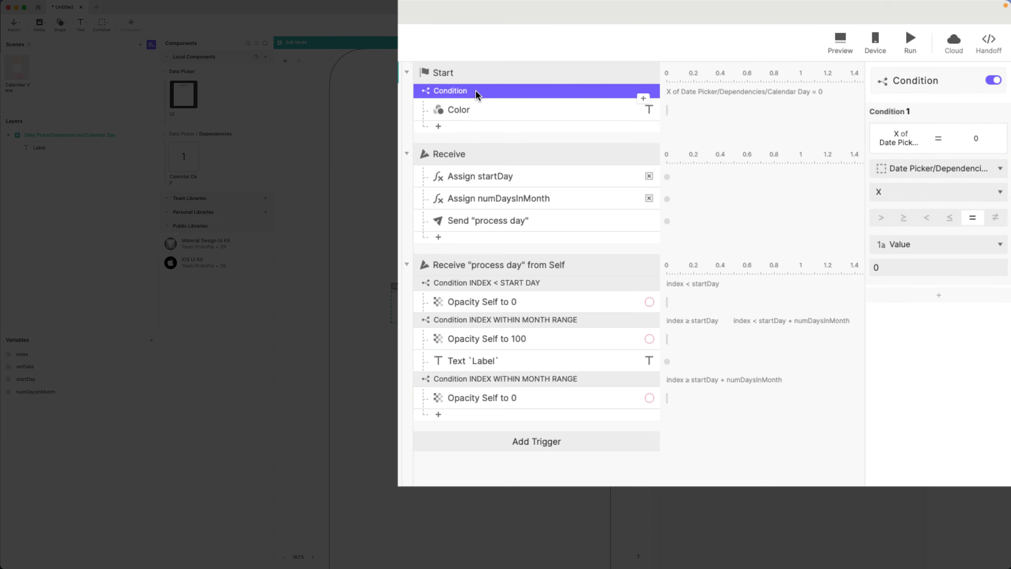
pyautogui.press('super+d')
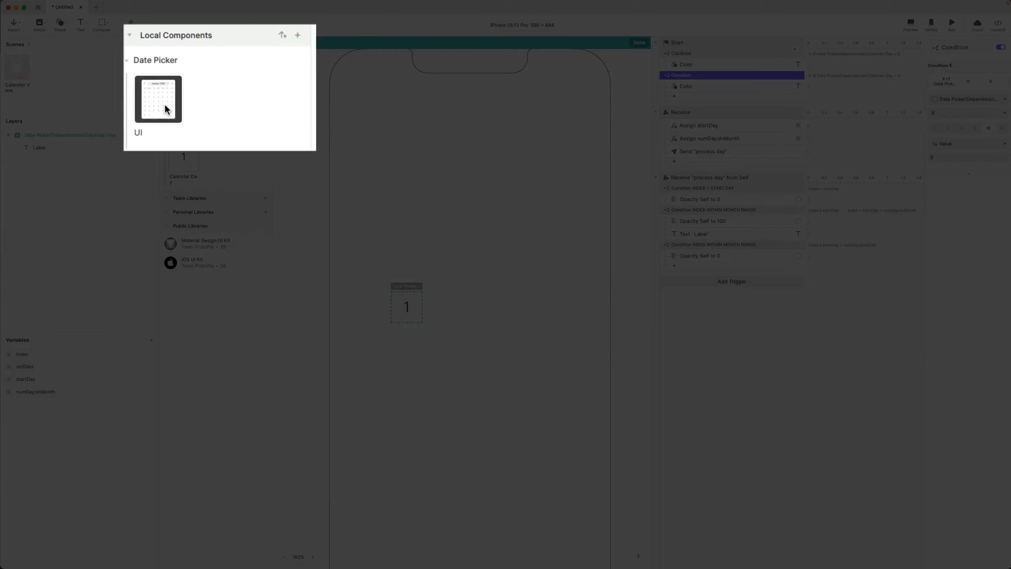
pyautogui.doubleClick(187, 99)
pyautogui.scroll(-10, 73, 279)
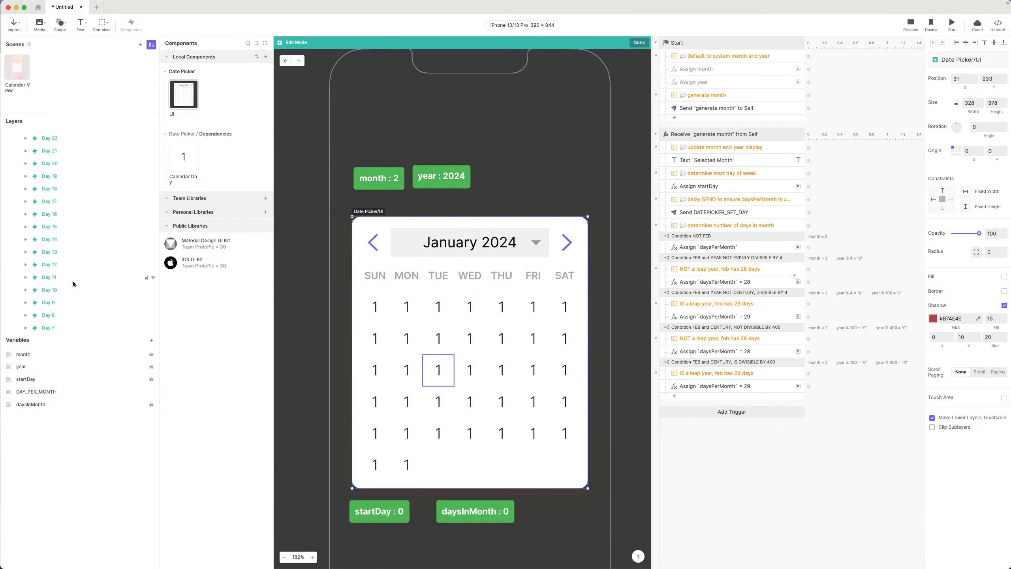
pyautogui.click(49, 220)
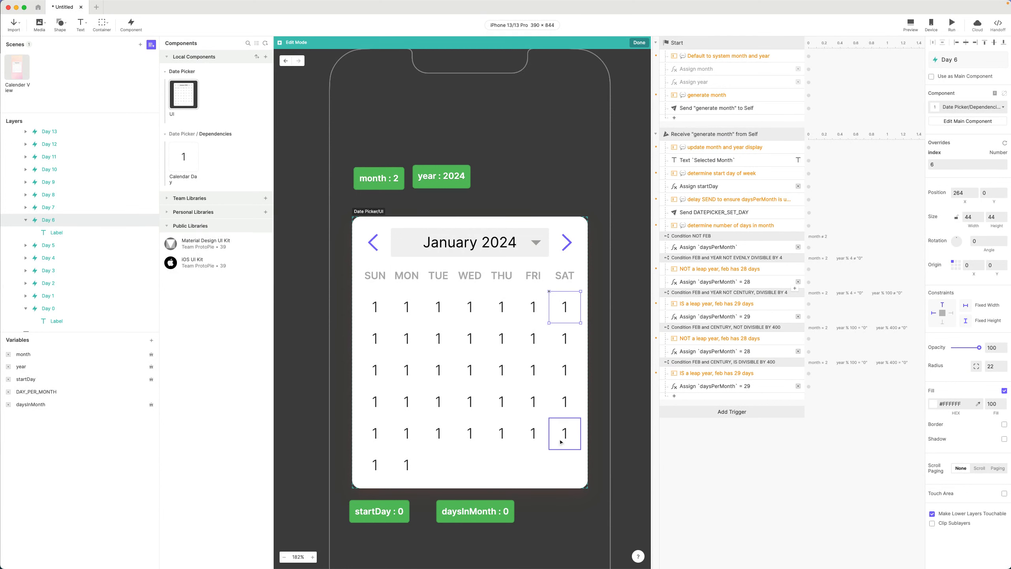
# Reopen the Calendar Day component and set the second Start condition's X value to 264
pyautogui.doubleClick(172, 148)
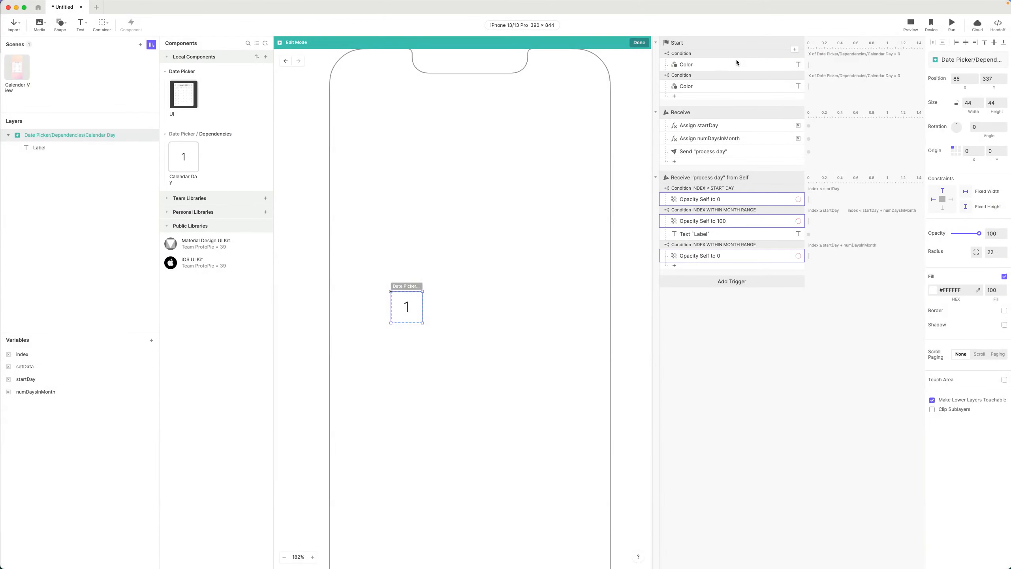
pyautogui.click(728, 75)
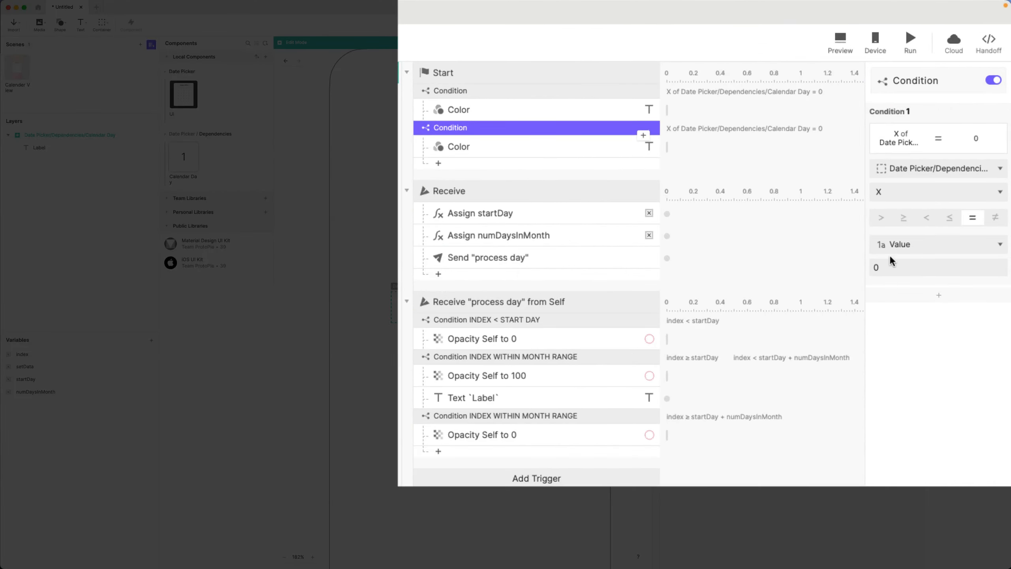
pyautogui.click(945, 157)
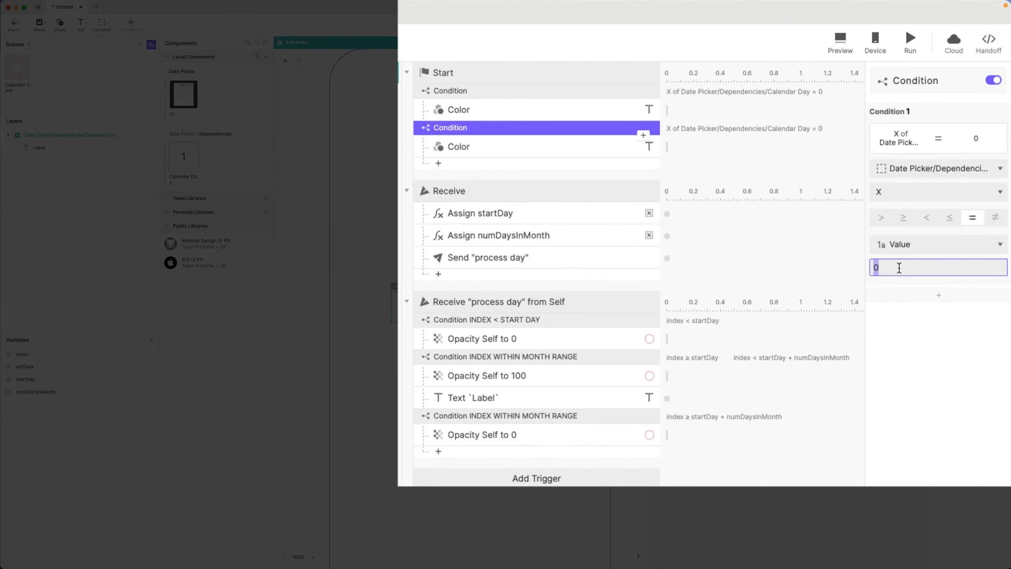
pyautogui.write('264')
pyautogui.press('Return')
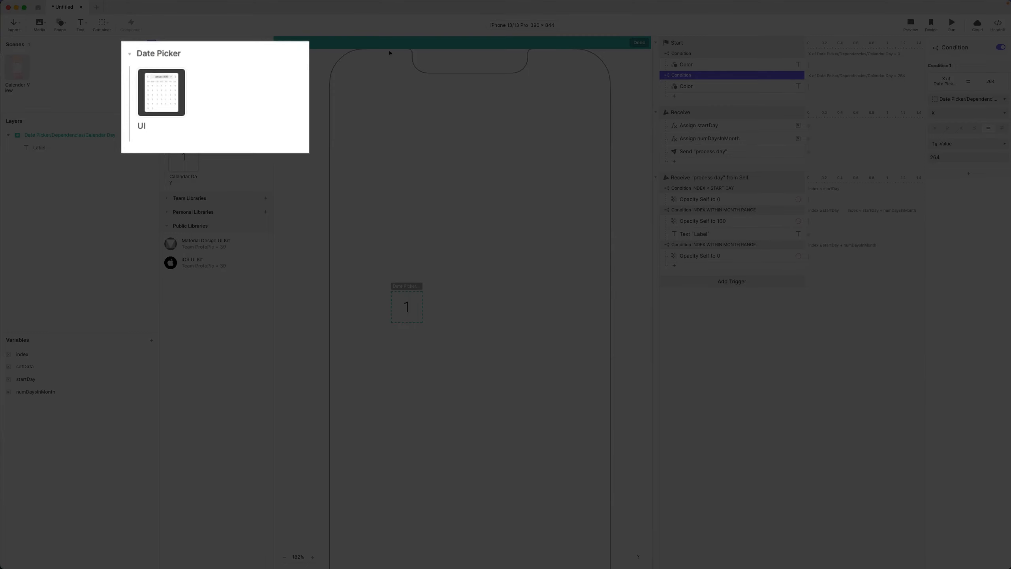
# Open the Date Picker UI component and preview the weekend styling for February 2024
pyautogui.doubleClick(165, 96)
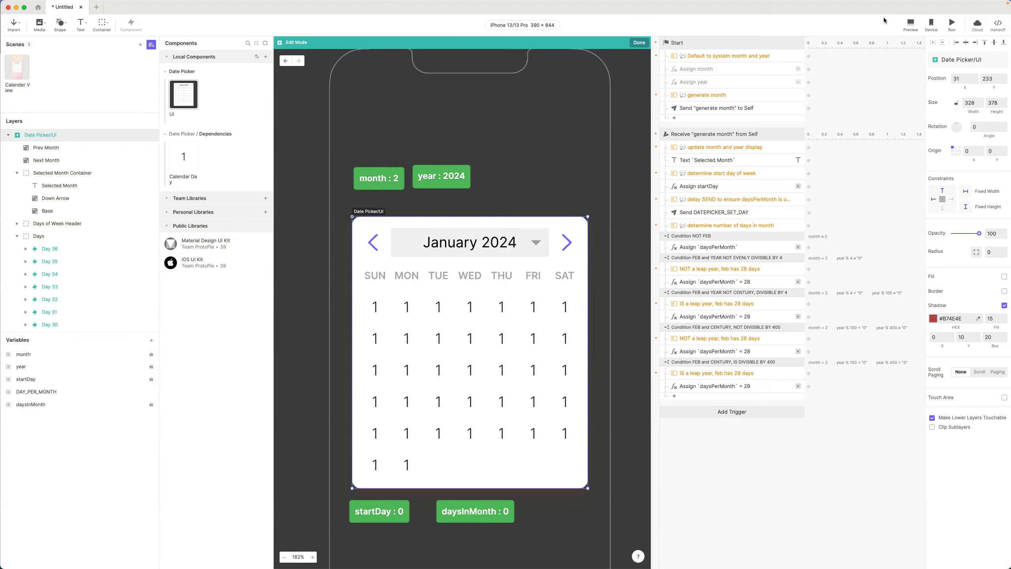
pyautogui.click(912, 22)
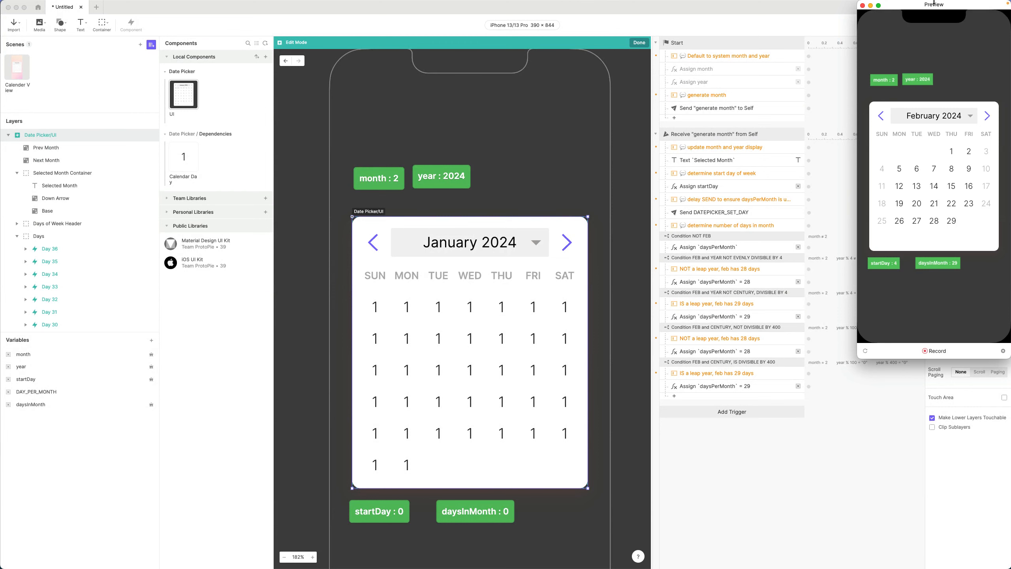
pyautogui.moveTo(966, 6); pyautogui.dragTo(698, 107)
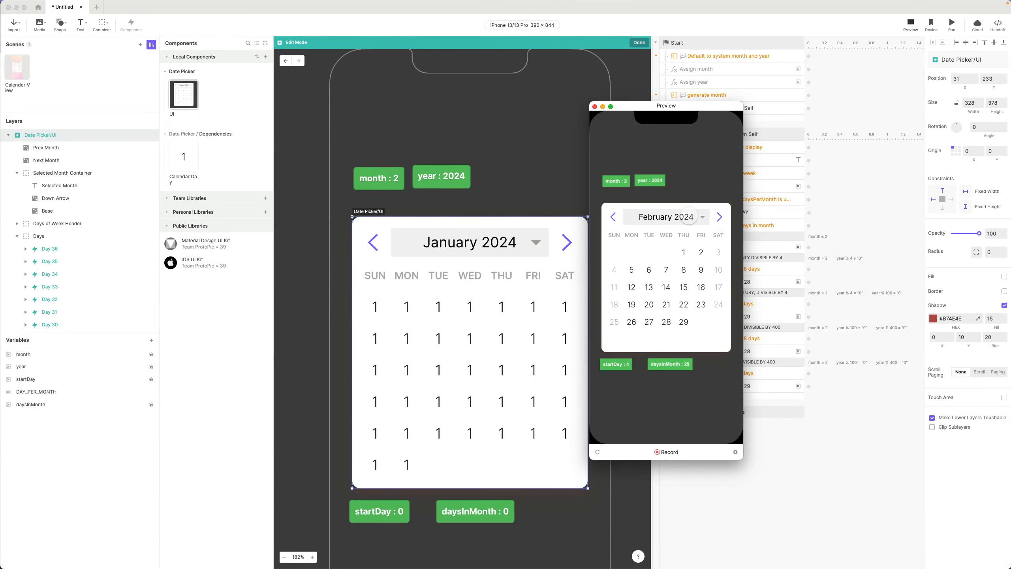
# Set the month variable's default value to 1 and preview the calendar for January 2024
pyautogui.click(603, 106)
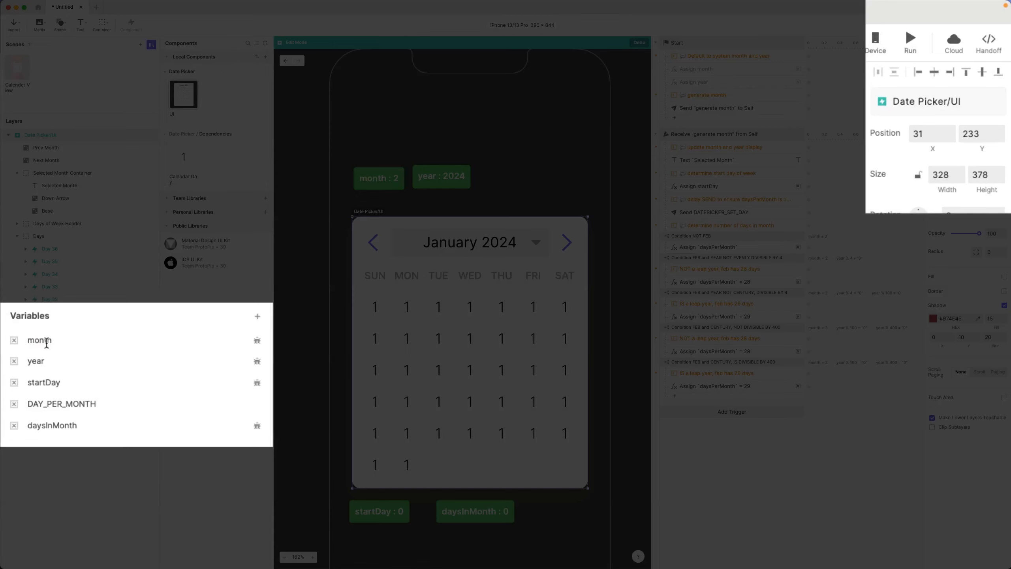
pyautogui.click(26, 354)
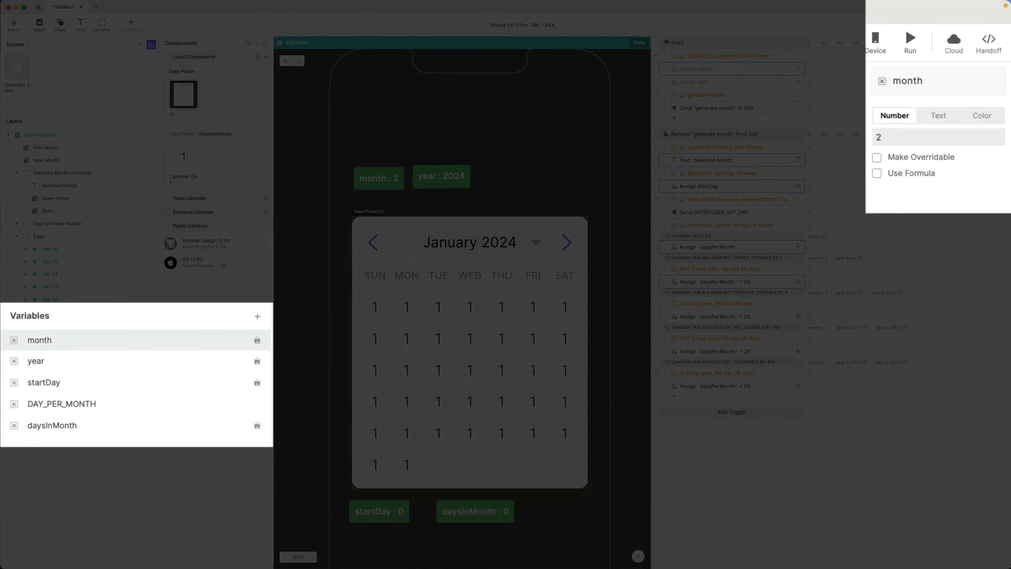
pyautogui.click(912, 139)
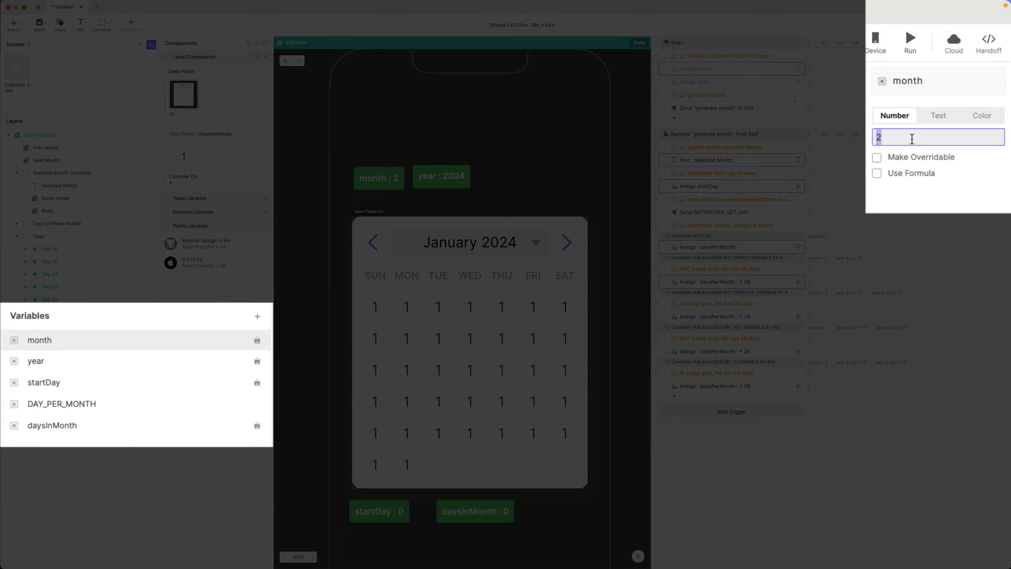
pyautogui.write('1')
pyautogui.click(935, 20)
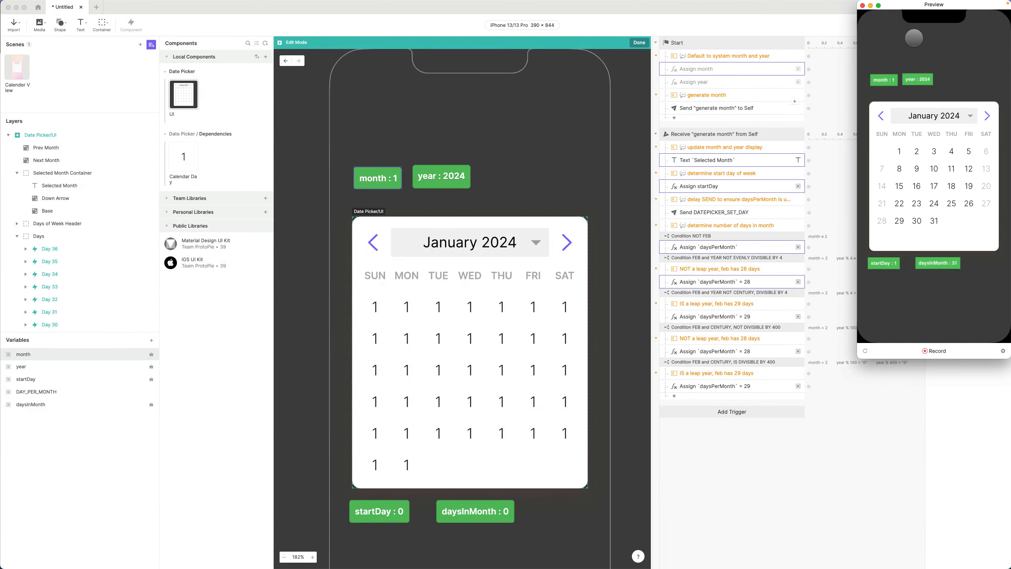
pyautogui.click(848, 25)
# Set the month variable's default value to 3
pyautogui.click(24, 367)
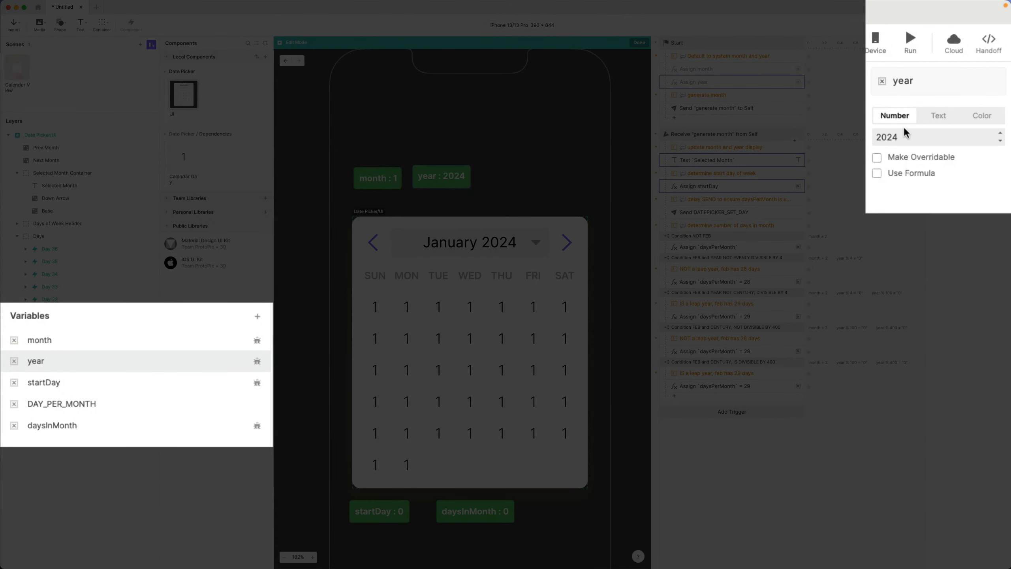
pyautogui.click(48, 340)
pyautogui.click(932, 138)
pyautogui.write('3')
pyautogui.press('Return')
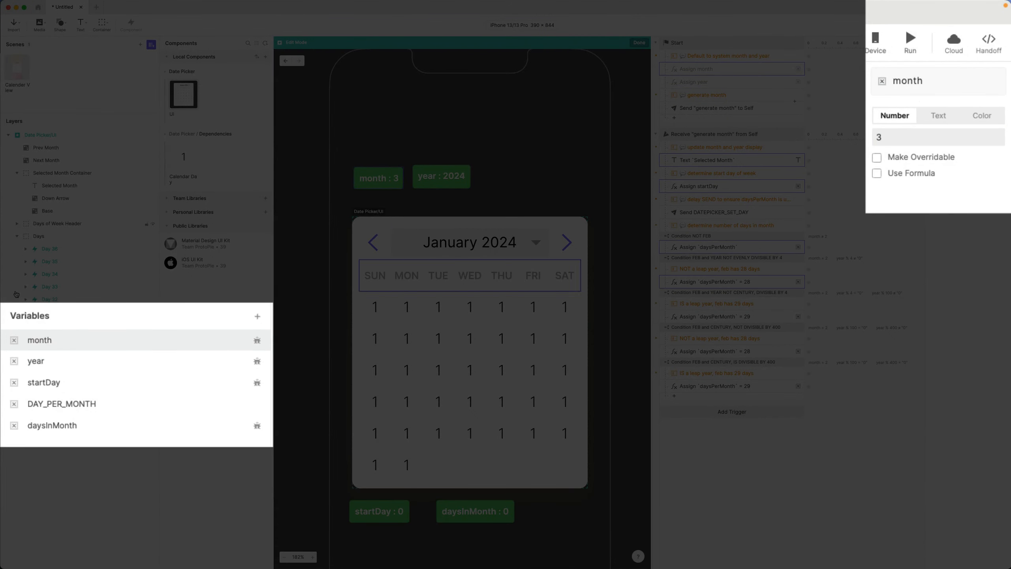
# Set the year variable's default value to 1976 and preview the calendar for March 1976
pyautogui.click(45, 360)
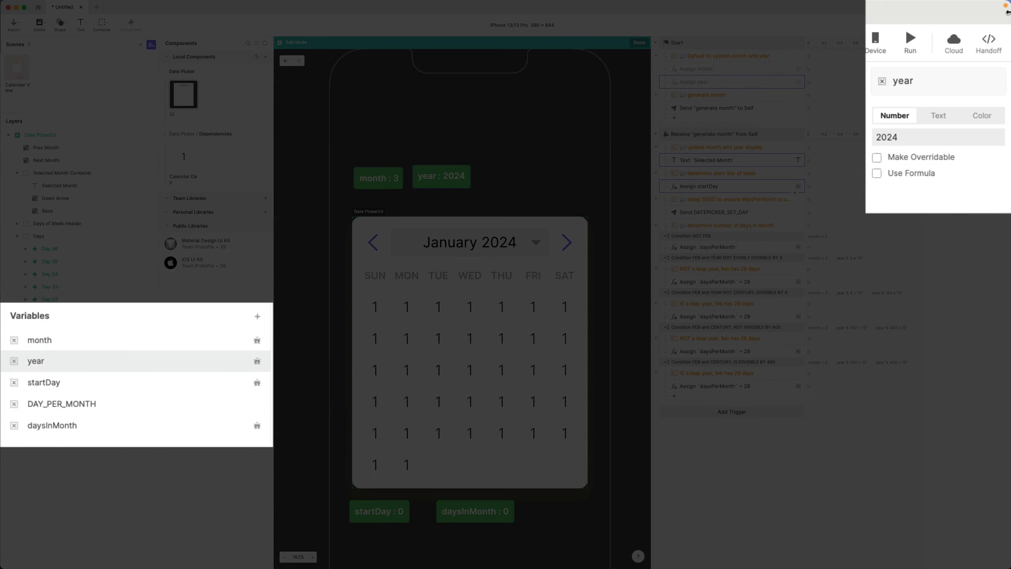
pyautogui.click(920, 140)
pyautogui.write('197')
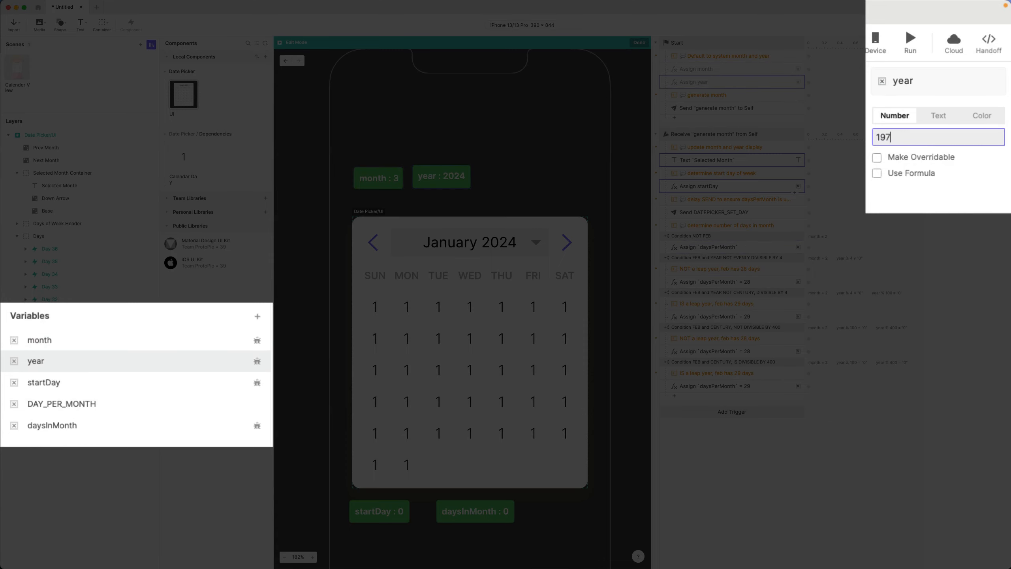
pyautogui.write('6')
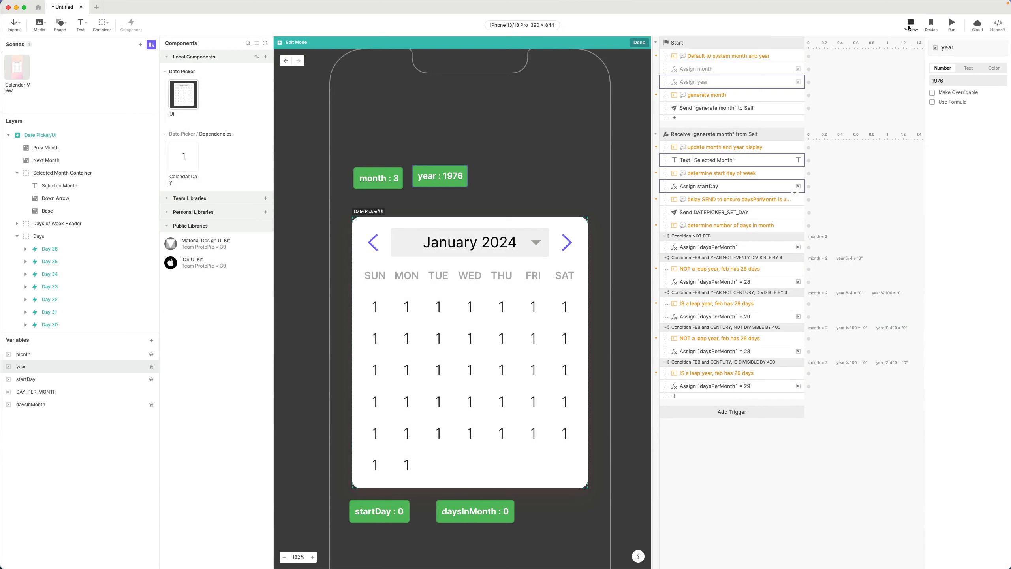
pyautogui.click(911, 24)
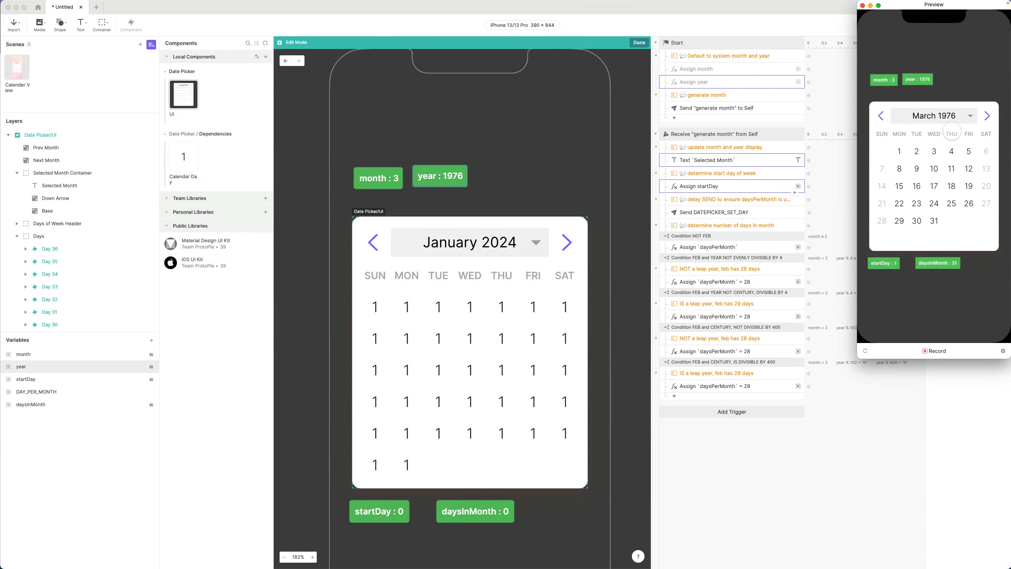